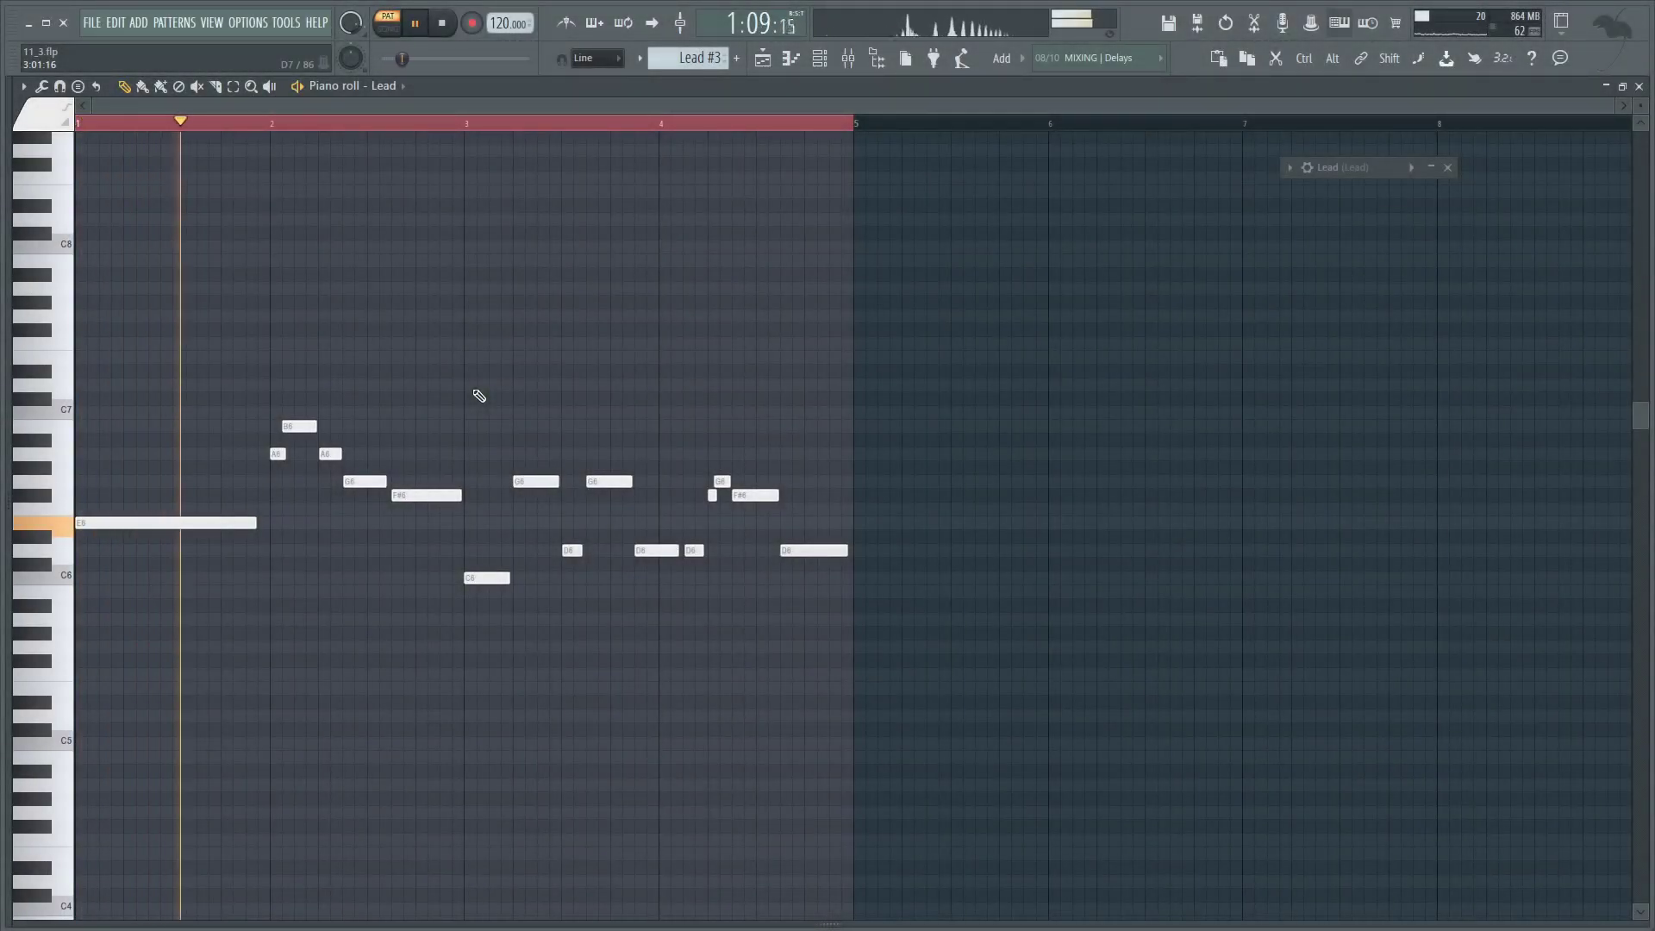
Show the Lead's Nexus instrument with the Lead Guitar 1 preset, and close it along with the Lead's effect plug-in windows
click(1432, 167)
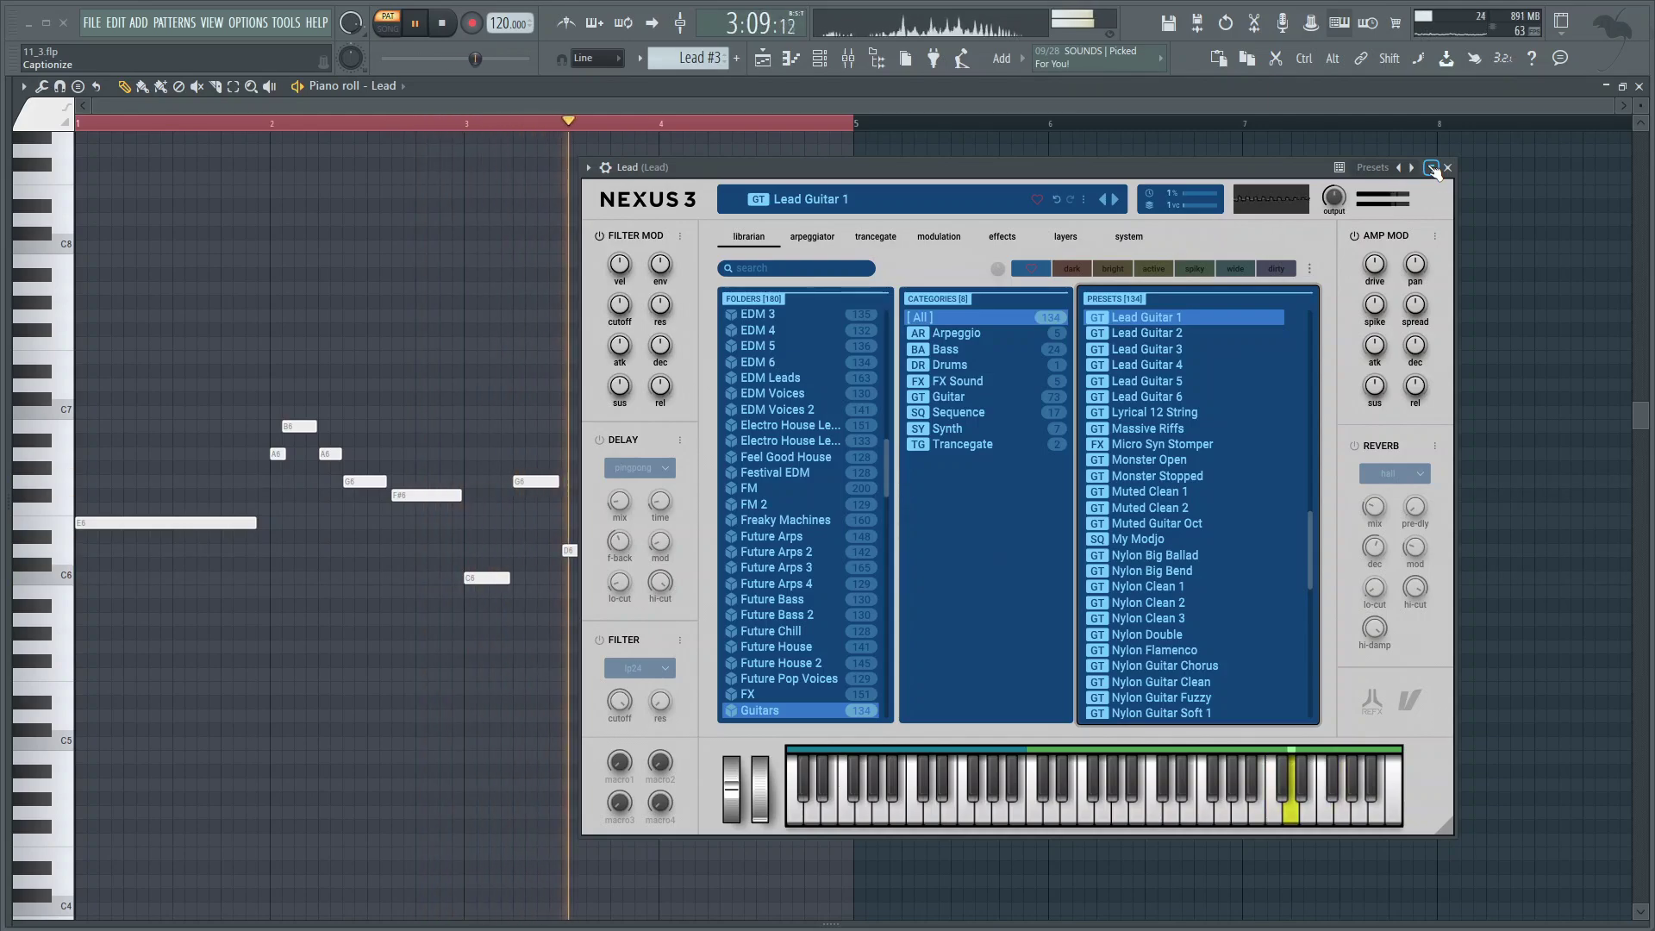
click(1448, 169)
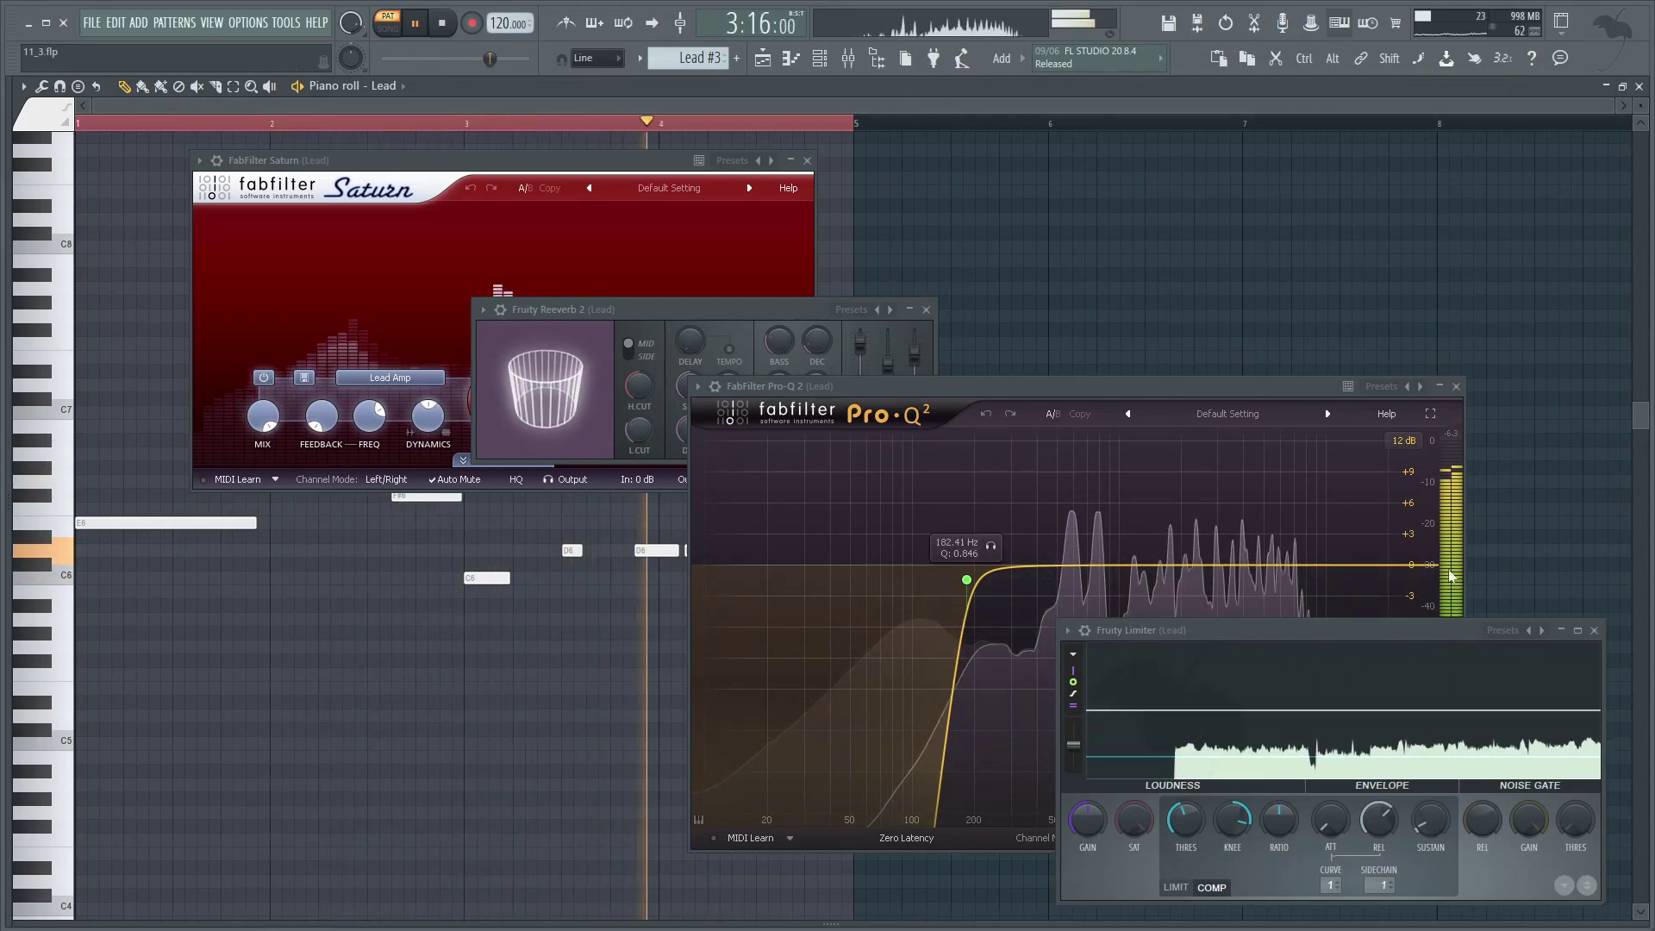
click(1595, 630)
click(1457, 386)
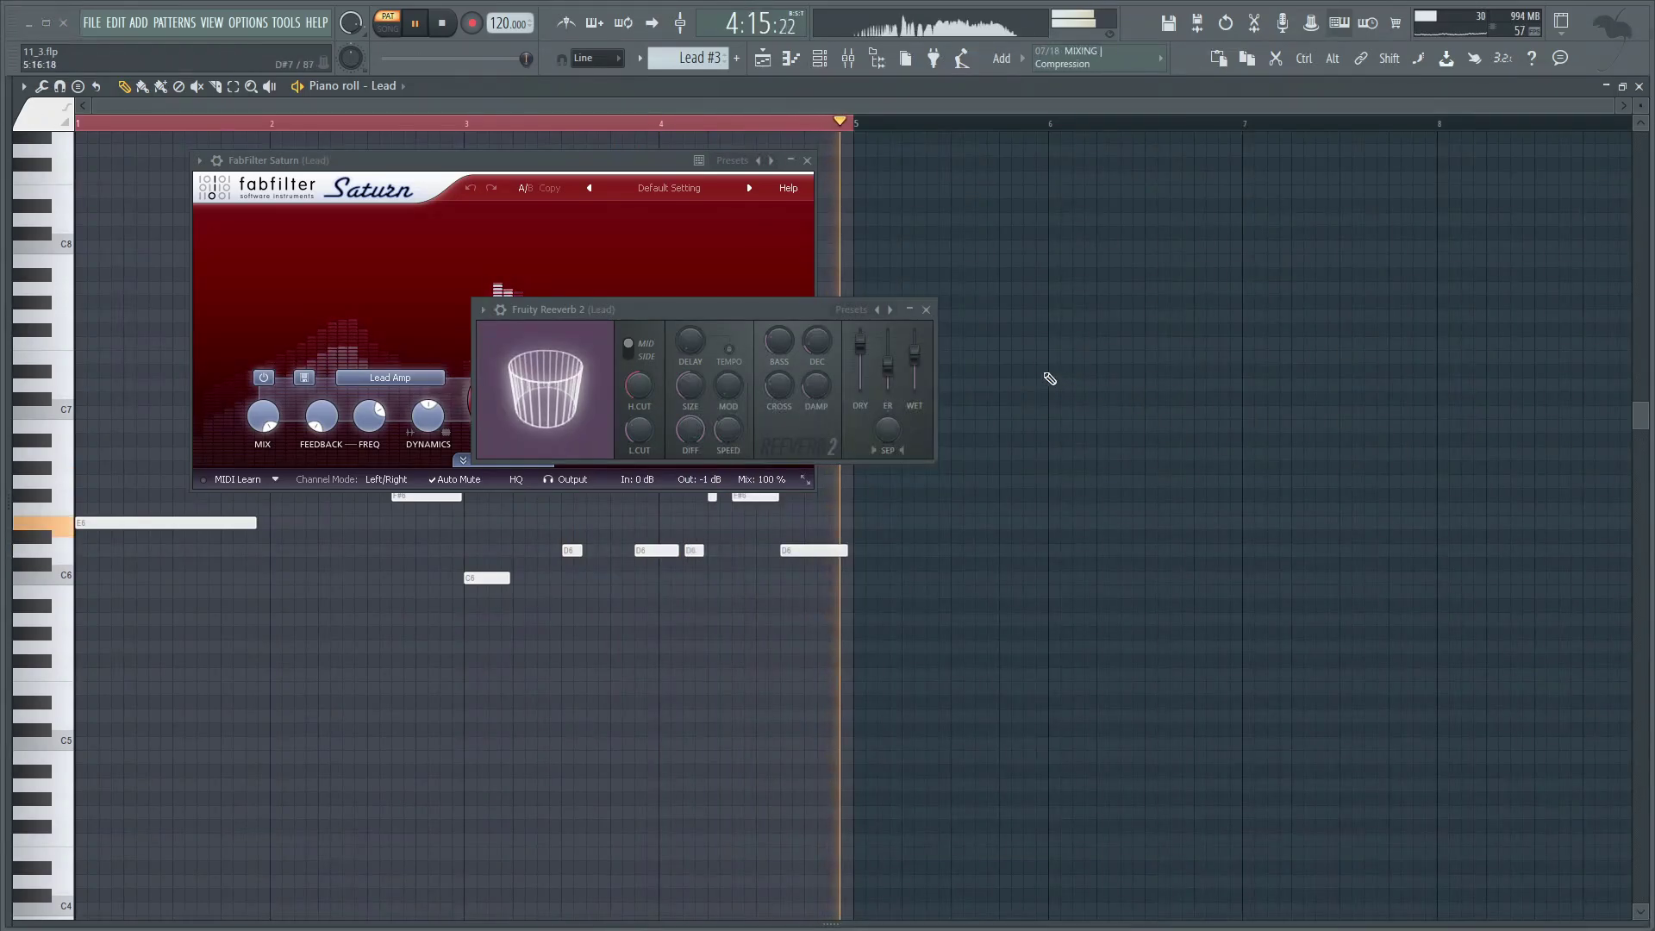
click(926, 309)
click(808, 161)
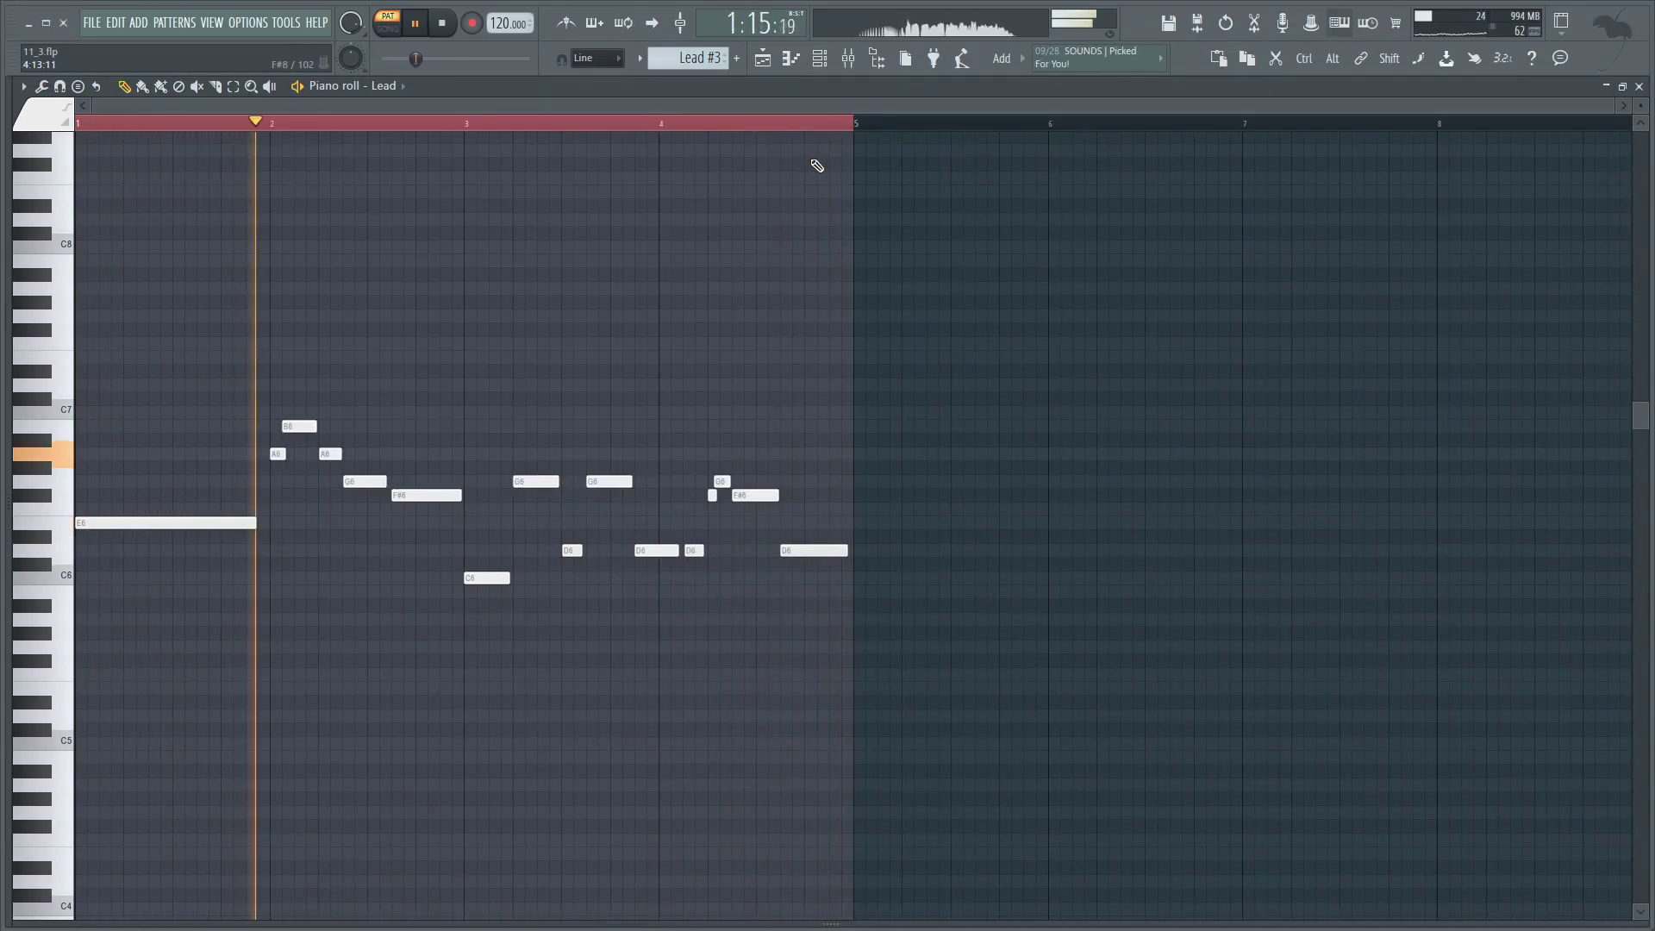
Examine the notes of the Lead #4 and Lead #5 patterns from the playlist, returning to the playlist after each
key(F5)
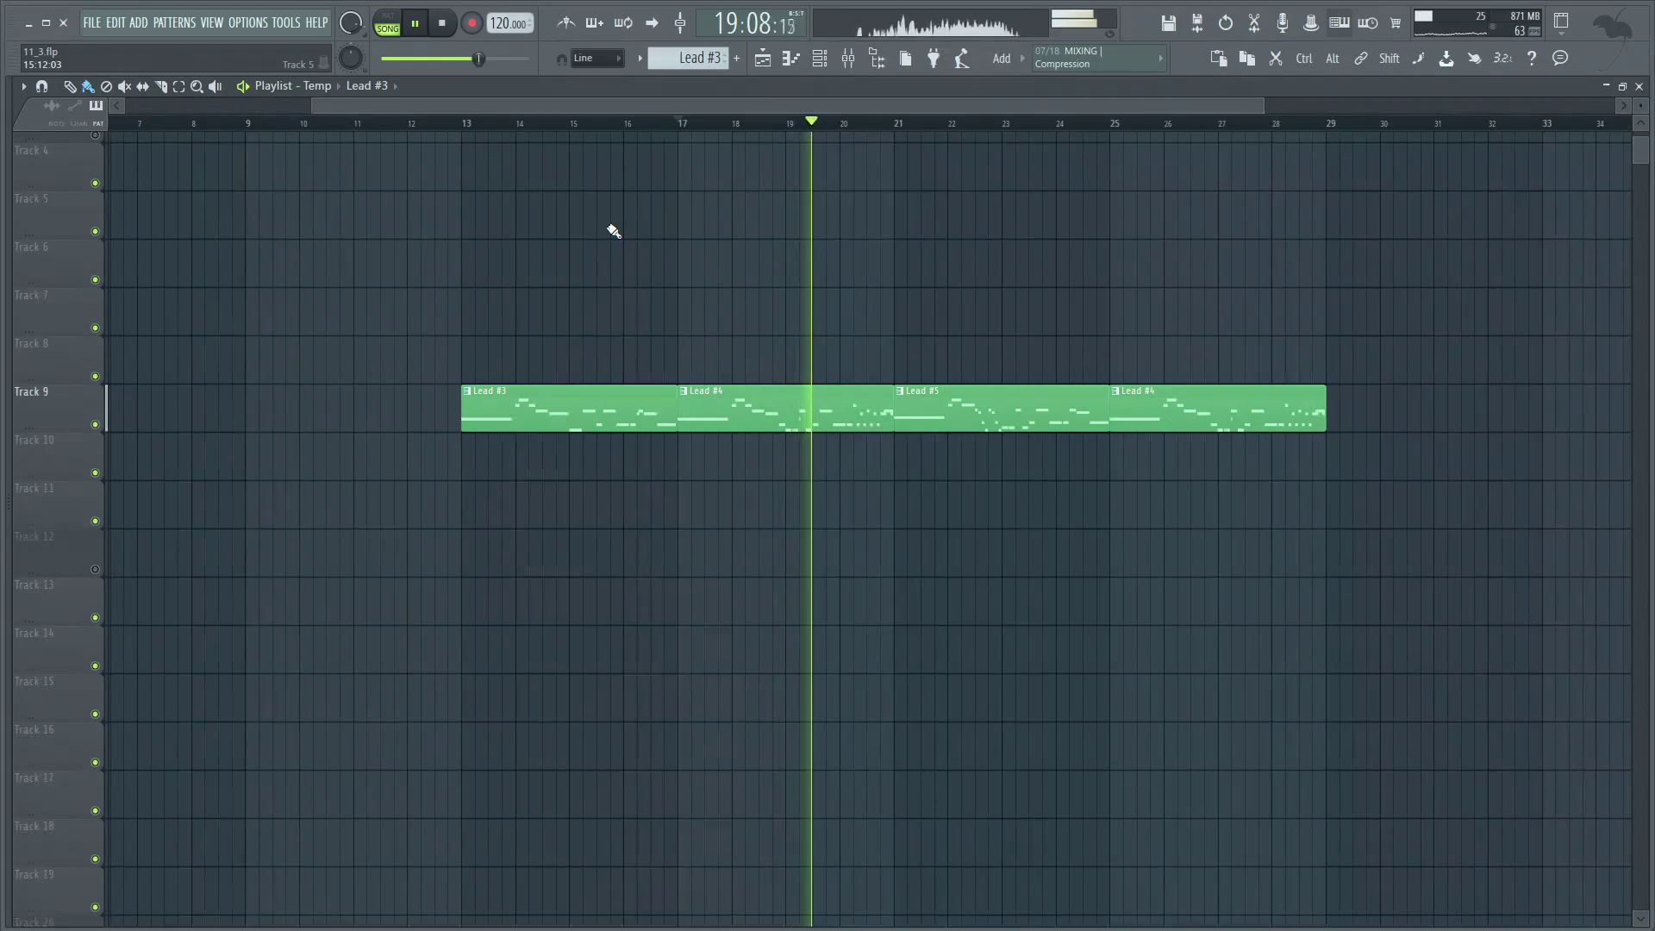
double_click(836, 388)
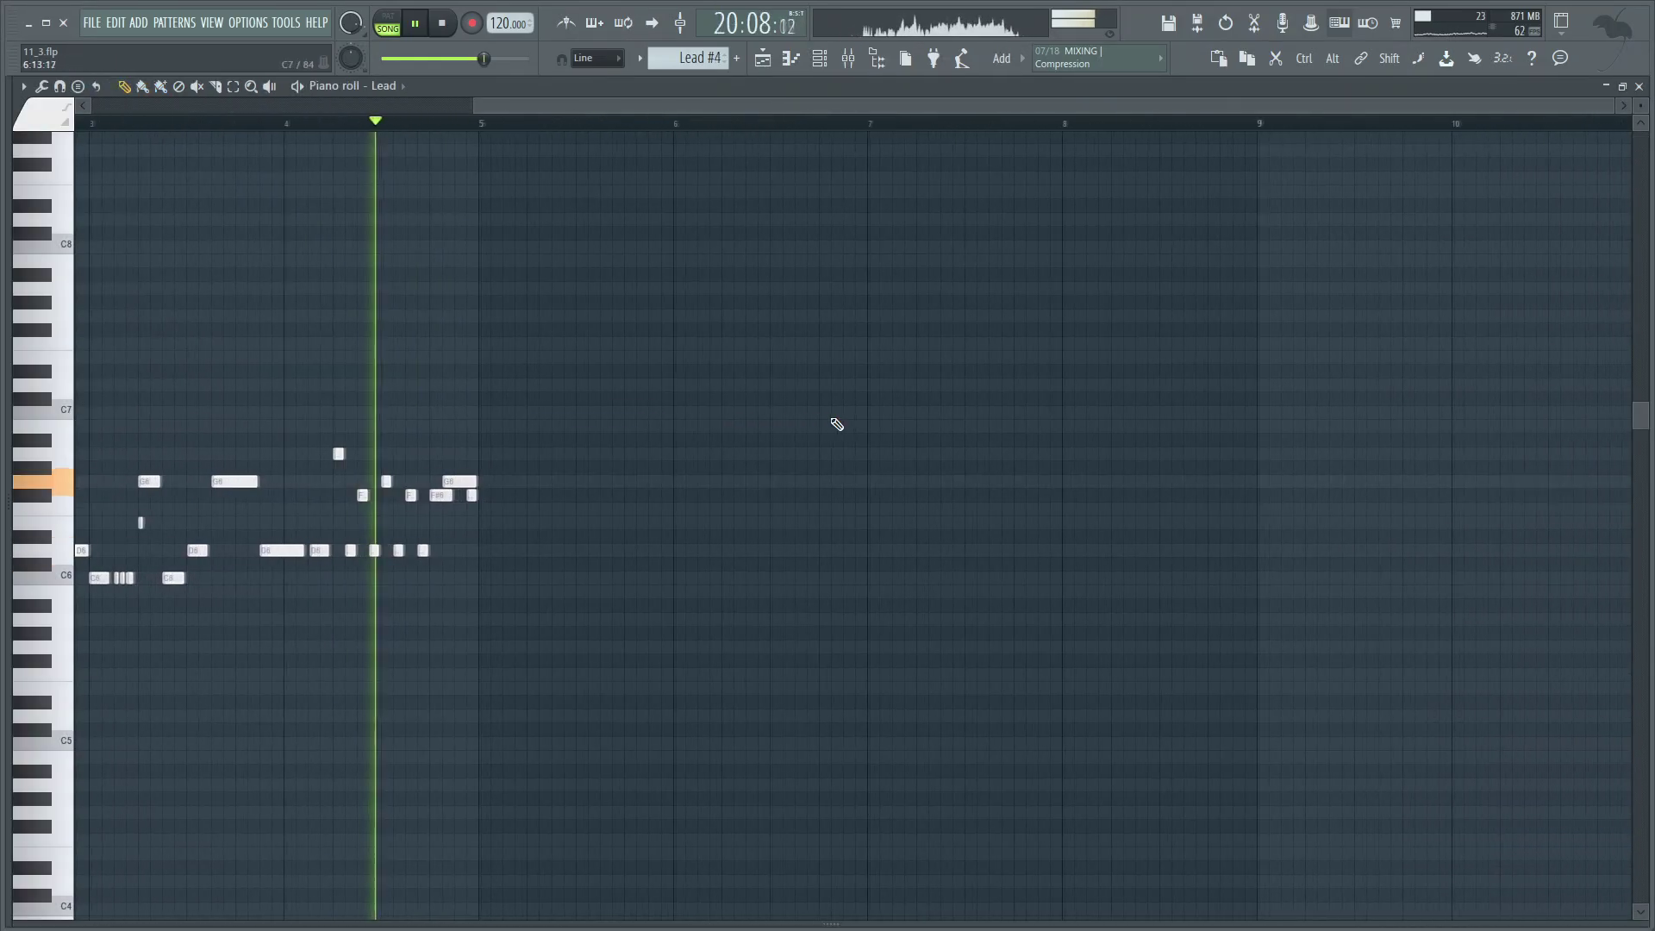
click(763, 66)
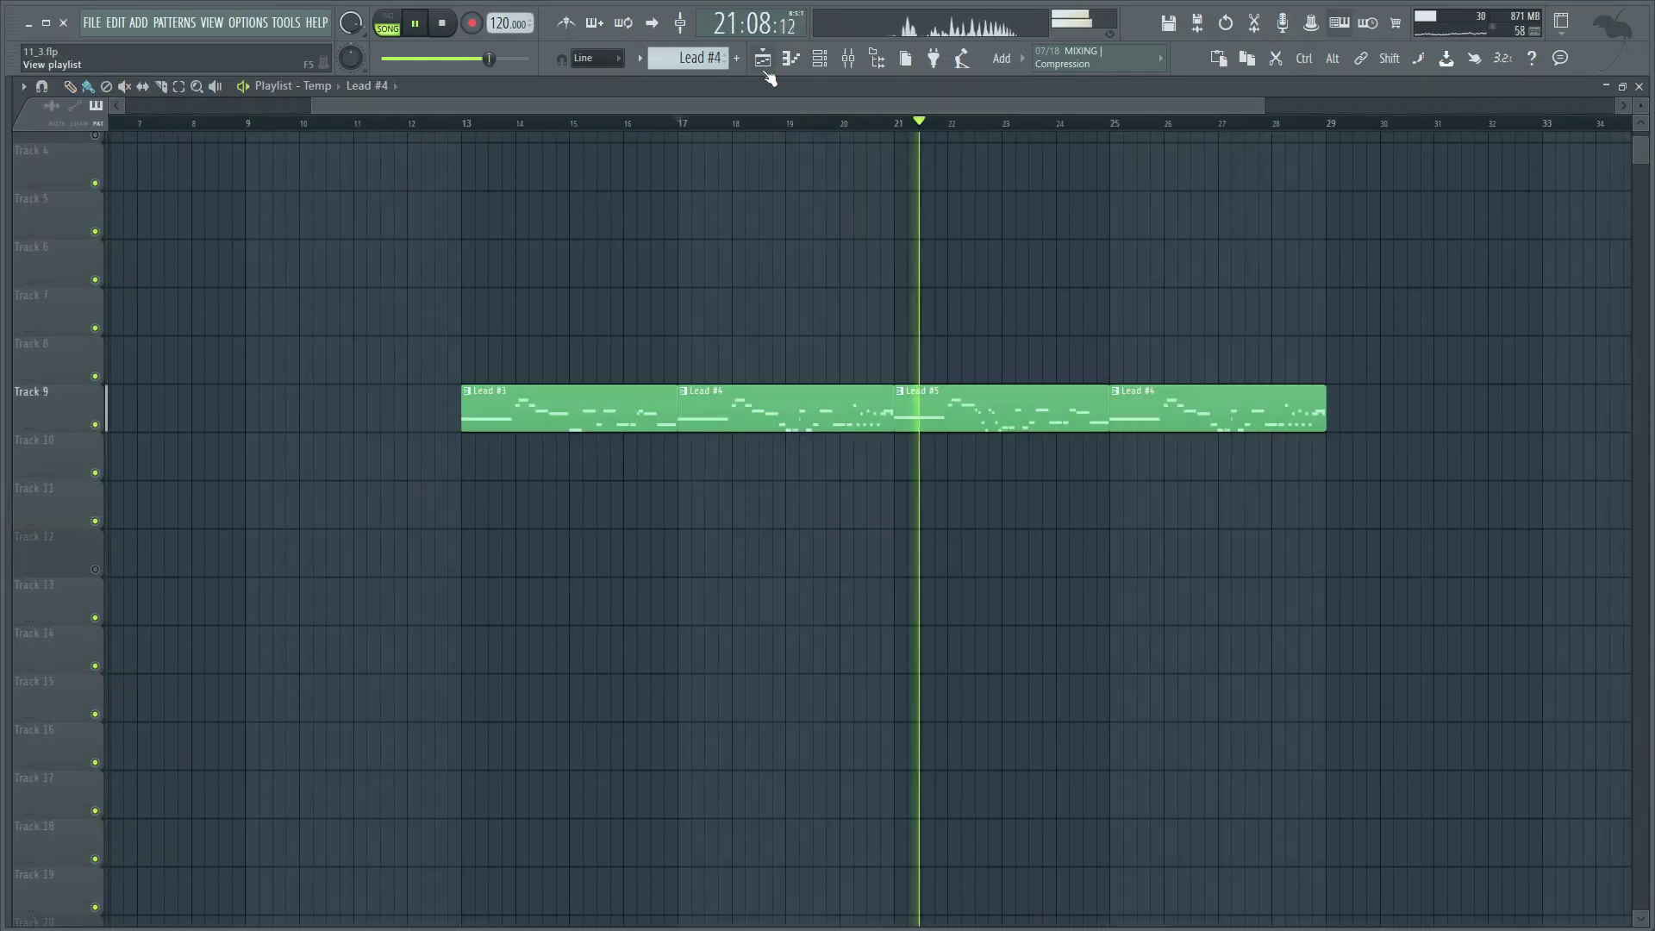
double_click(986, 406)
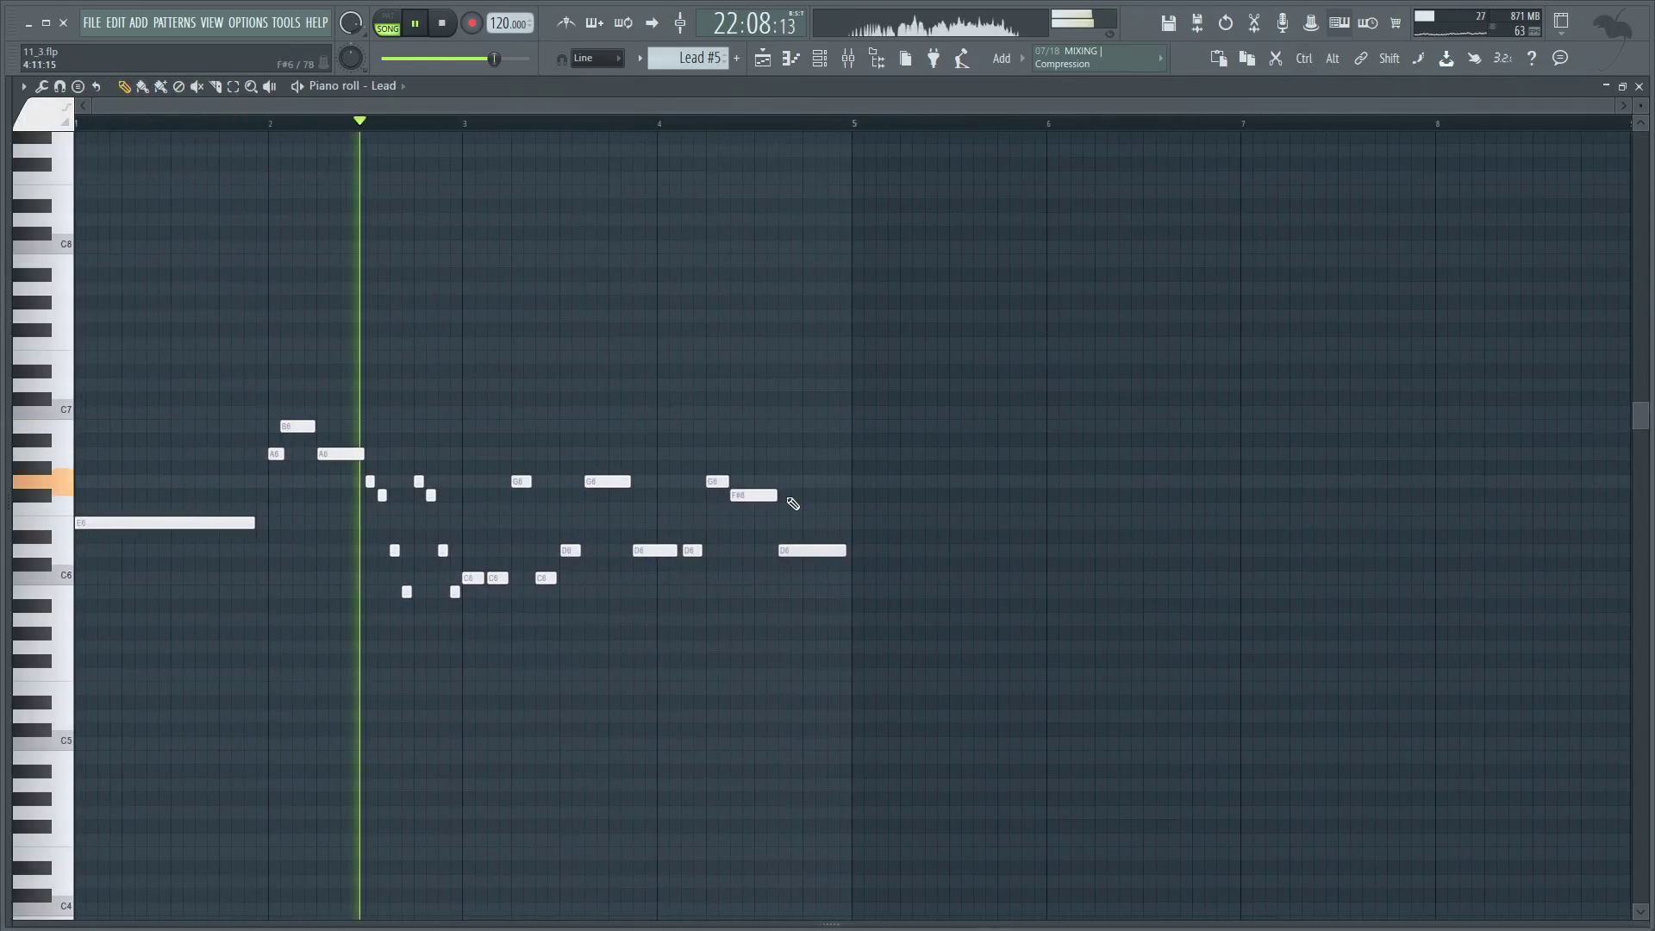
click(764, 59)
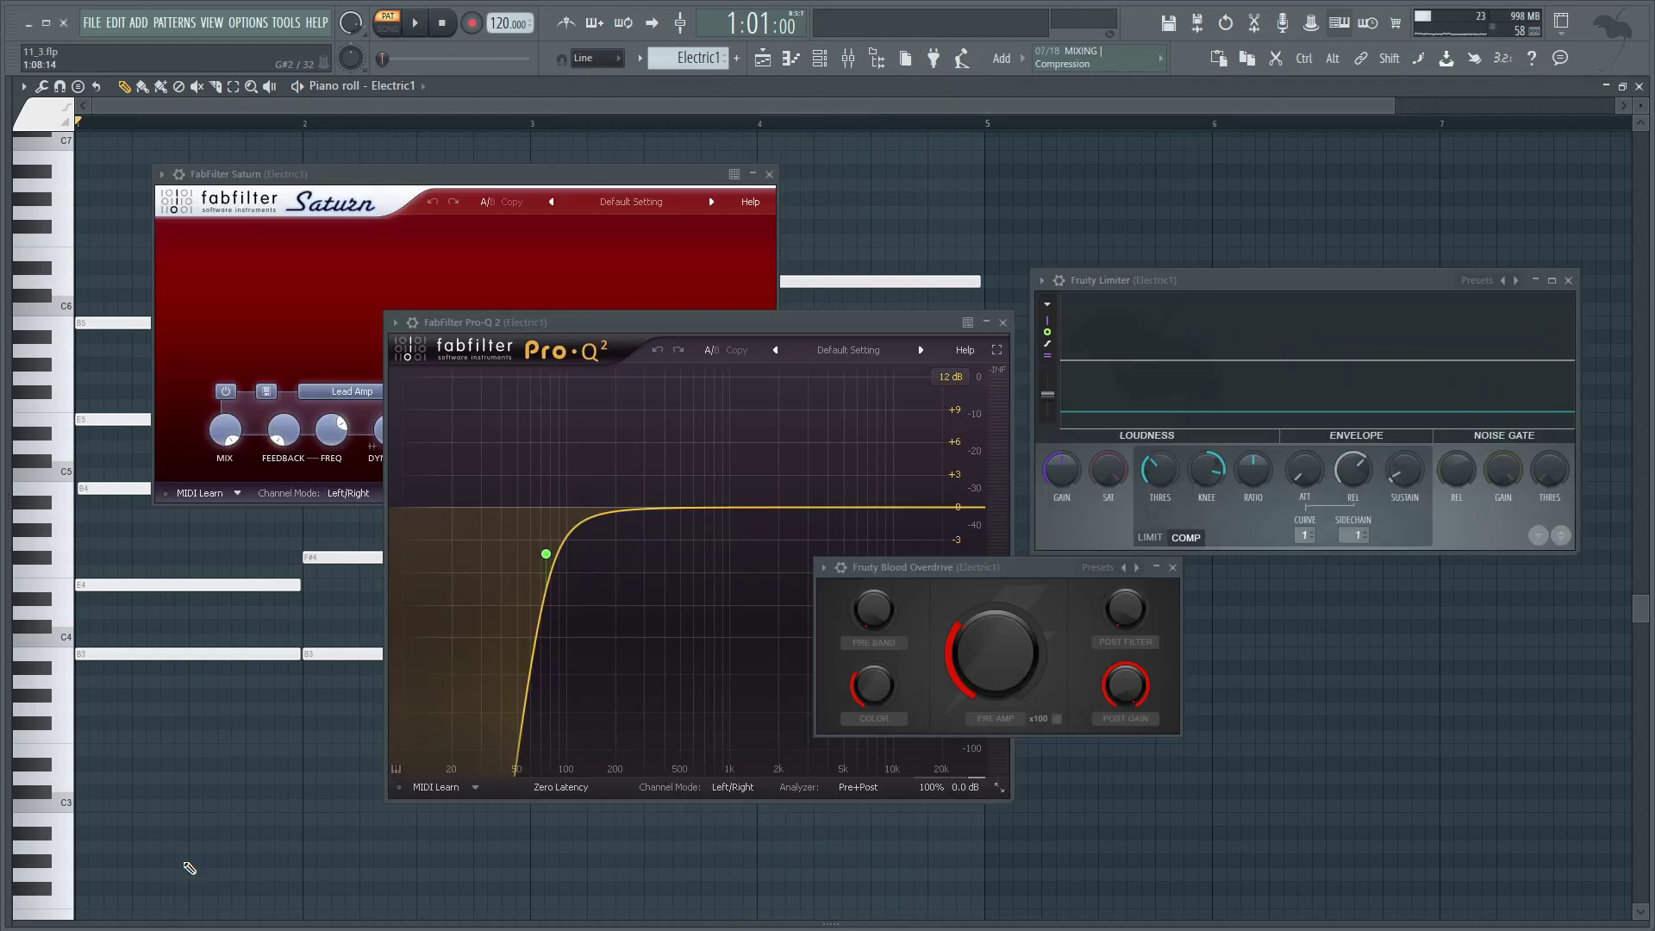
Audition the Electric1 chords, including together with the lead clips in the playlist, and stop playback
key(space)
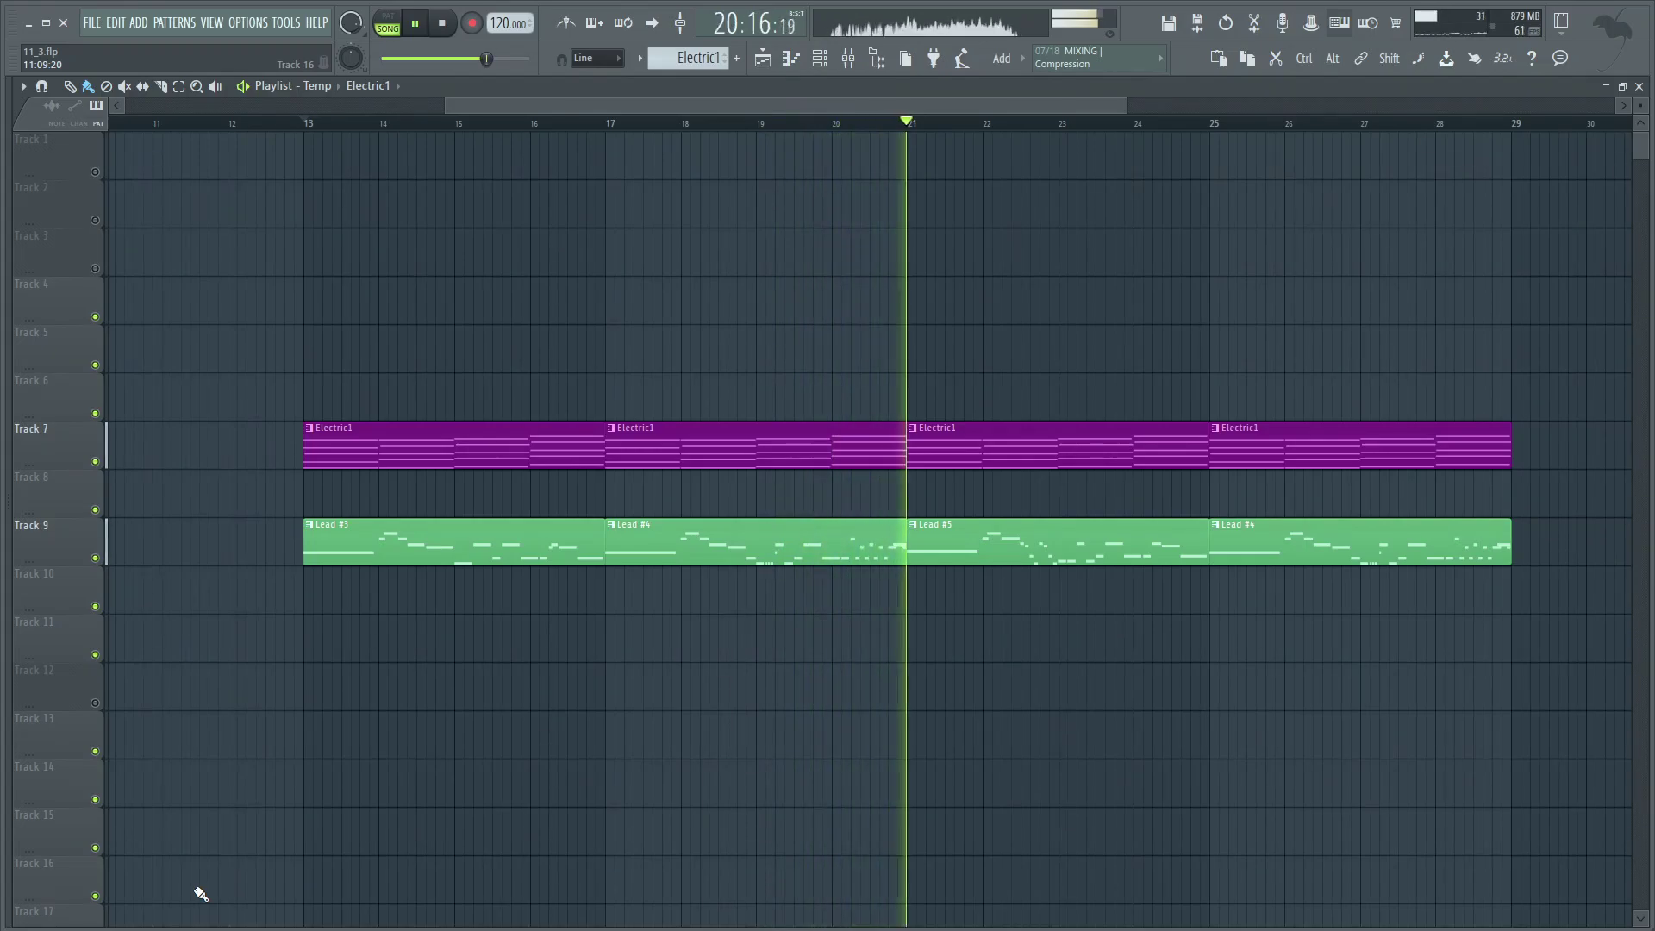
key(space)
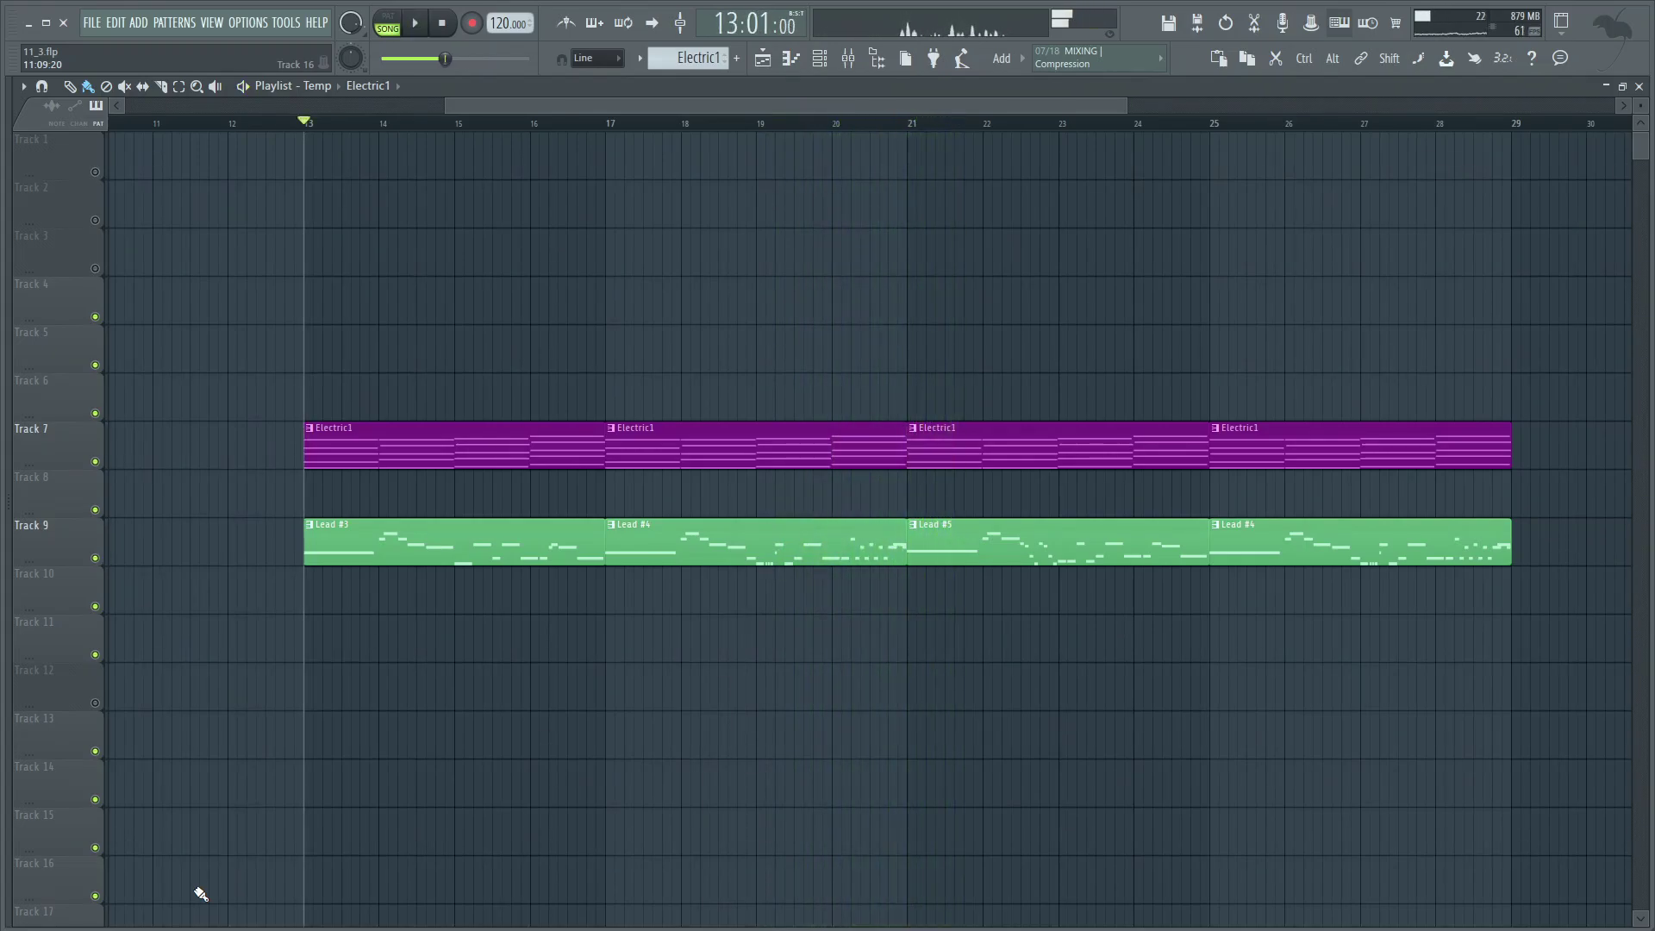
Check the Synth pattern's notes during playback and duplicate its two playlist clips so the copies start at bar 21
key(space)
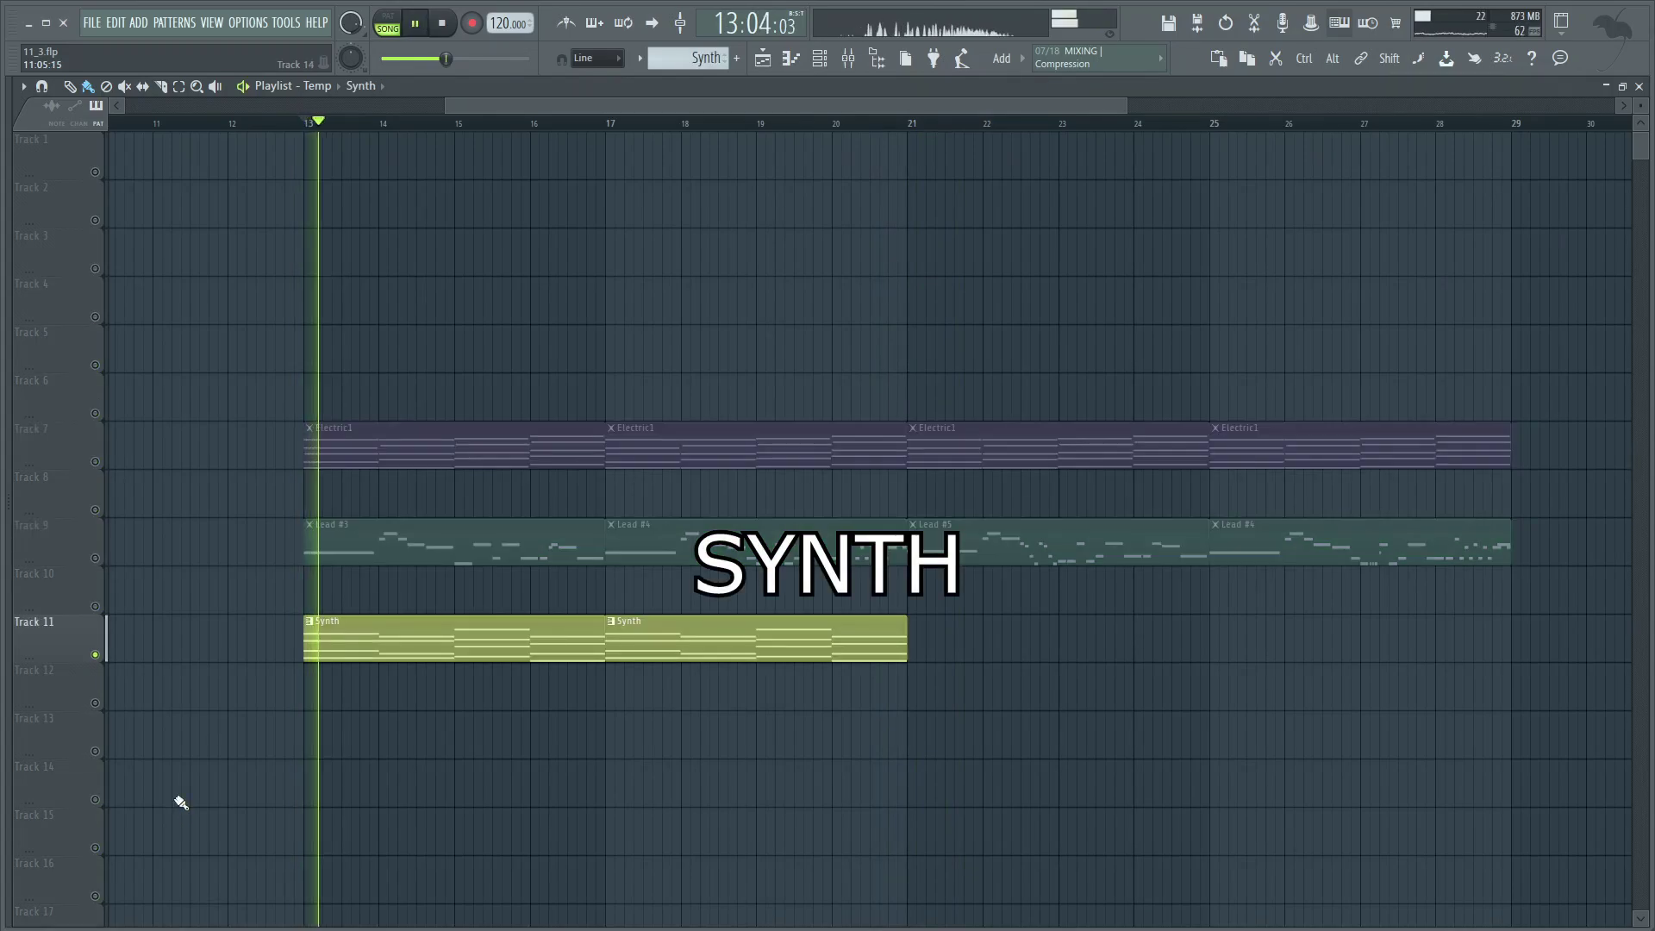
double_click(343, 658)
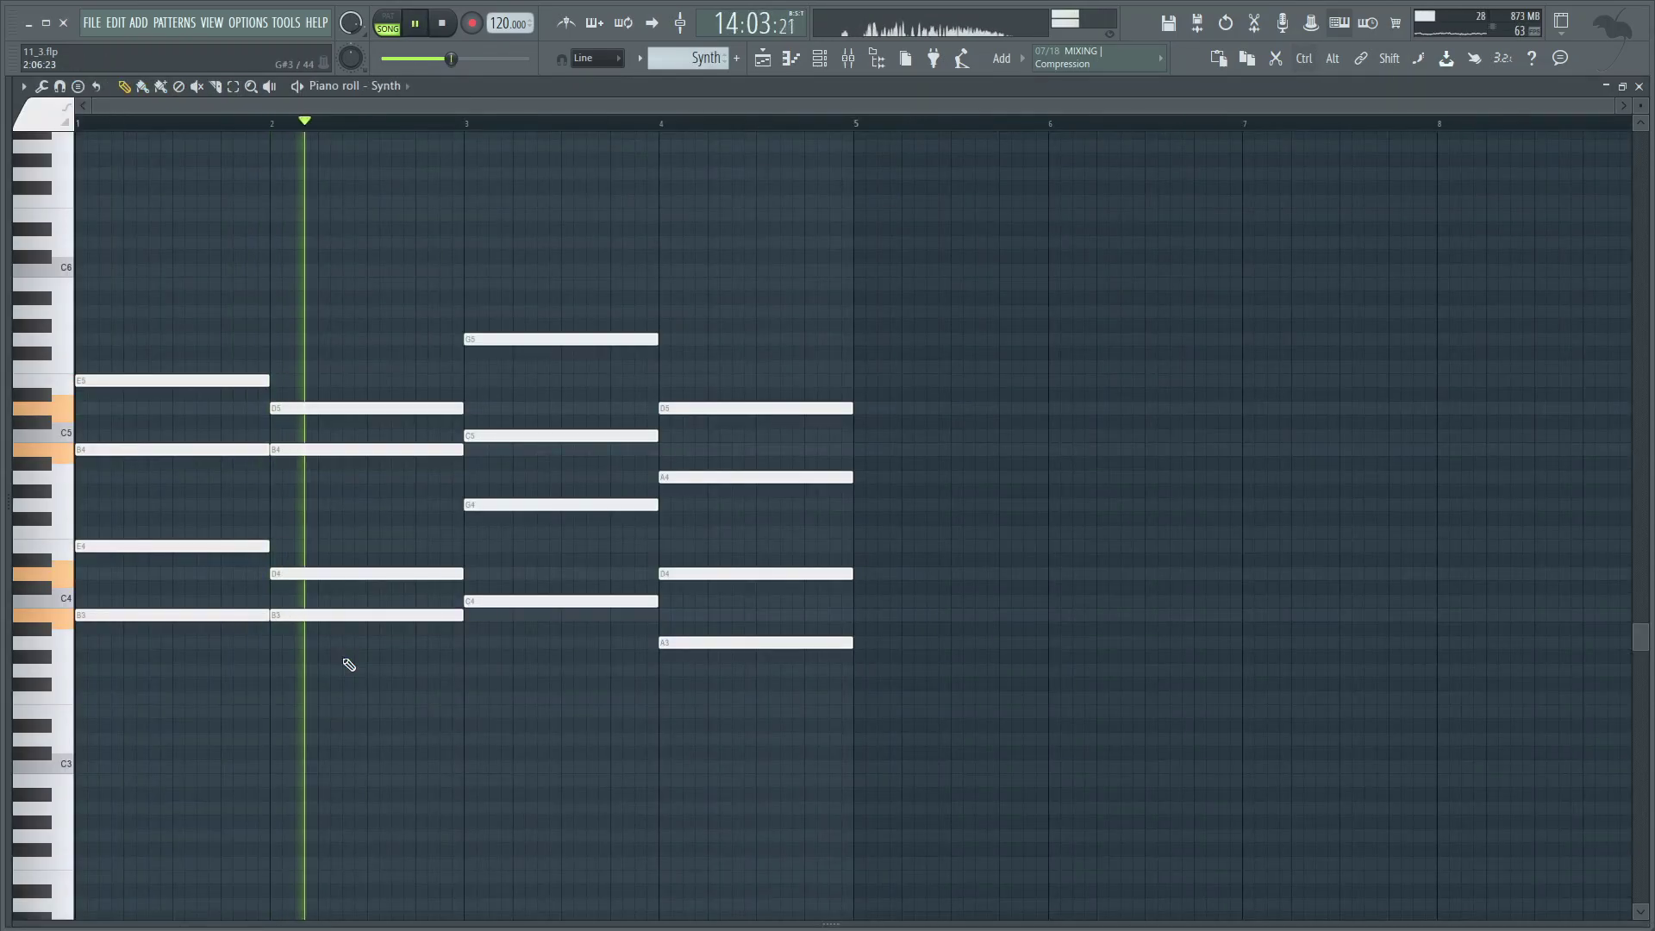
click(762, 58)
key(ctrl+b)
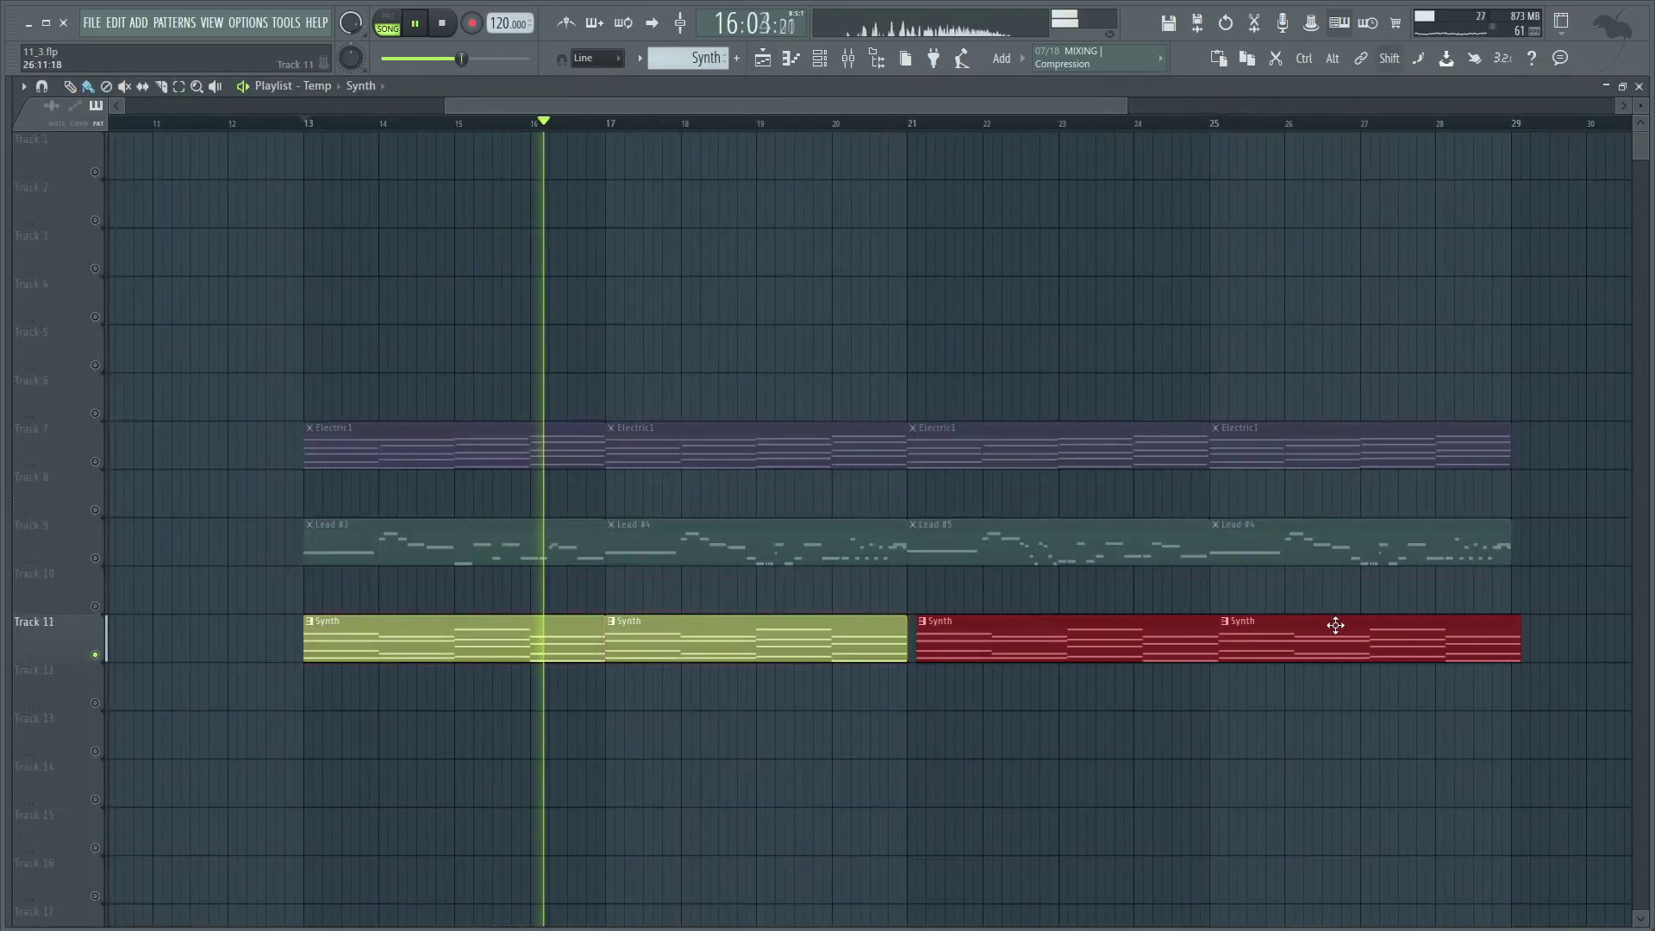
click(1282, 724)
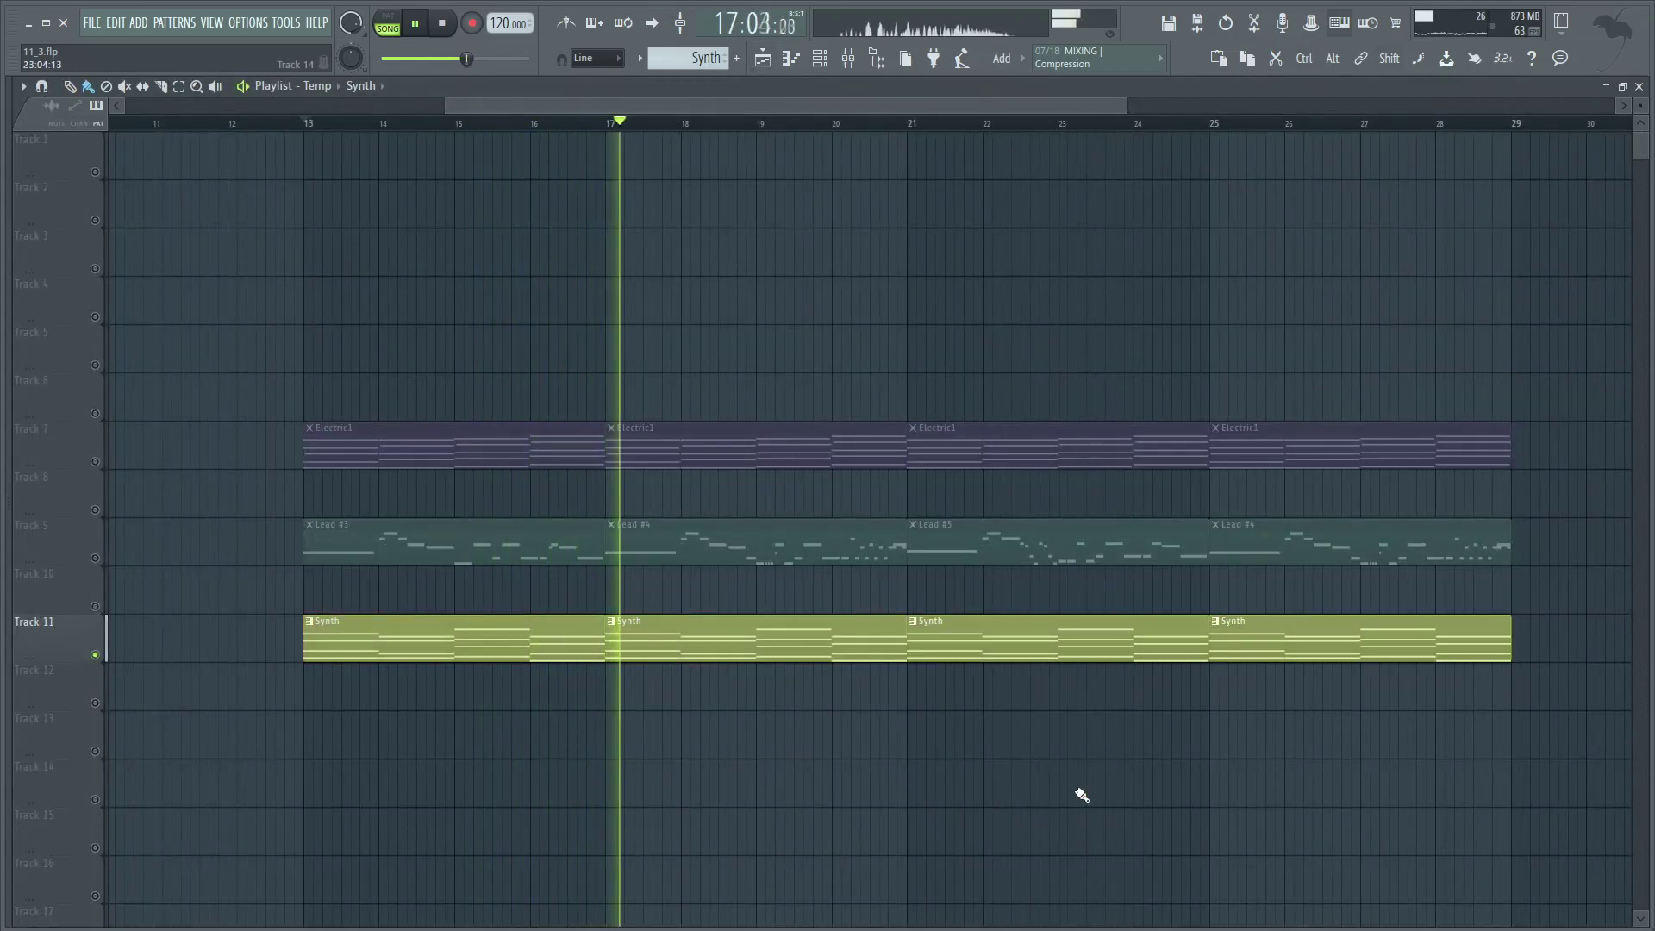
key(space)
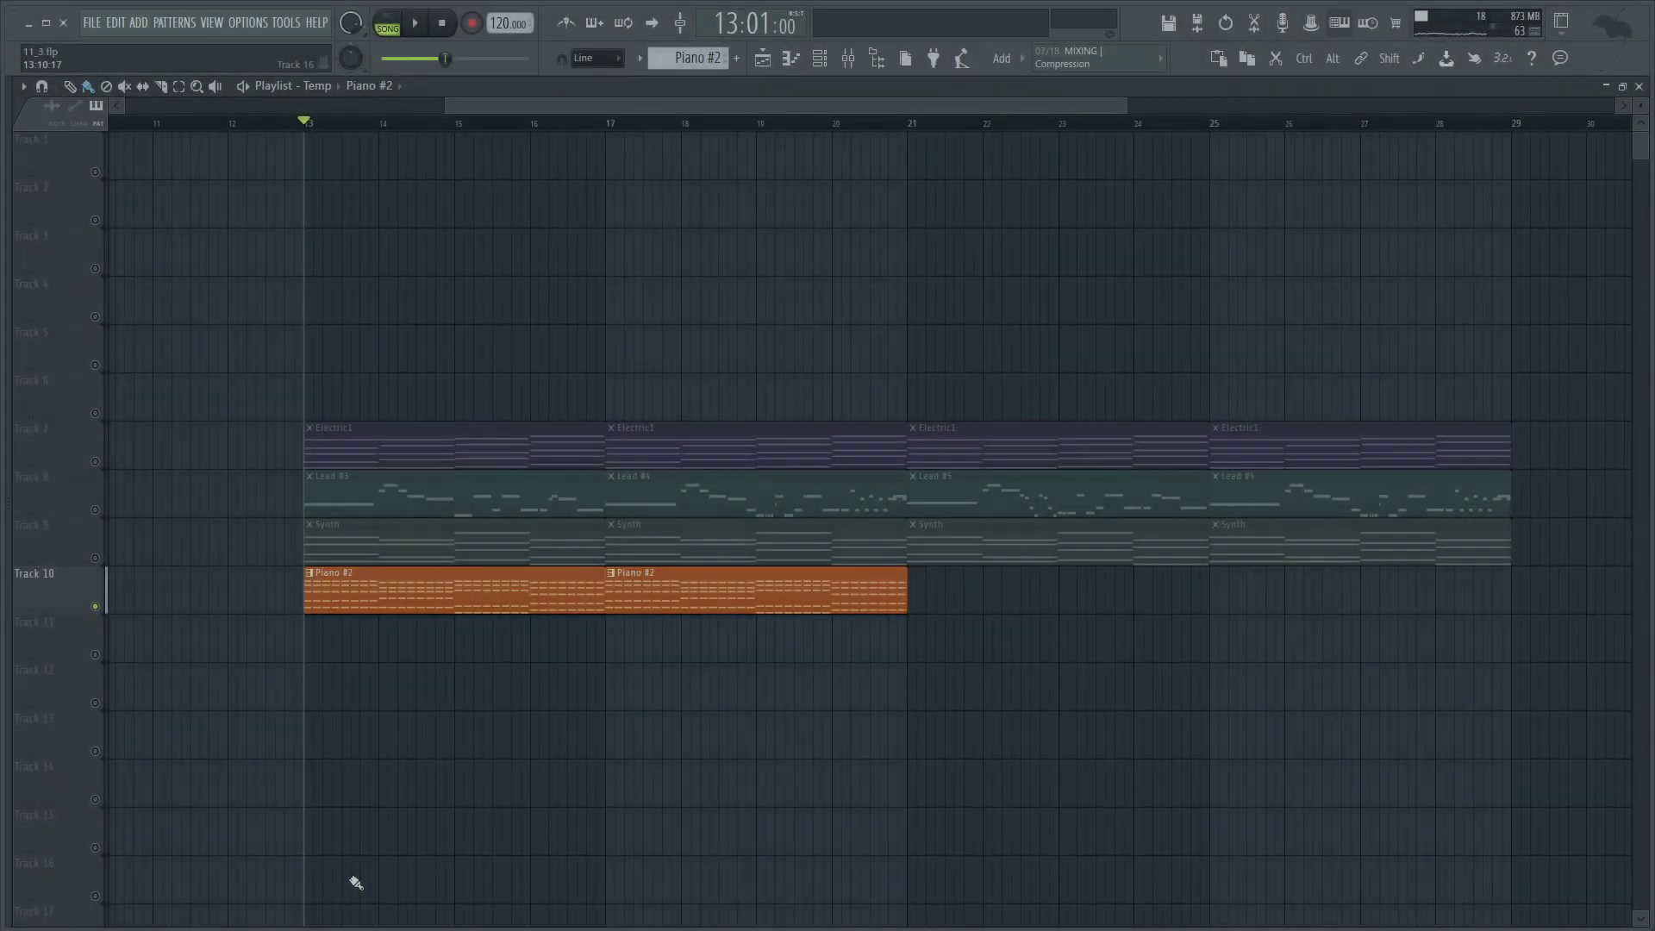
Check the Piano #2 pattern's notes during playback and duplicate its two clips on Track 10 so the copies start at bar 21
key(space)
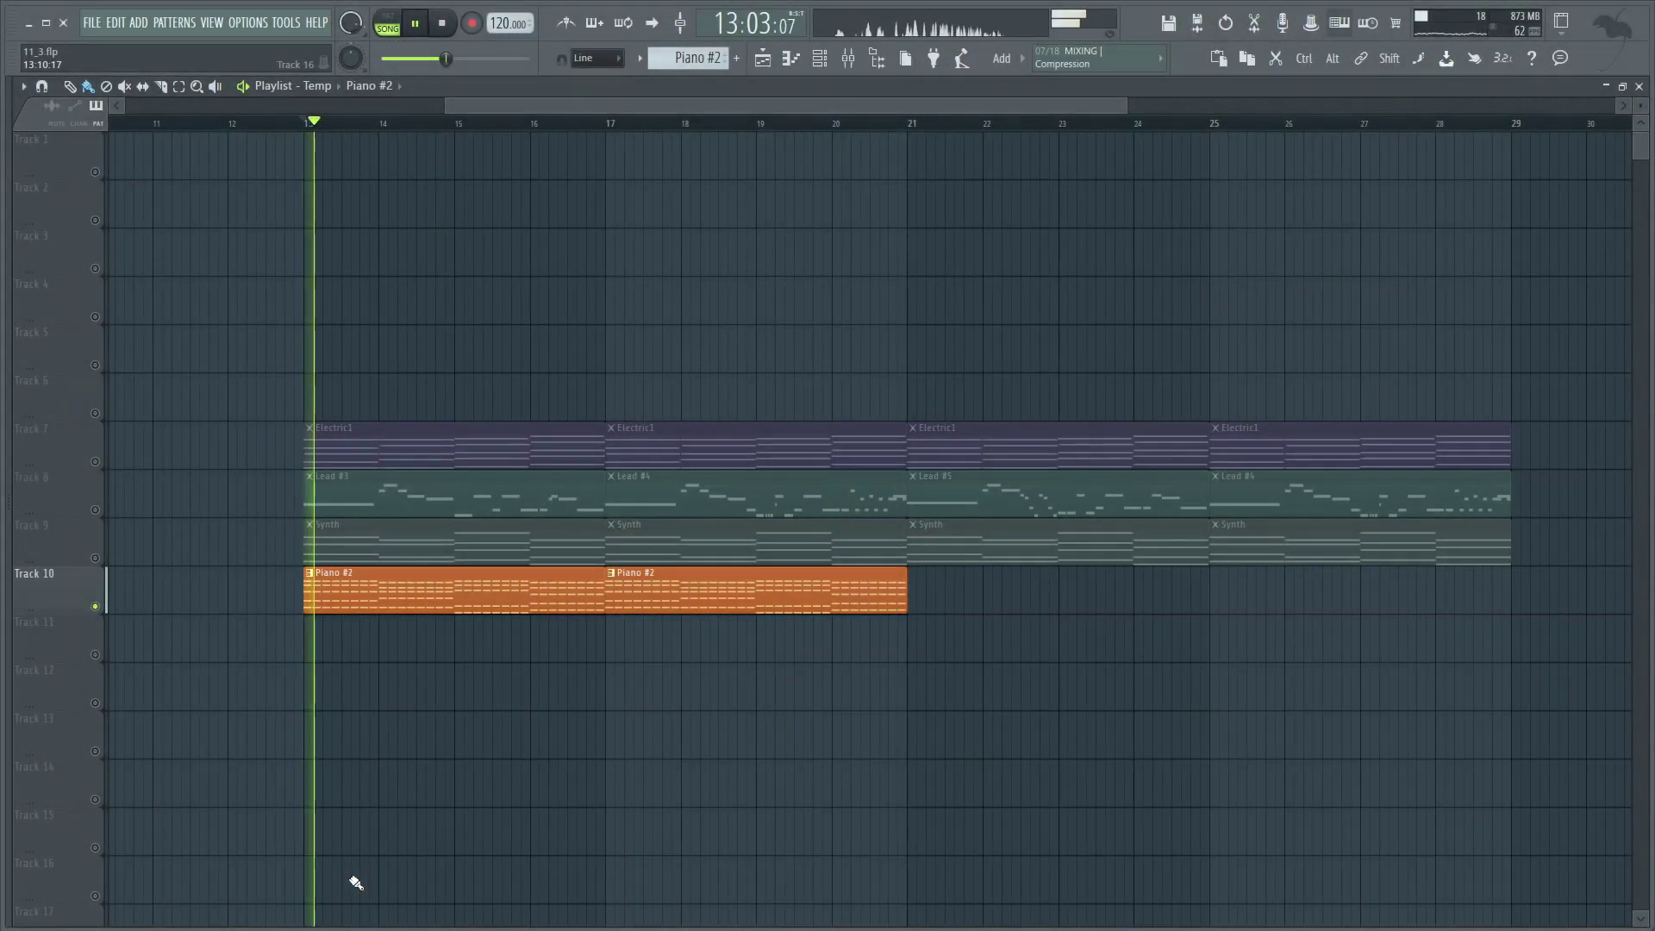
double_click(398, 610)
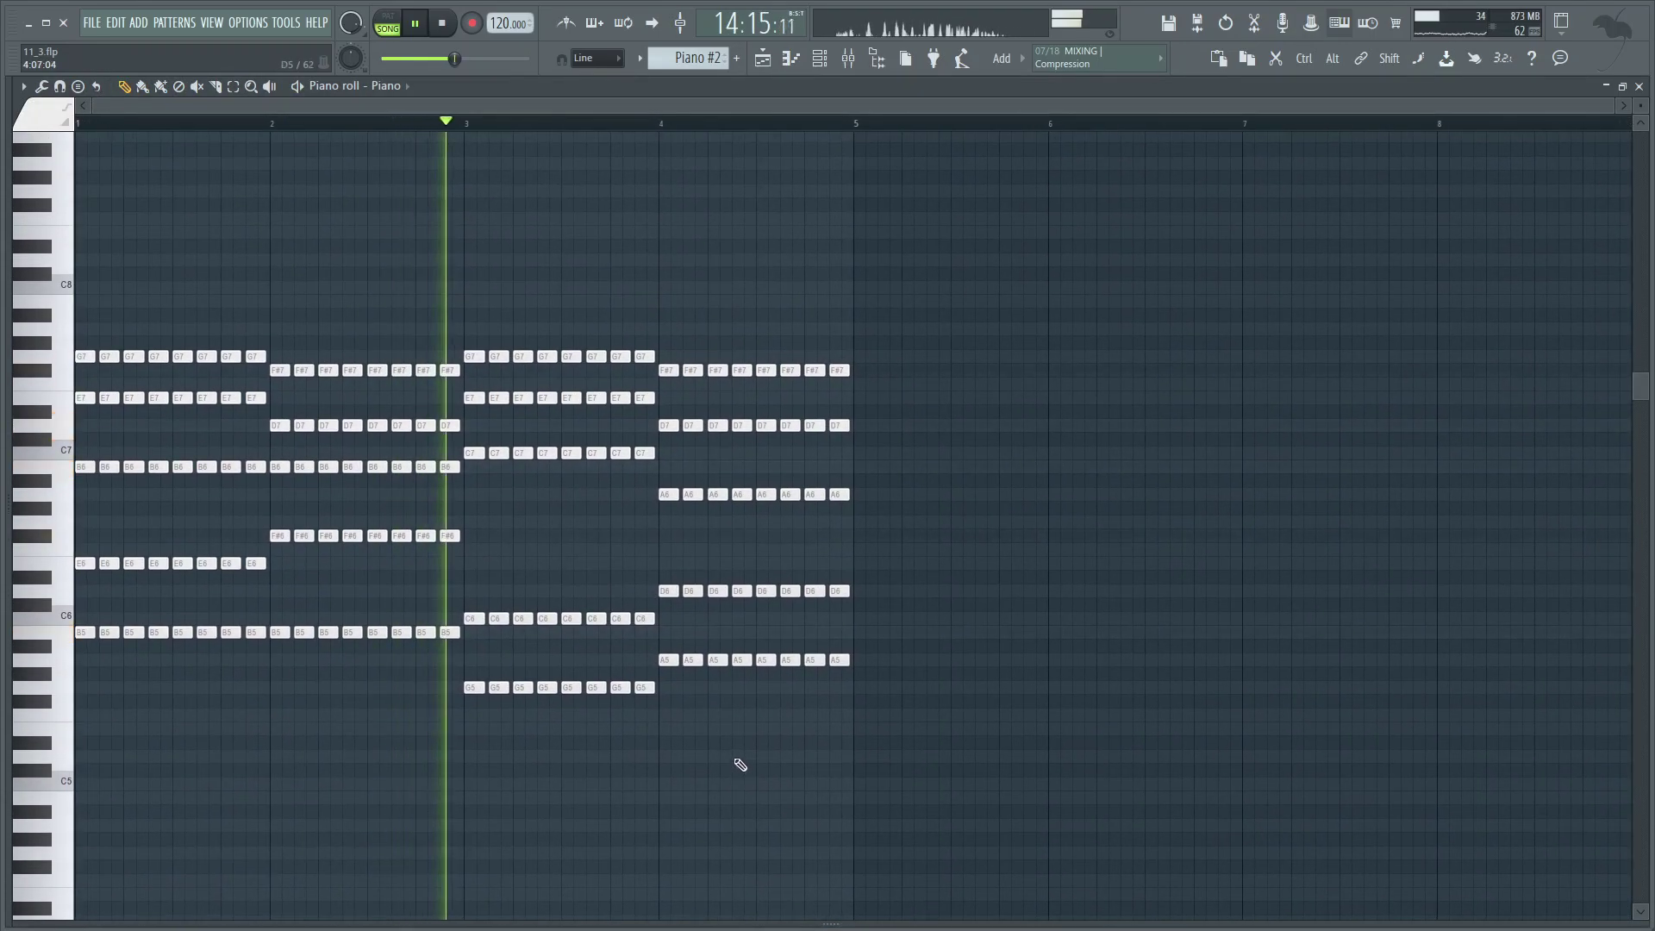
click(776, 64)
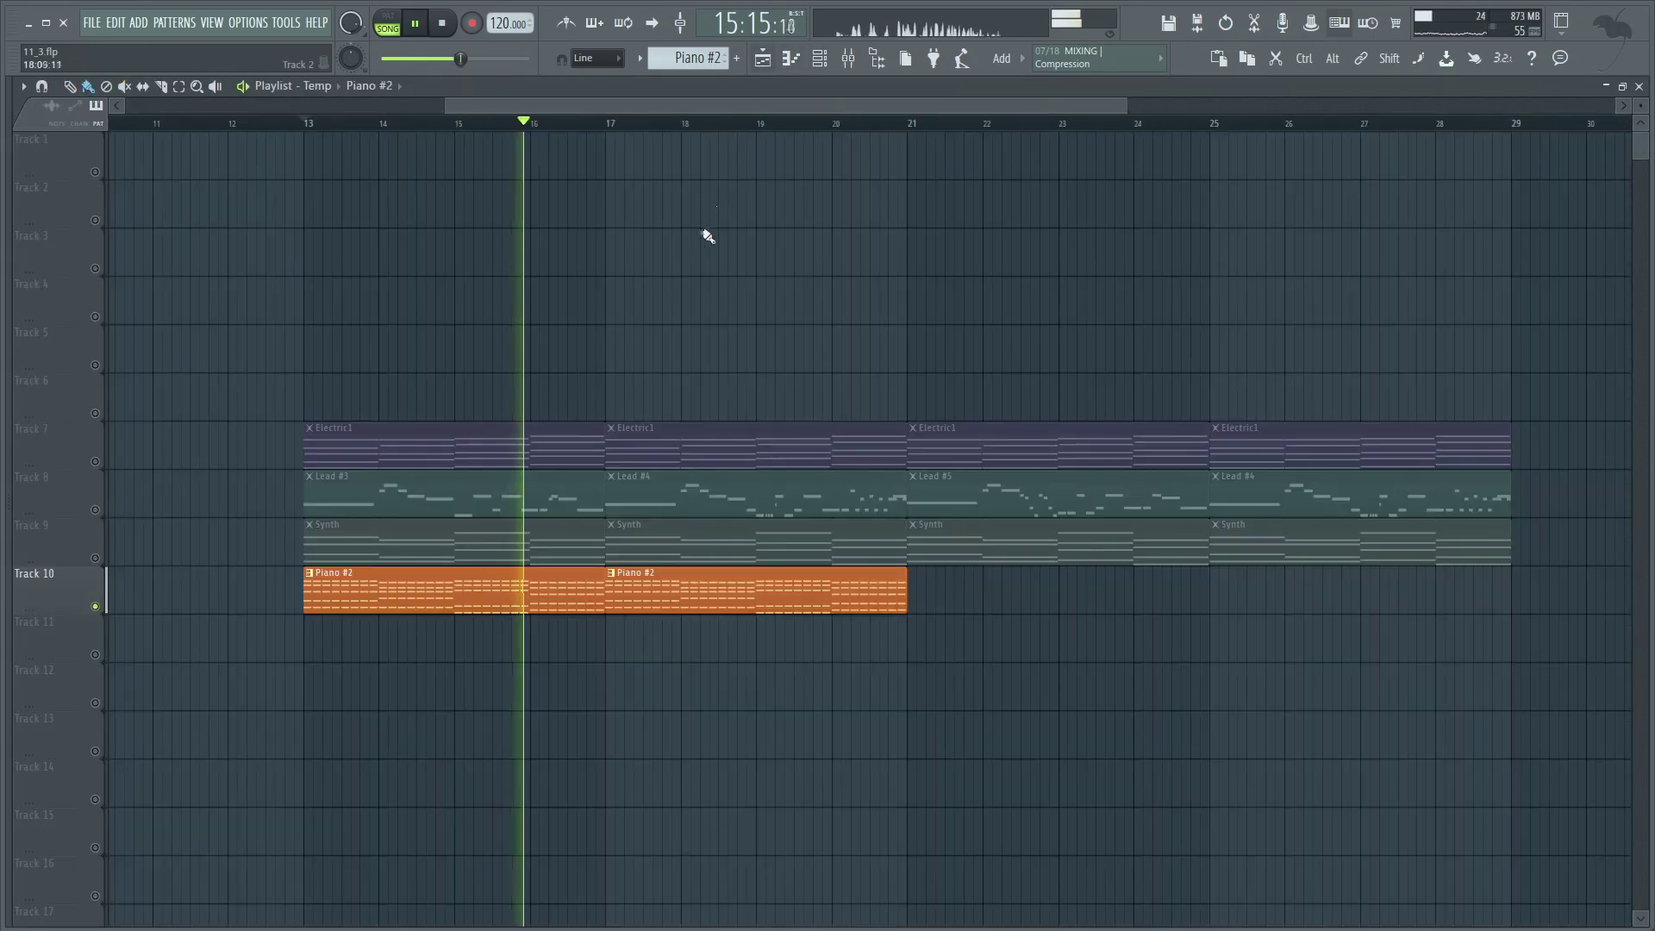
drag(690, 596, 1113, 585)
key(space)
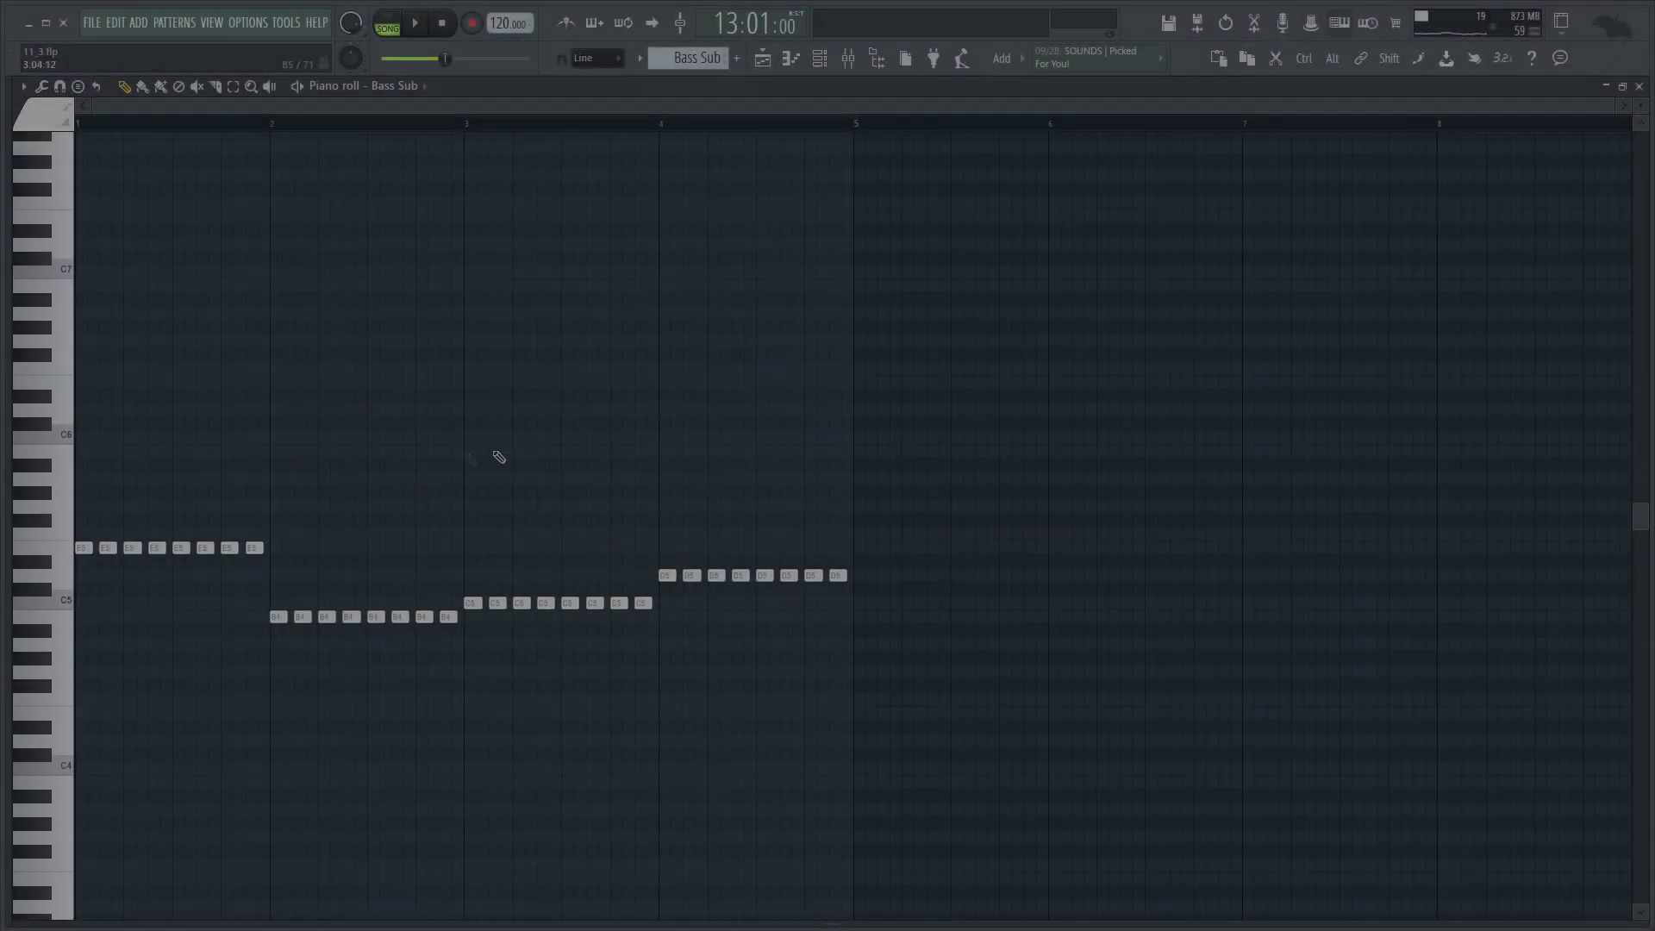
Audition the bass parts, soloing Track 14, and unmute Tracks 13 and 12 so all three bass layers play together
key(space)
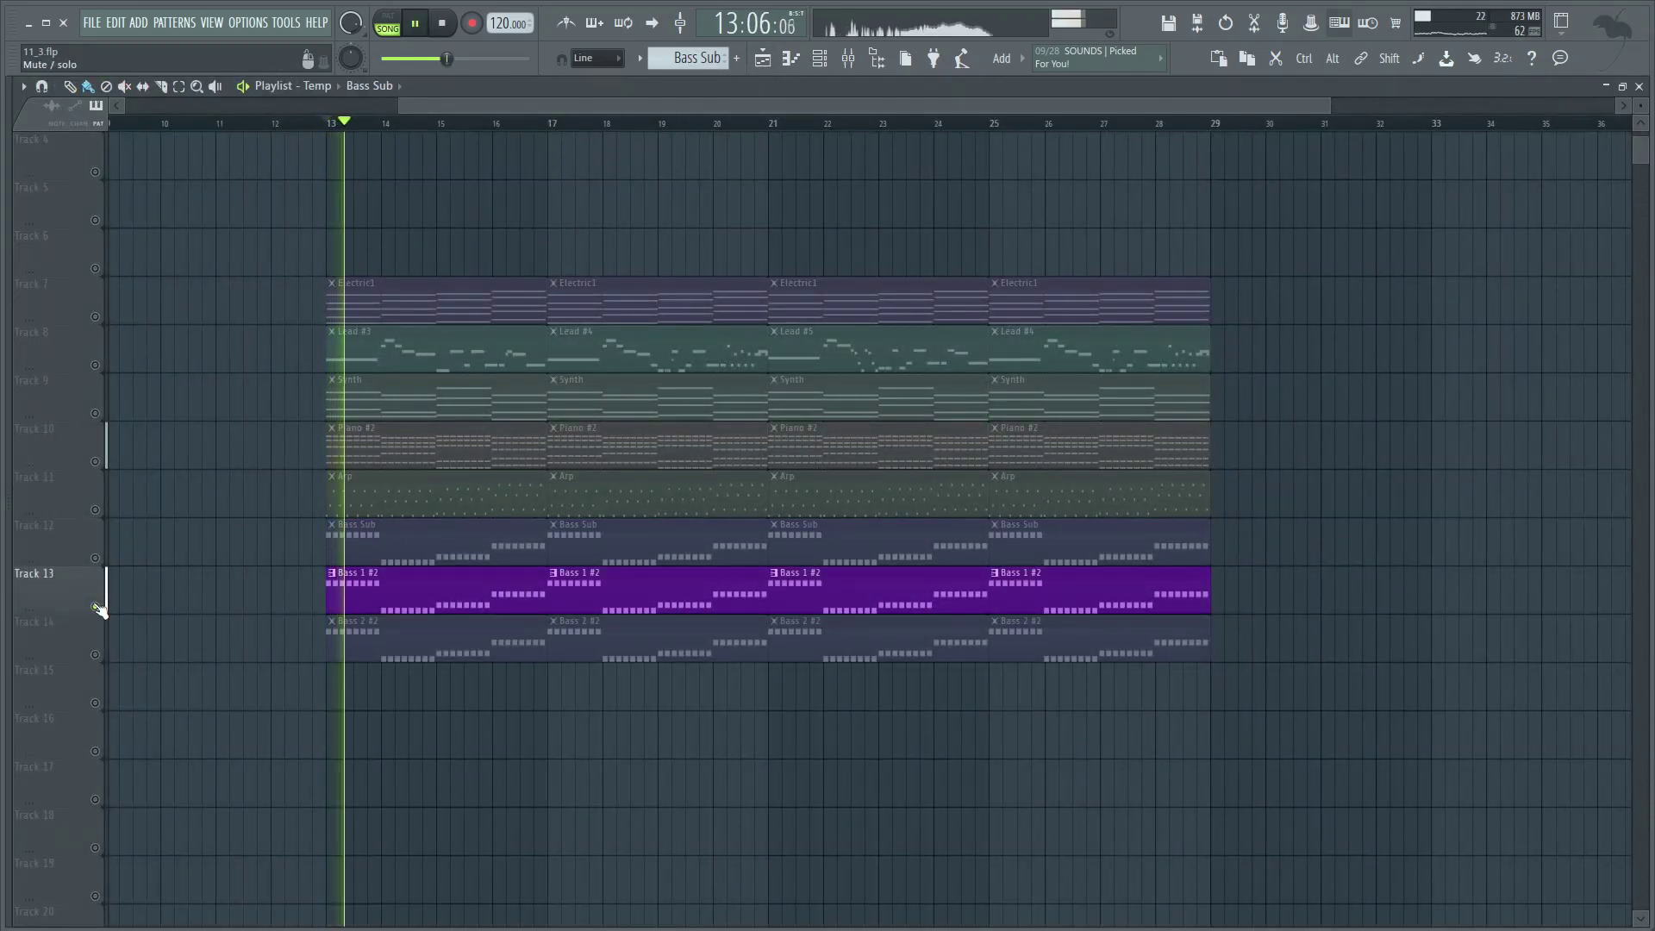
key(space)
right_click(96, 655)
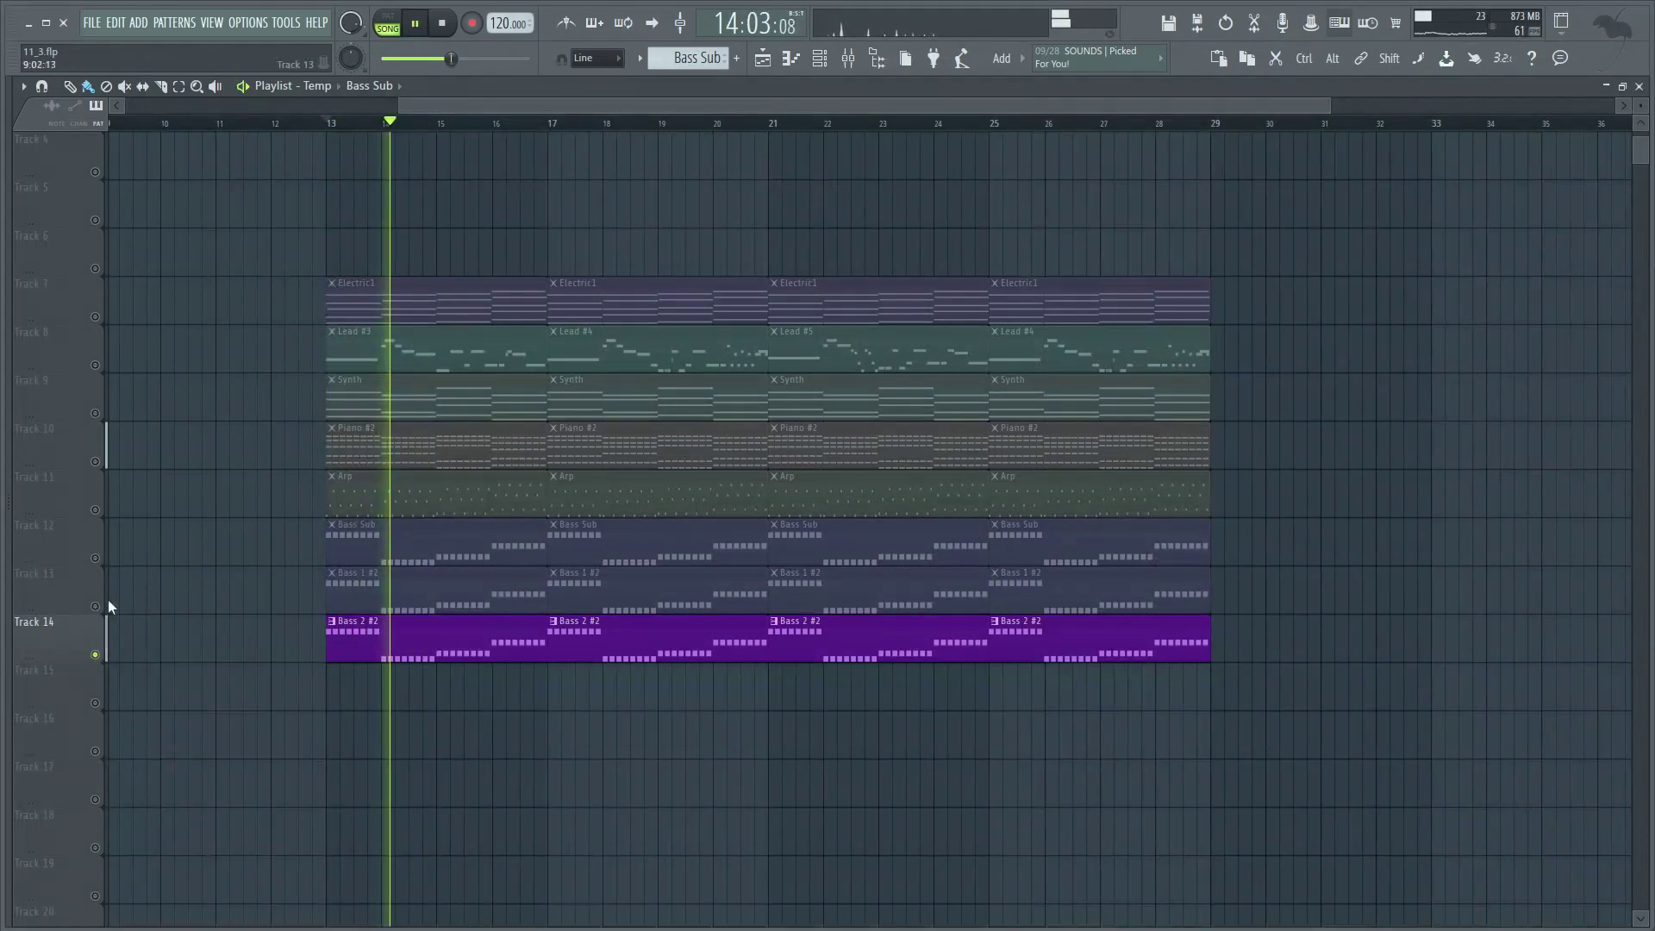
click(95, 607)
click(94, 558)
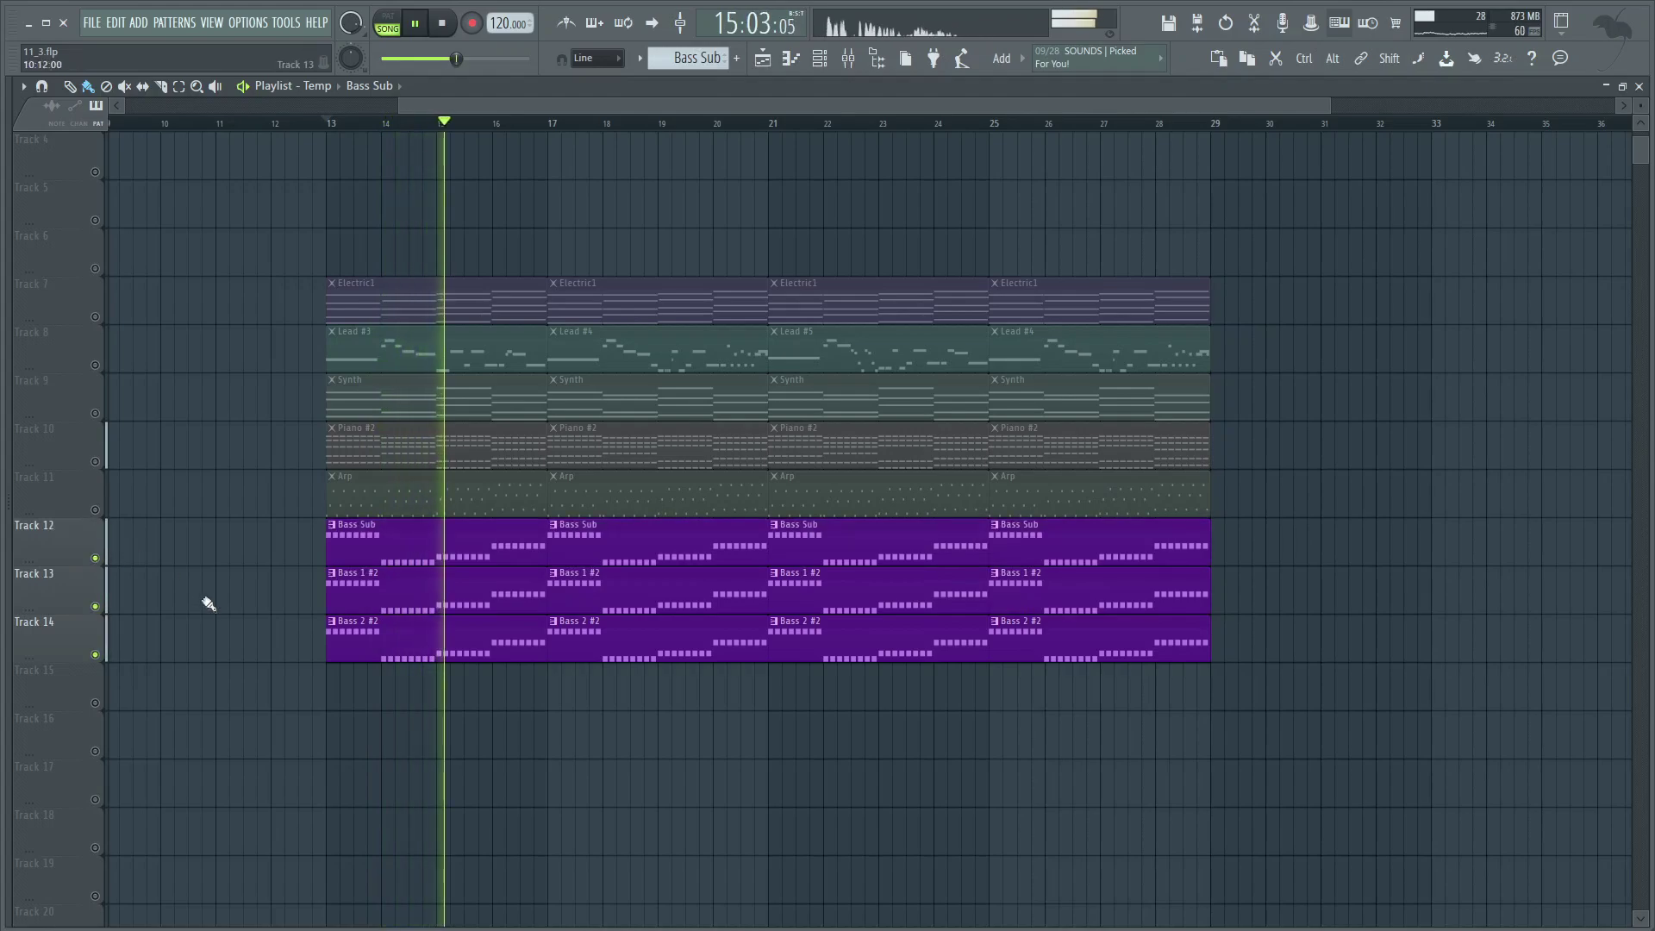
Unmute the Arp, Synth, Piano #2, Lead and Electric1 tracks one by one while the arrangement plays
click(96, 509)
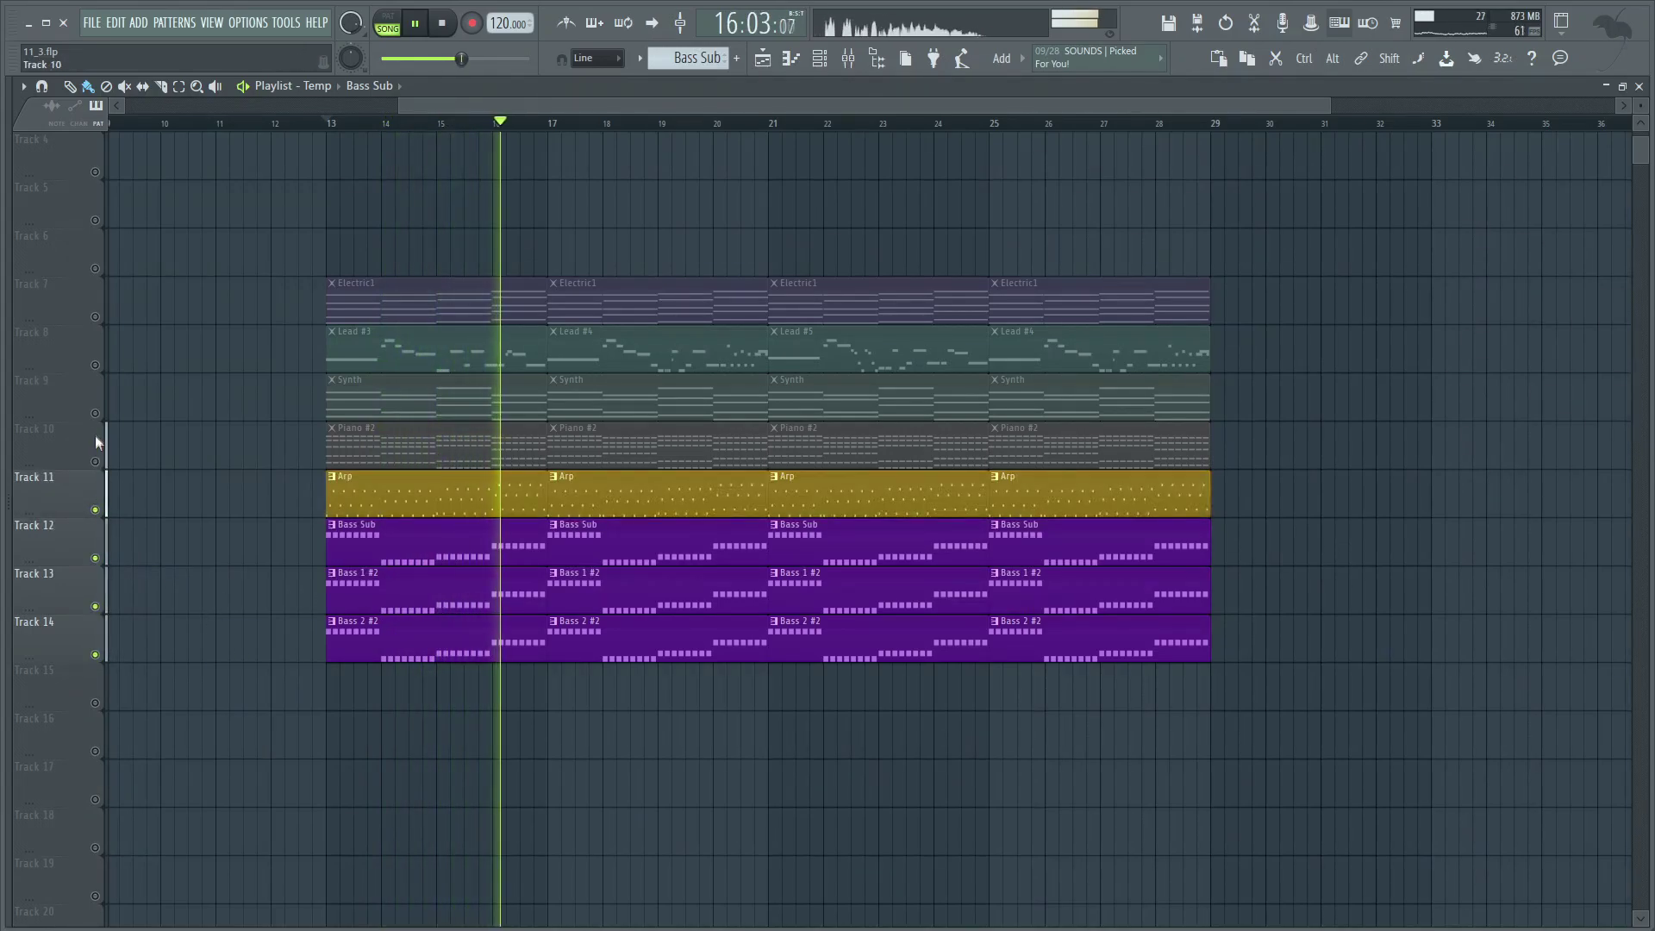
click(95, 413)
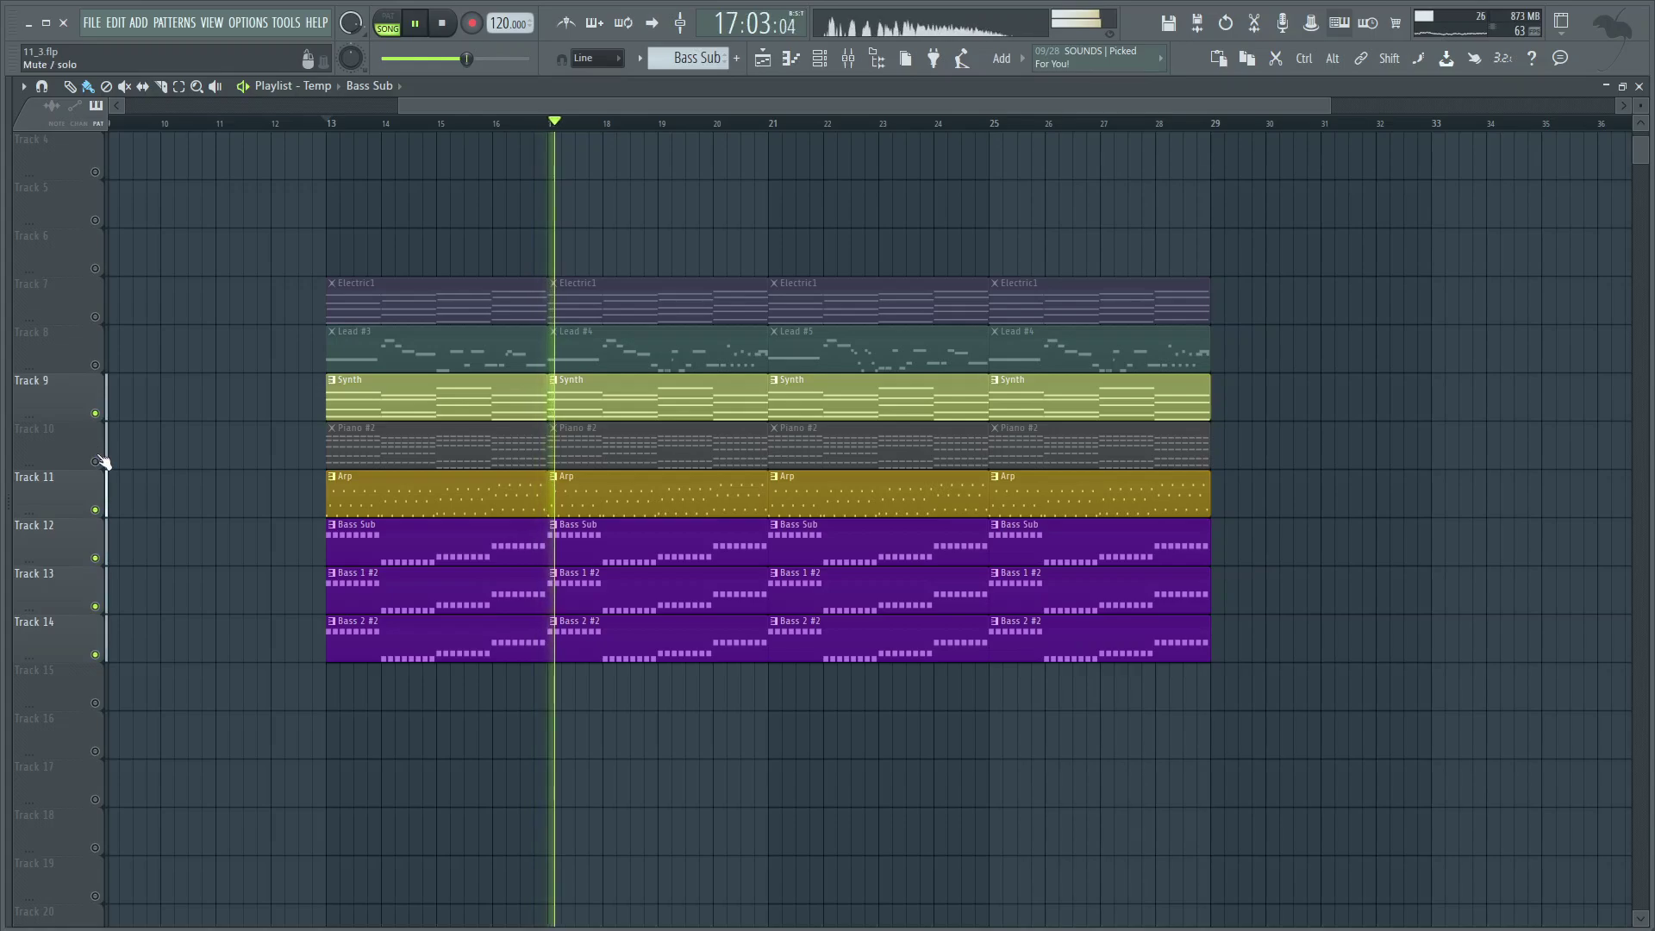
click(95, 461)
click(95, 365)
click(96, 317)
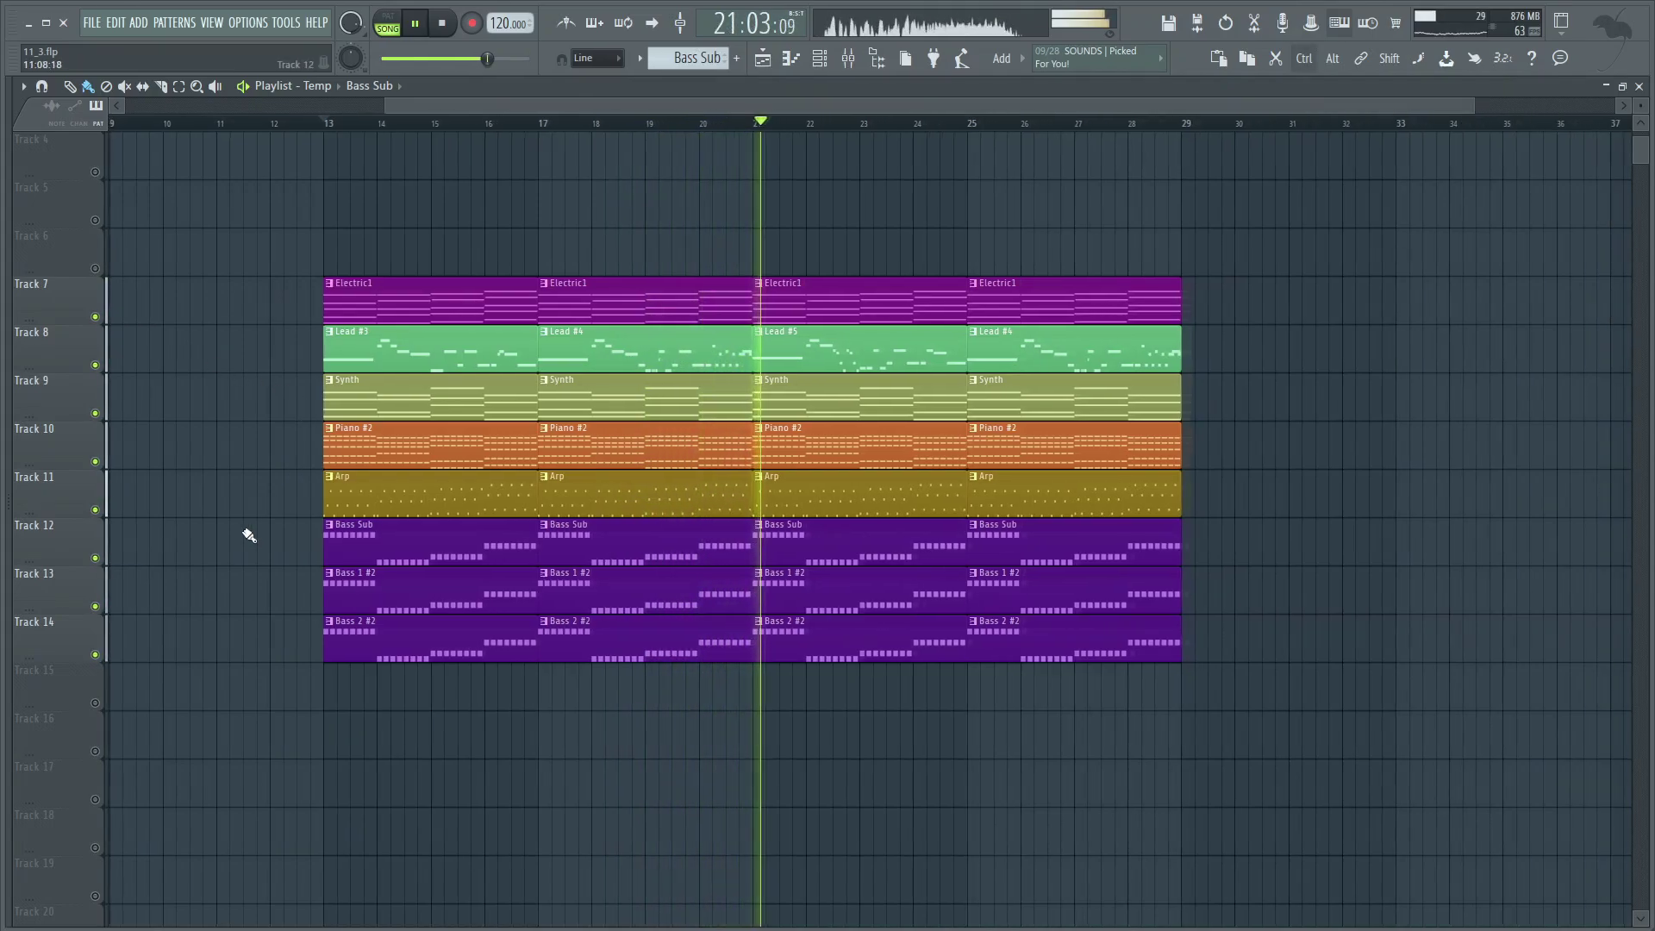
ctrl+scroll(249, 535, down, 1)
scroll(249, 535, down, 1)
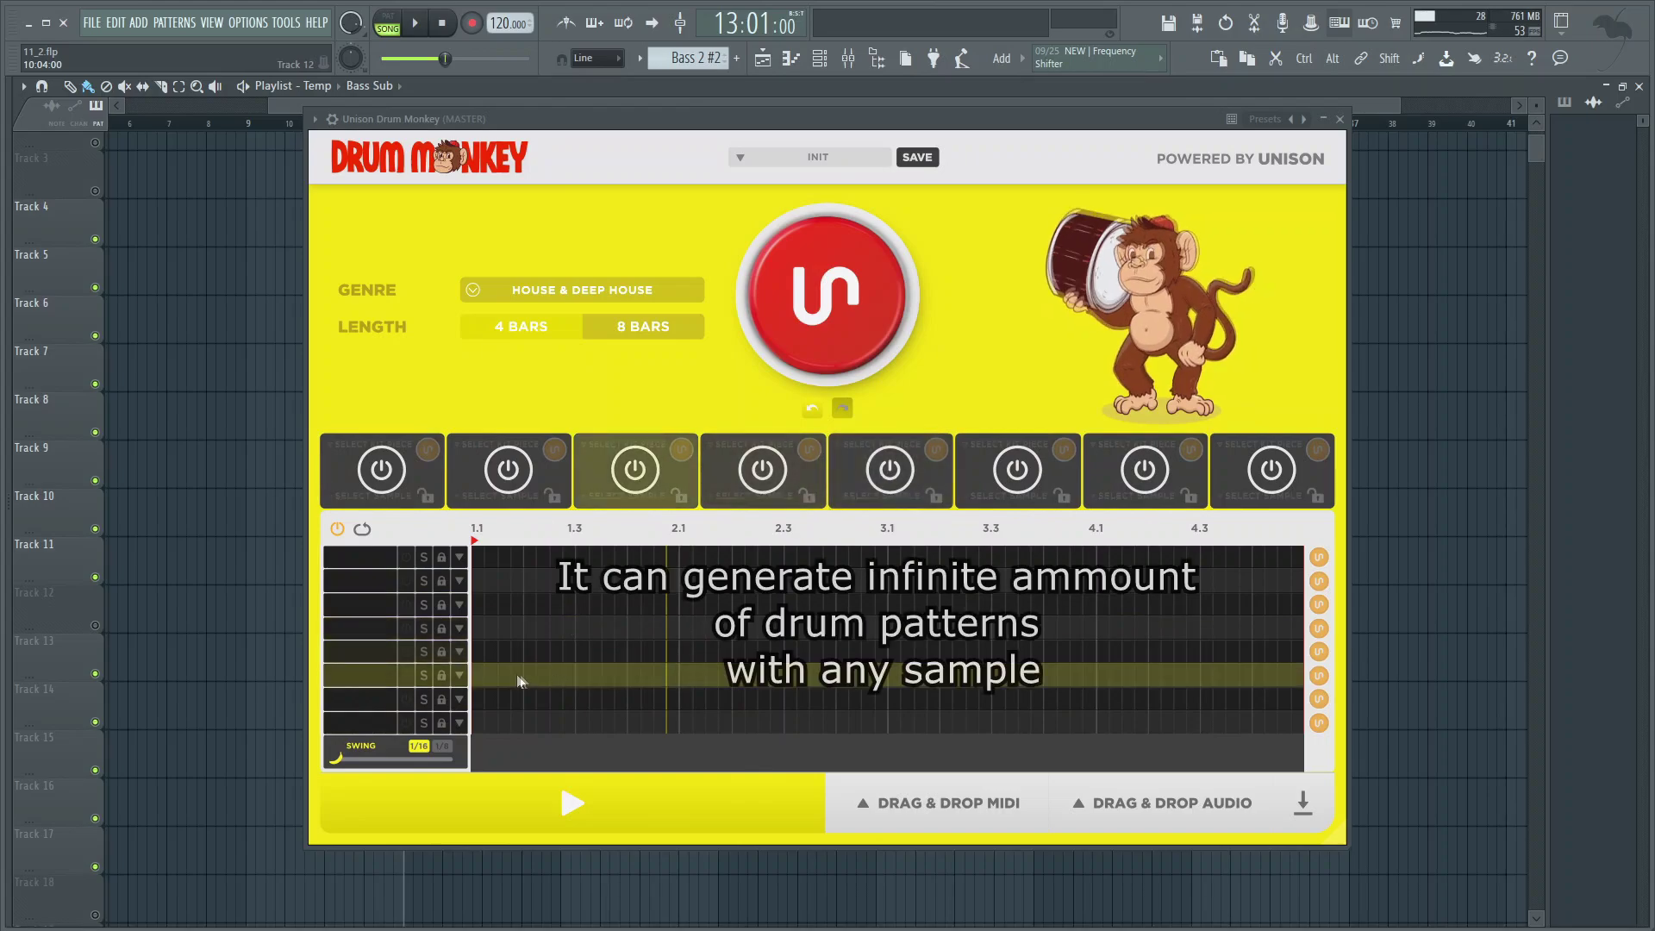
Set Drum Monkey to a length of 8 bars and the Dubstep genre, and generate a drum loop
click(611, 334)
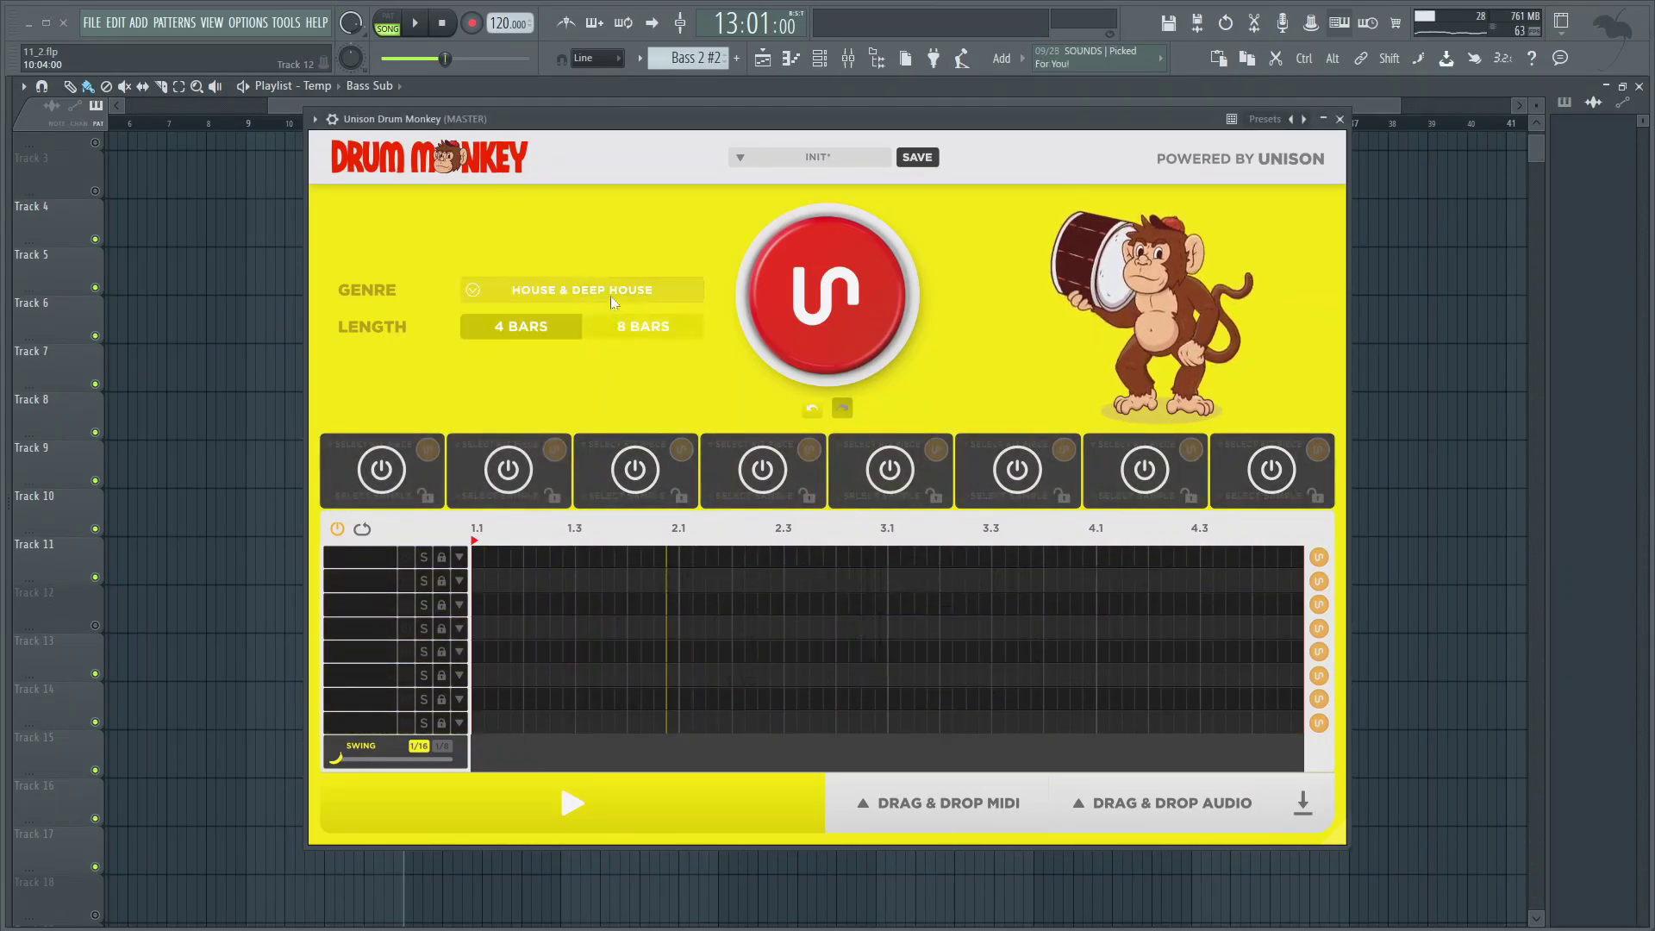
click(586, 293)
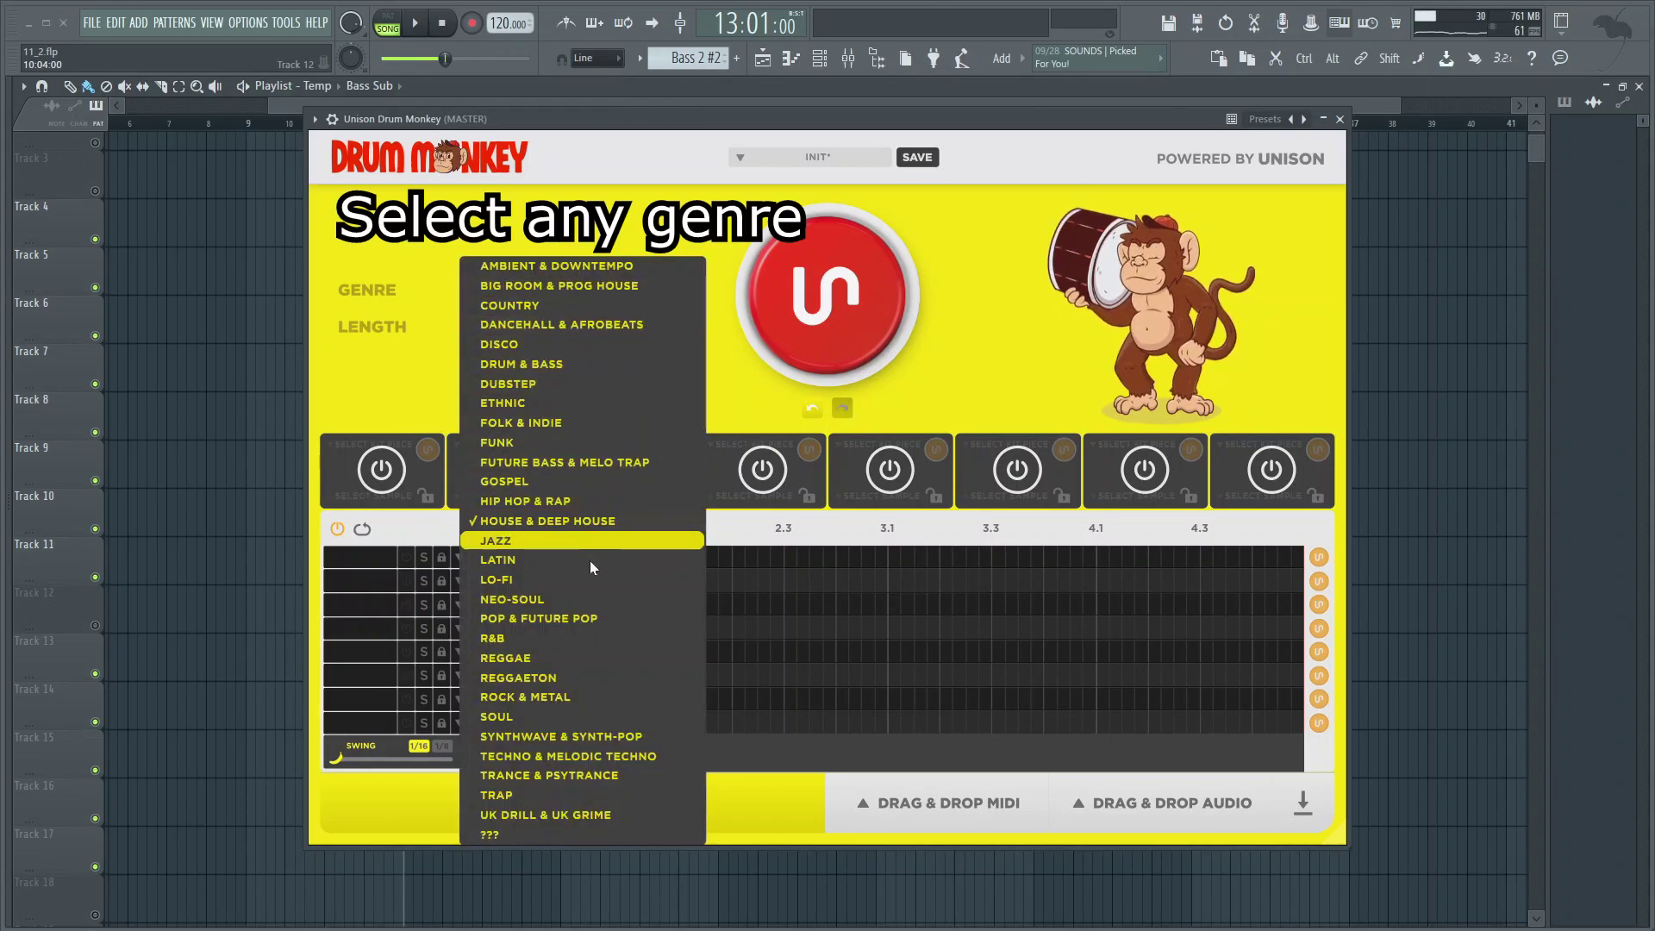
click(578, 384)
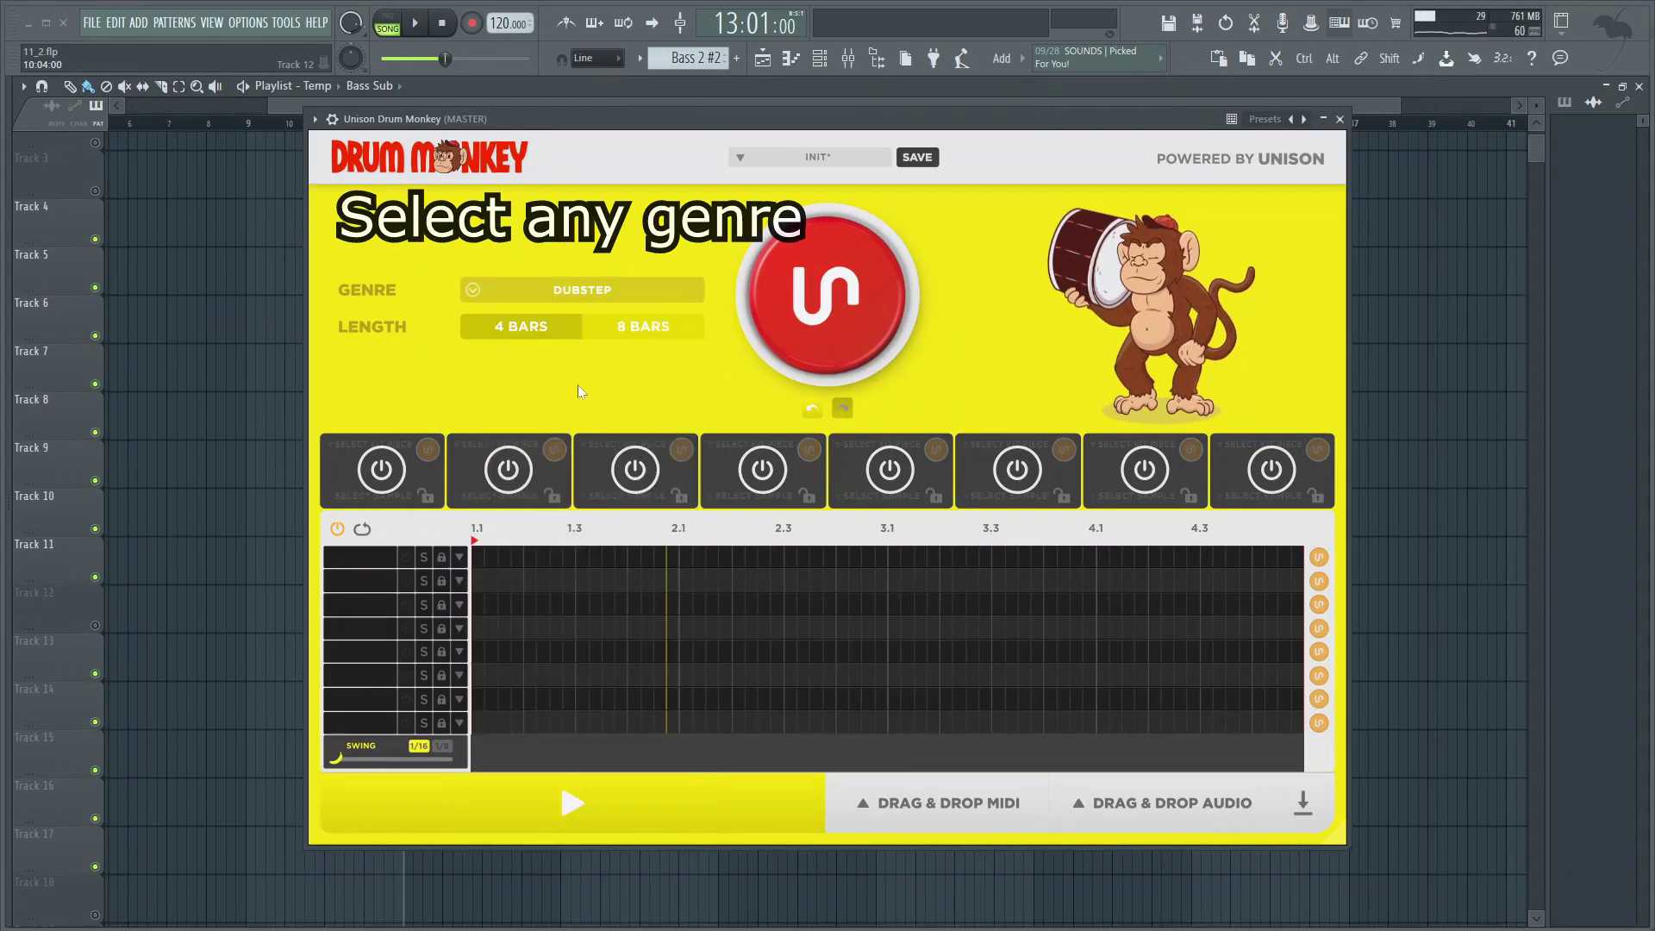
click(817, 326)
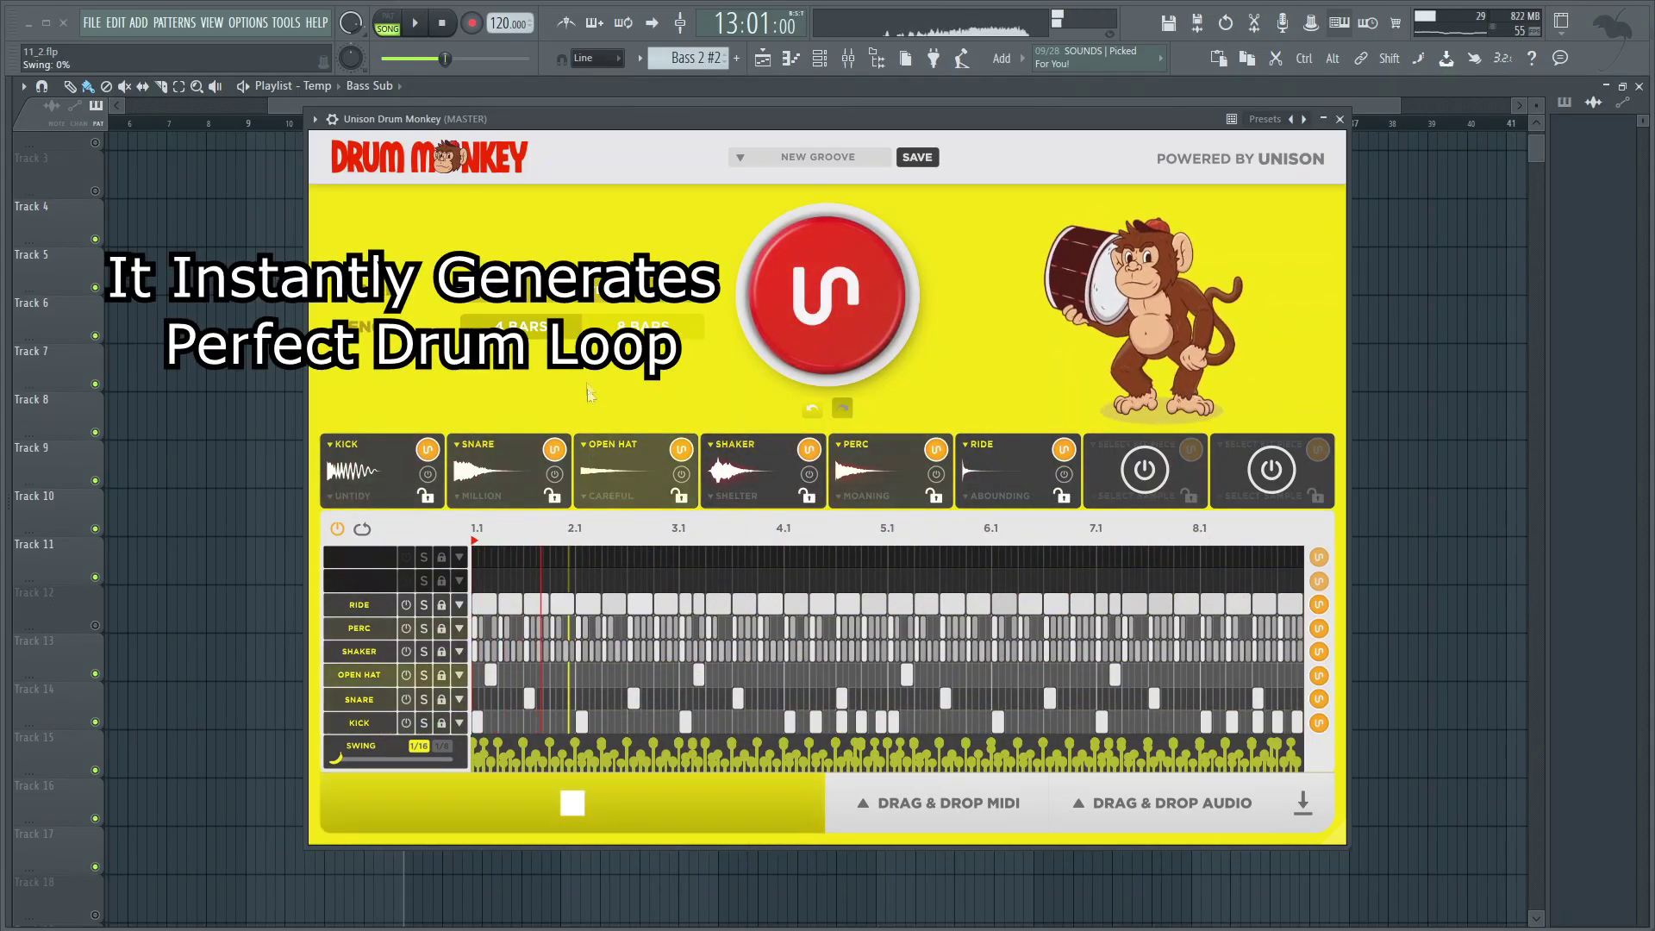
Change the Drum Monkey genre to Pop & Future Pop and generate two drum loops in succession
click(586, 296)
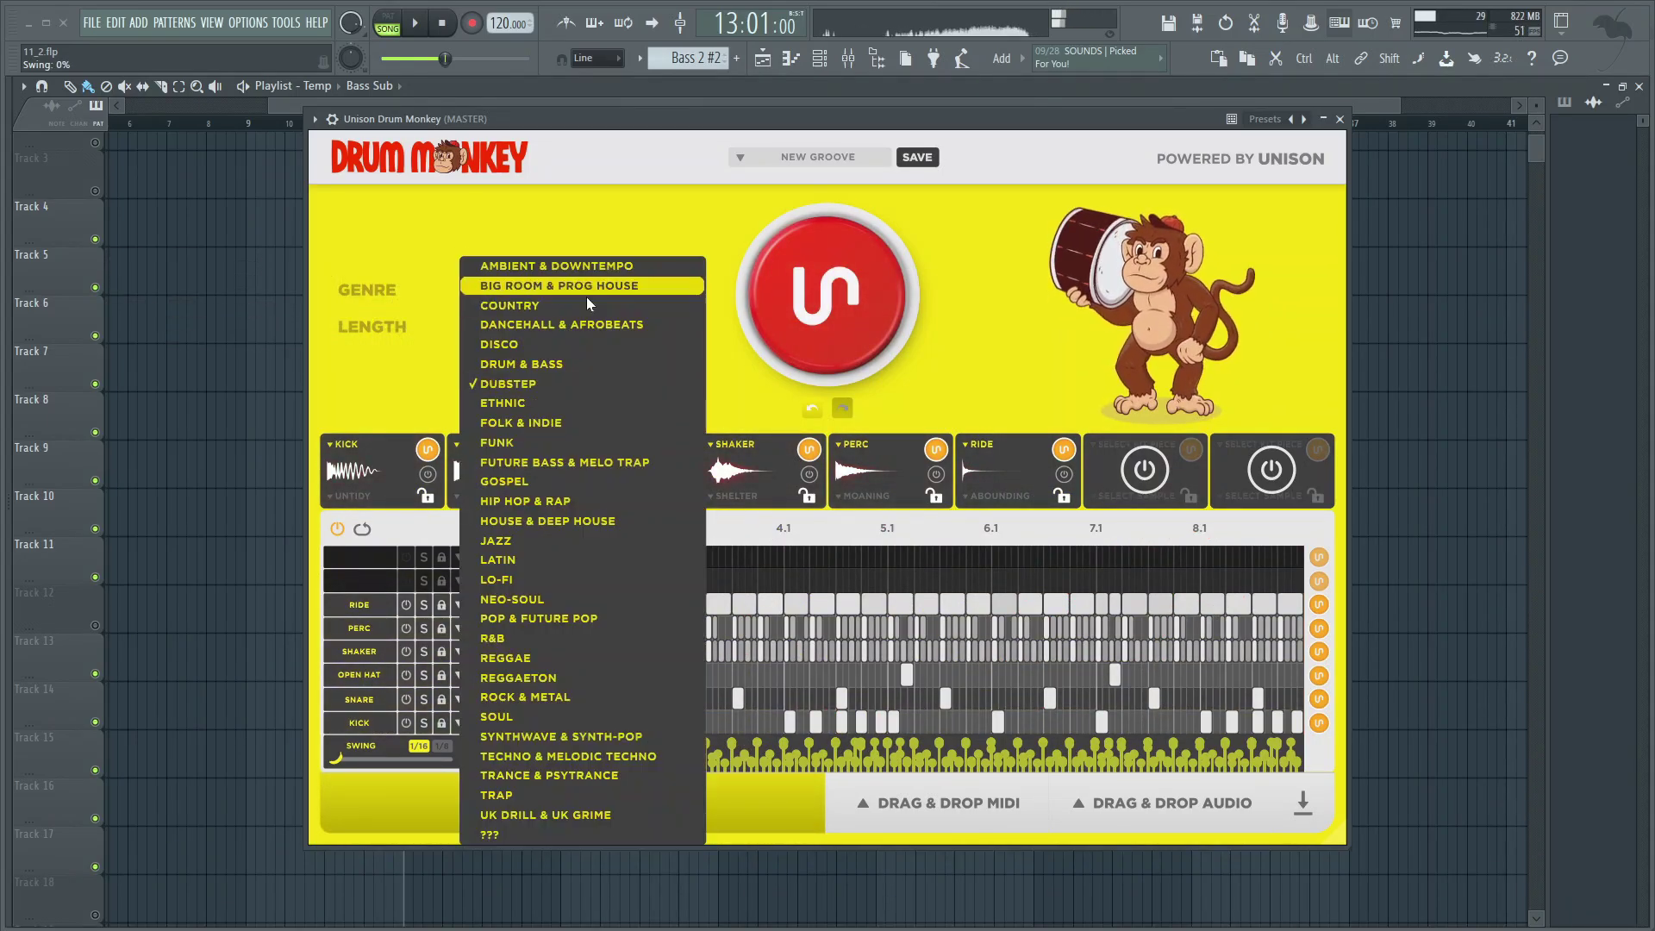
click(555, 618)
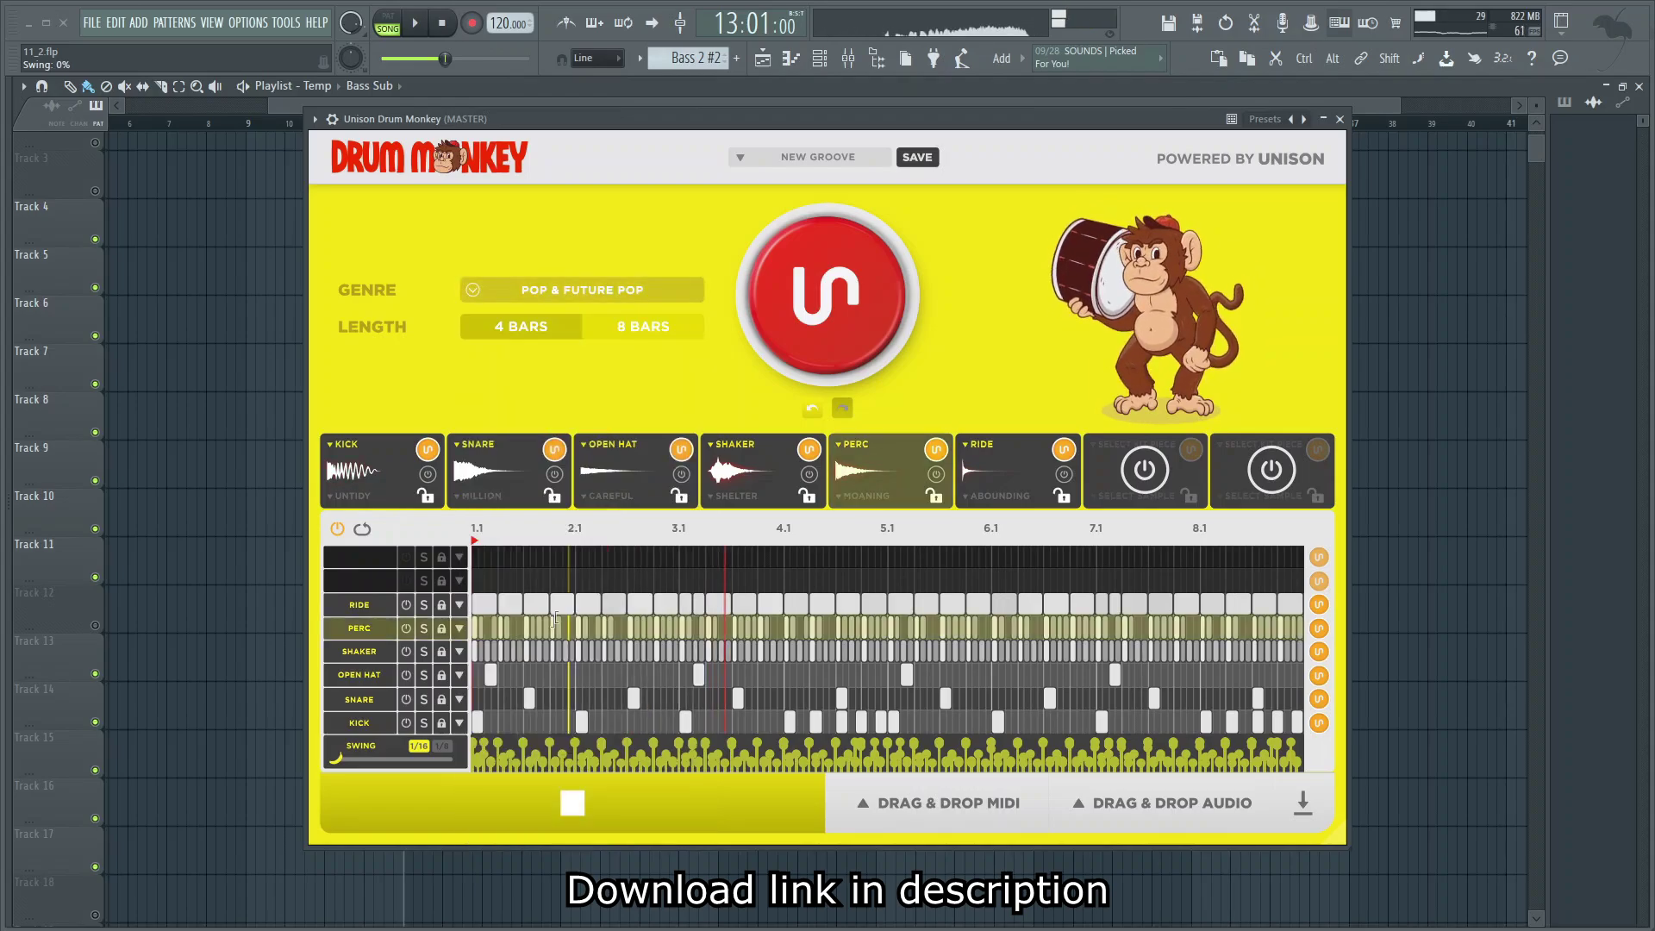
click(799, 327)
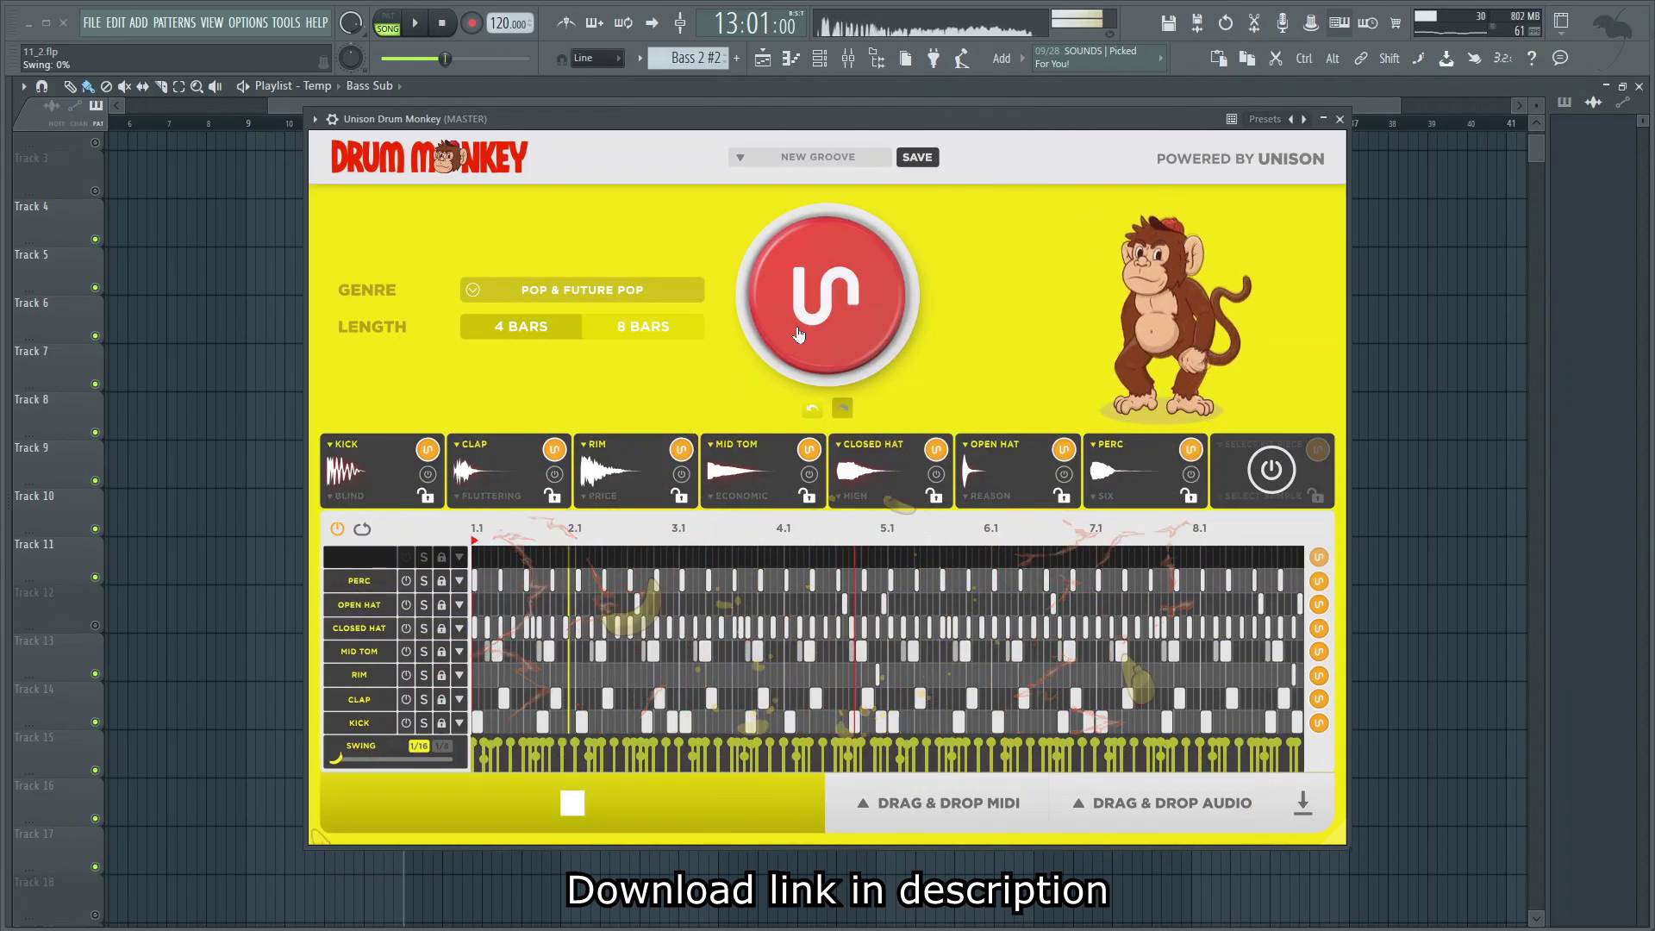
click(798, 334)
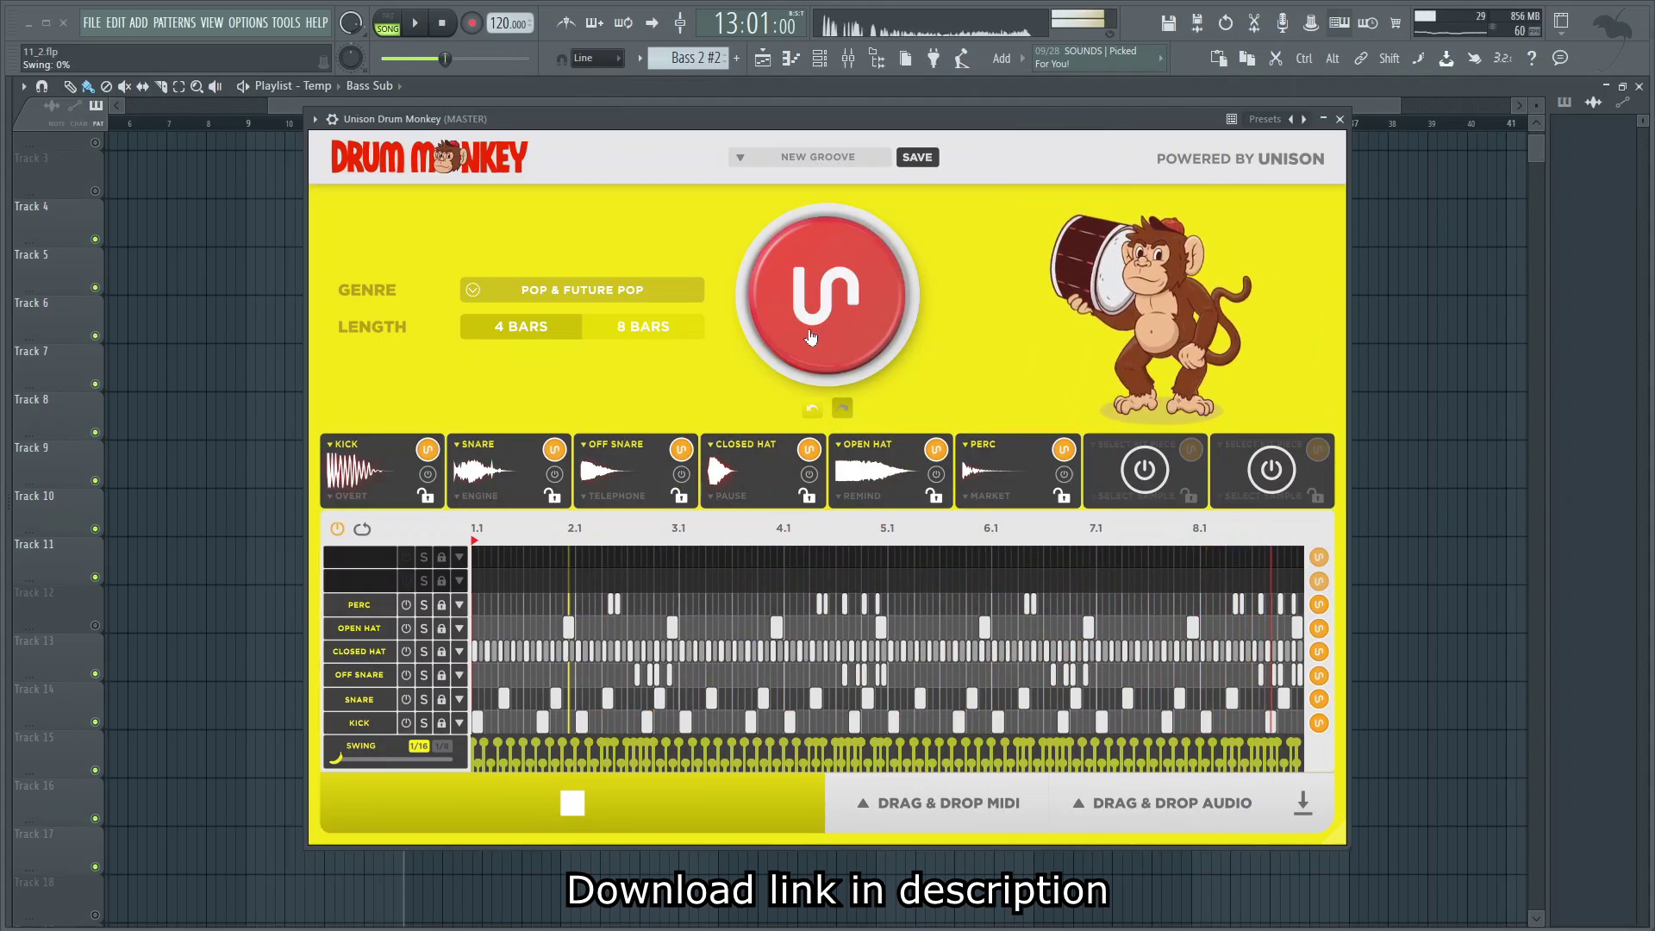
Generate another Pop & Future Pop drum loop, and change the Drum Monkey genre to Rock & Metal to generate and audition a new loop
click(810, 332)
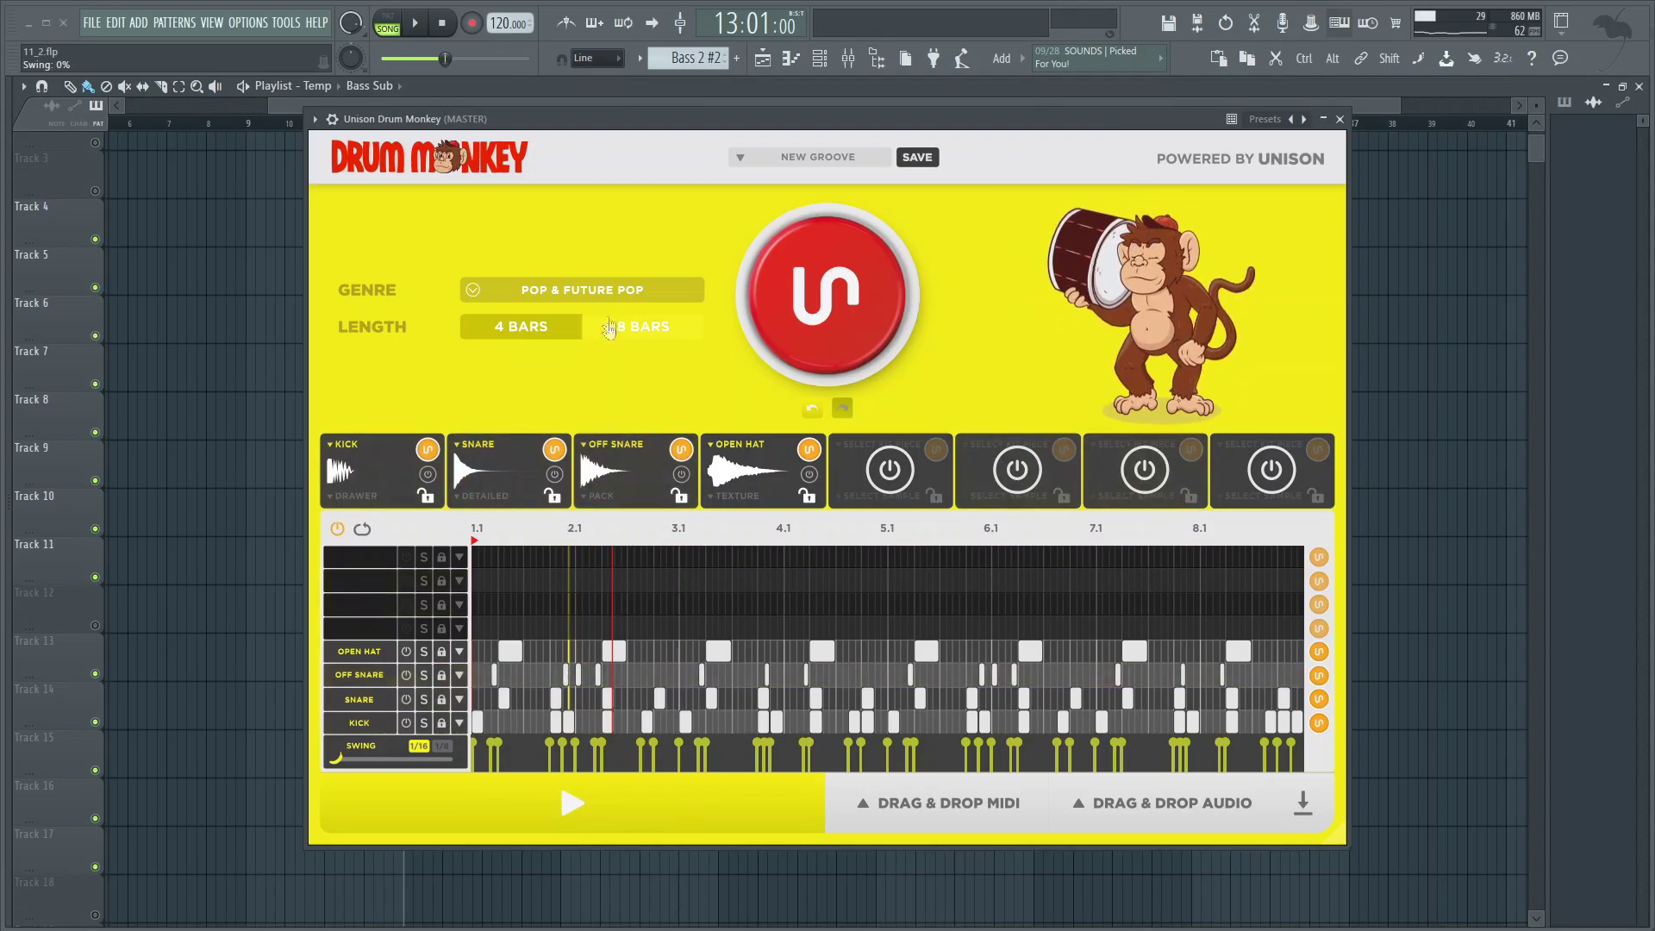
click(582, 290)
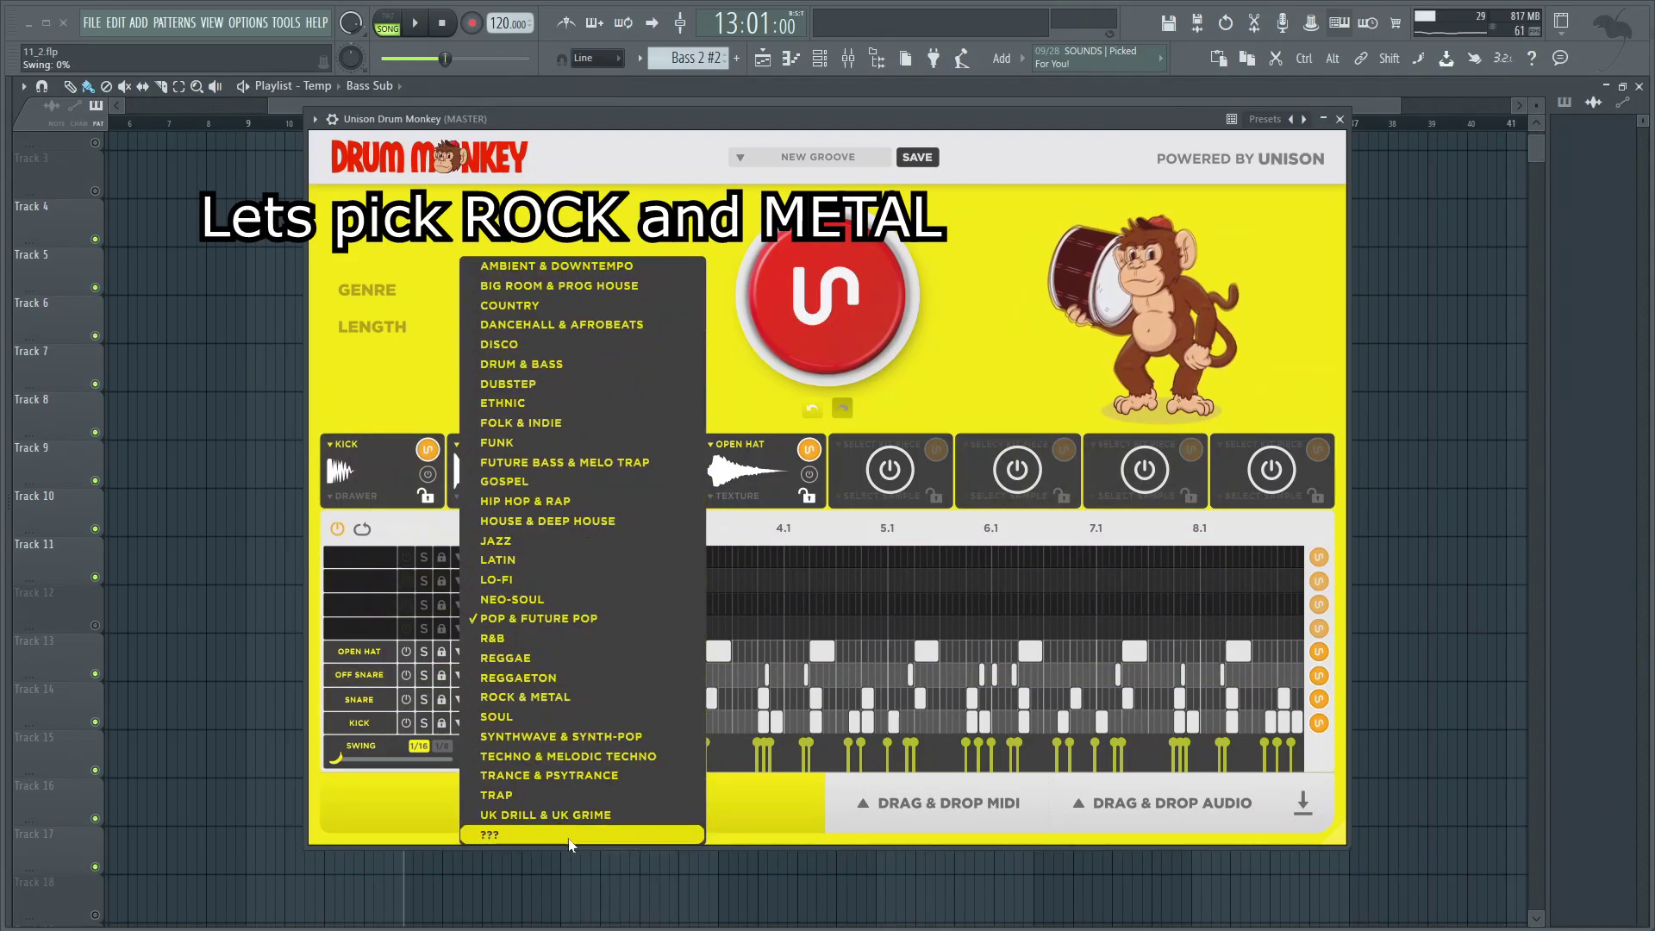
click(570, 700)
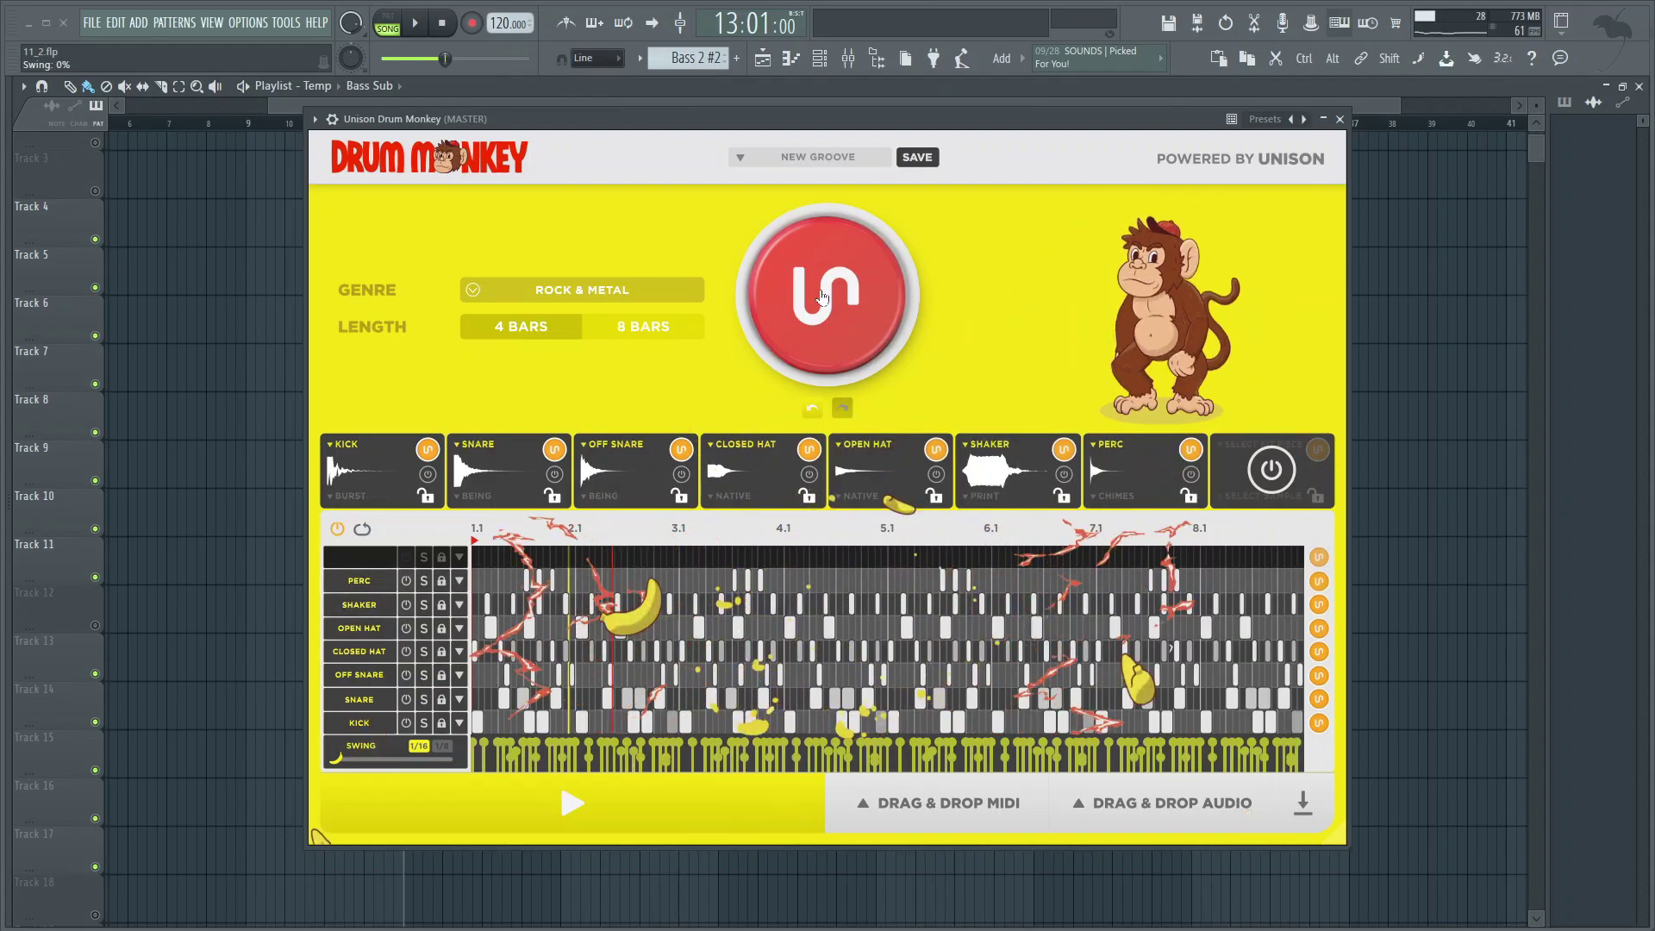
click(602, 810)
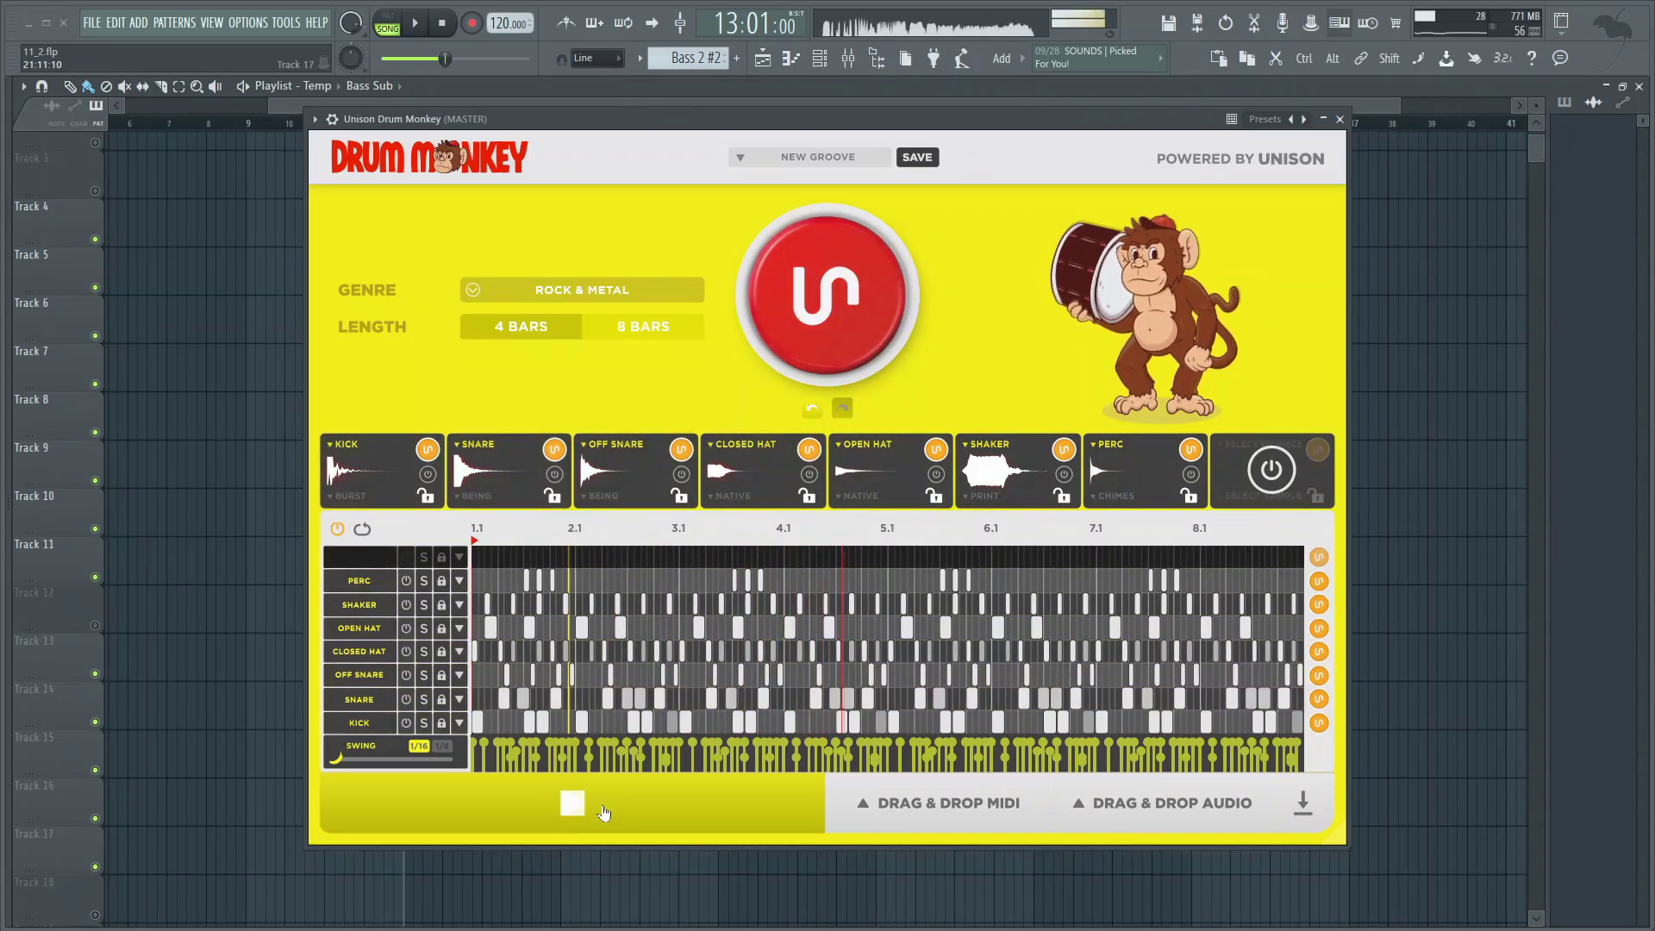
click(573, 803)
Open the kick in the sample editor, solo it and raise its volume to +2.12 dB while auditioning it
click(352, 476)
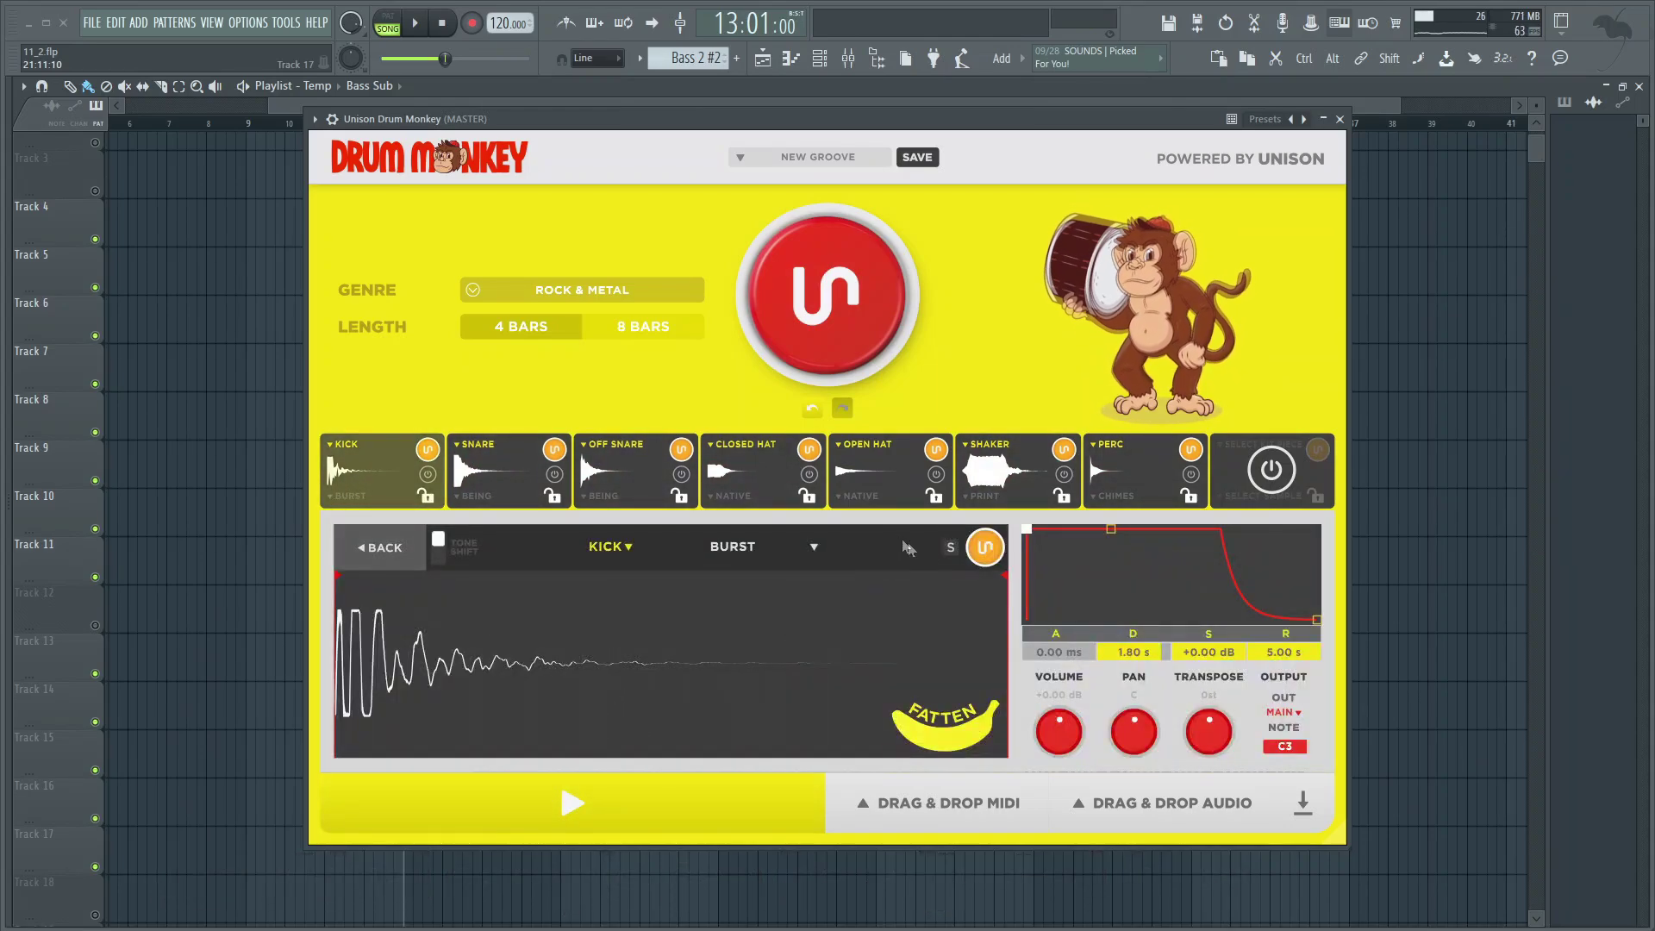
click(618, 819)
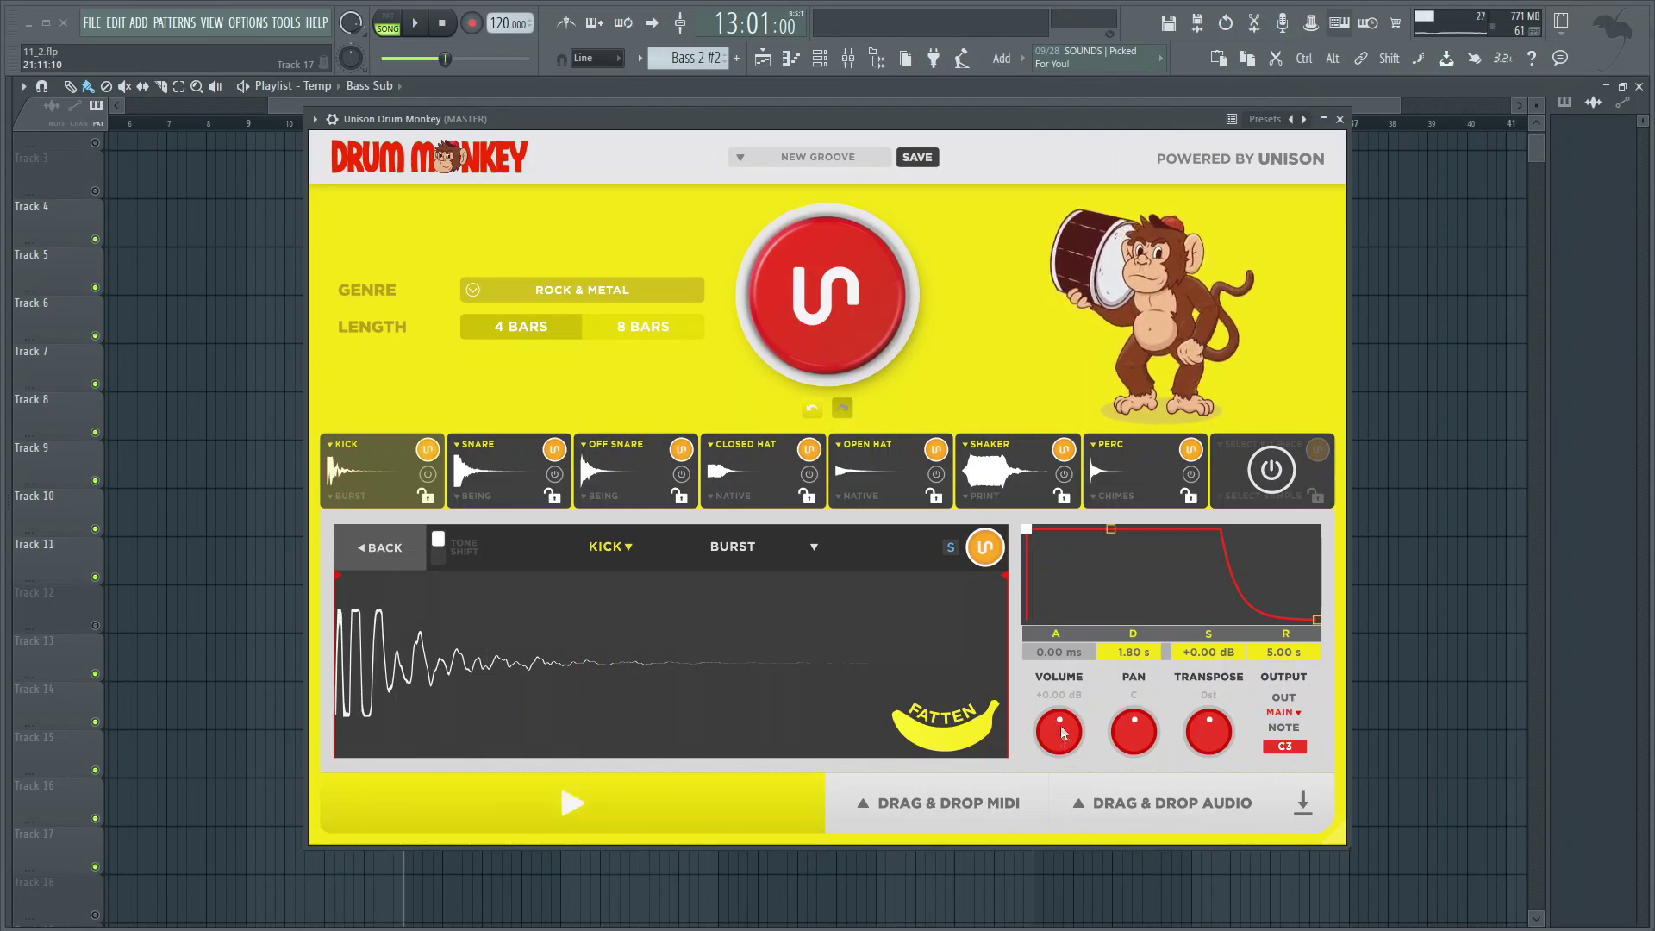
scroll(1074, 711, down, 1)
click(722, 808)
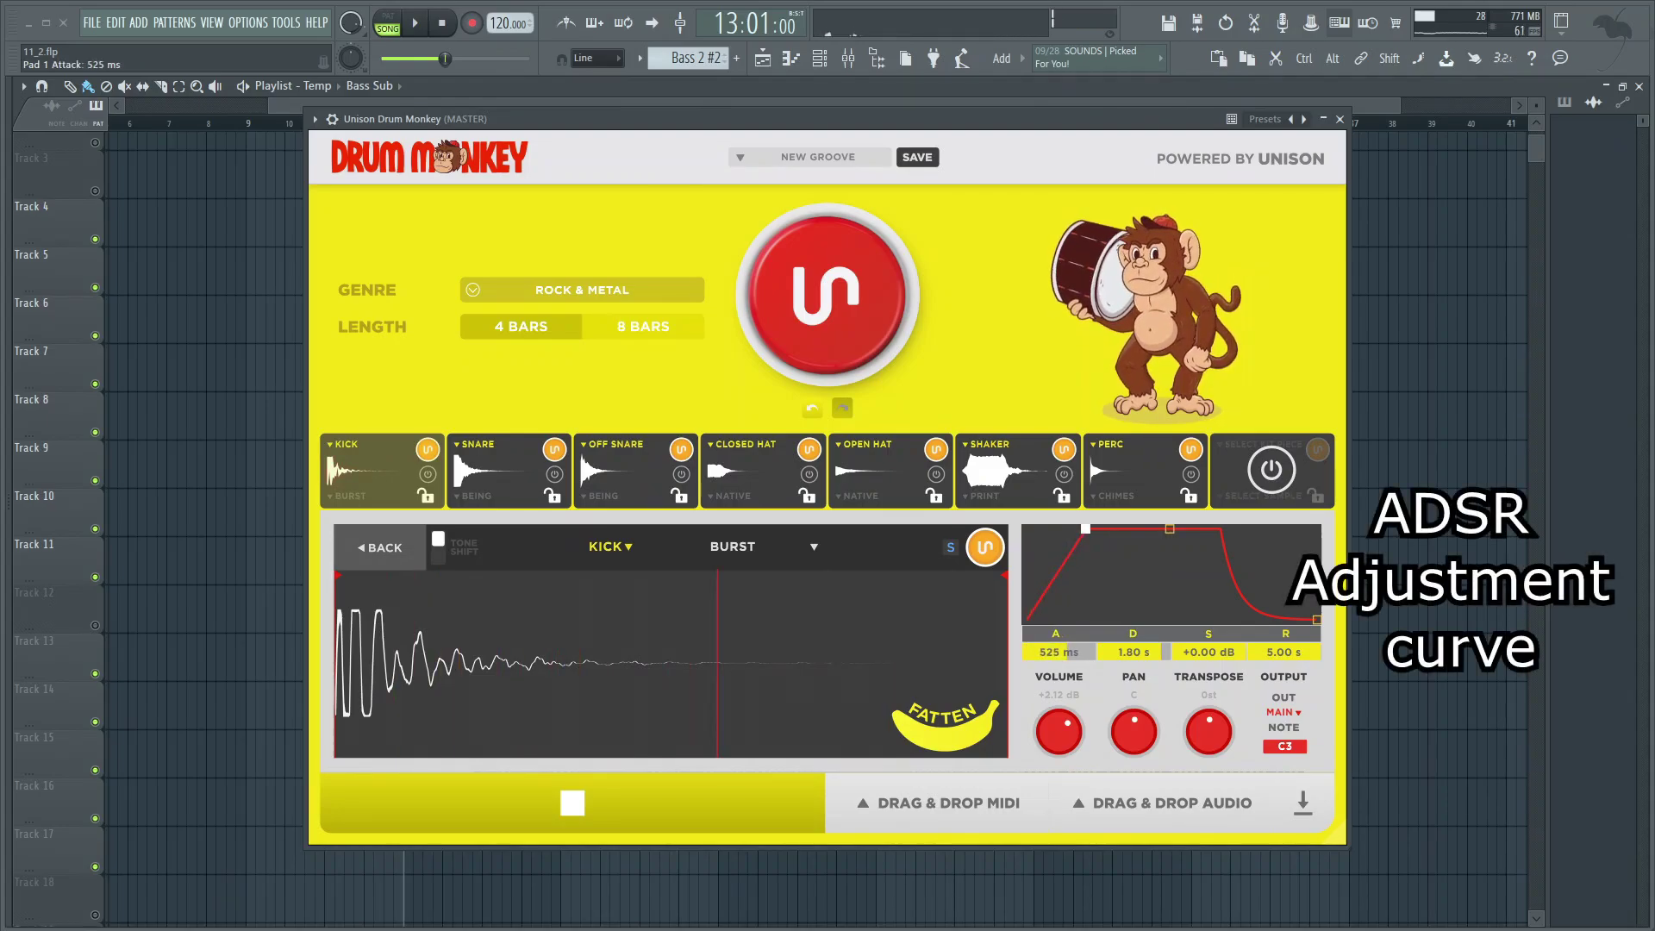
Set the kick envelope's release to 0 ms and its decay to 3.00 s, and play the result
drag(1316, 619, 1221, 619)
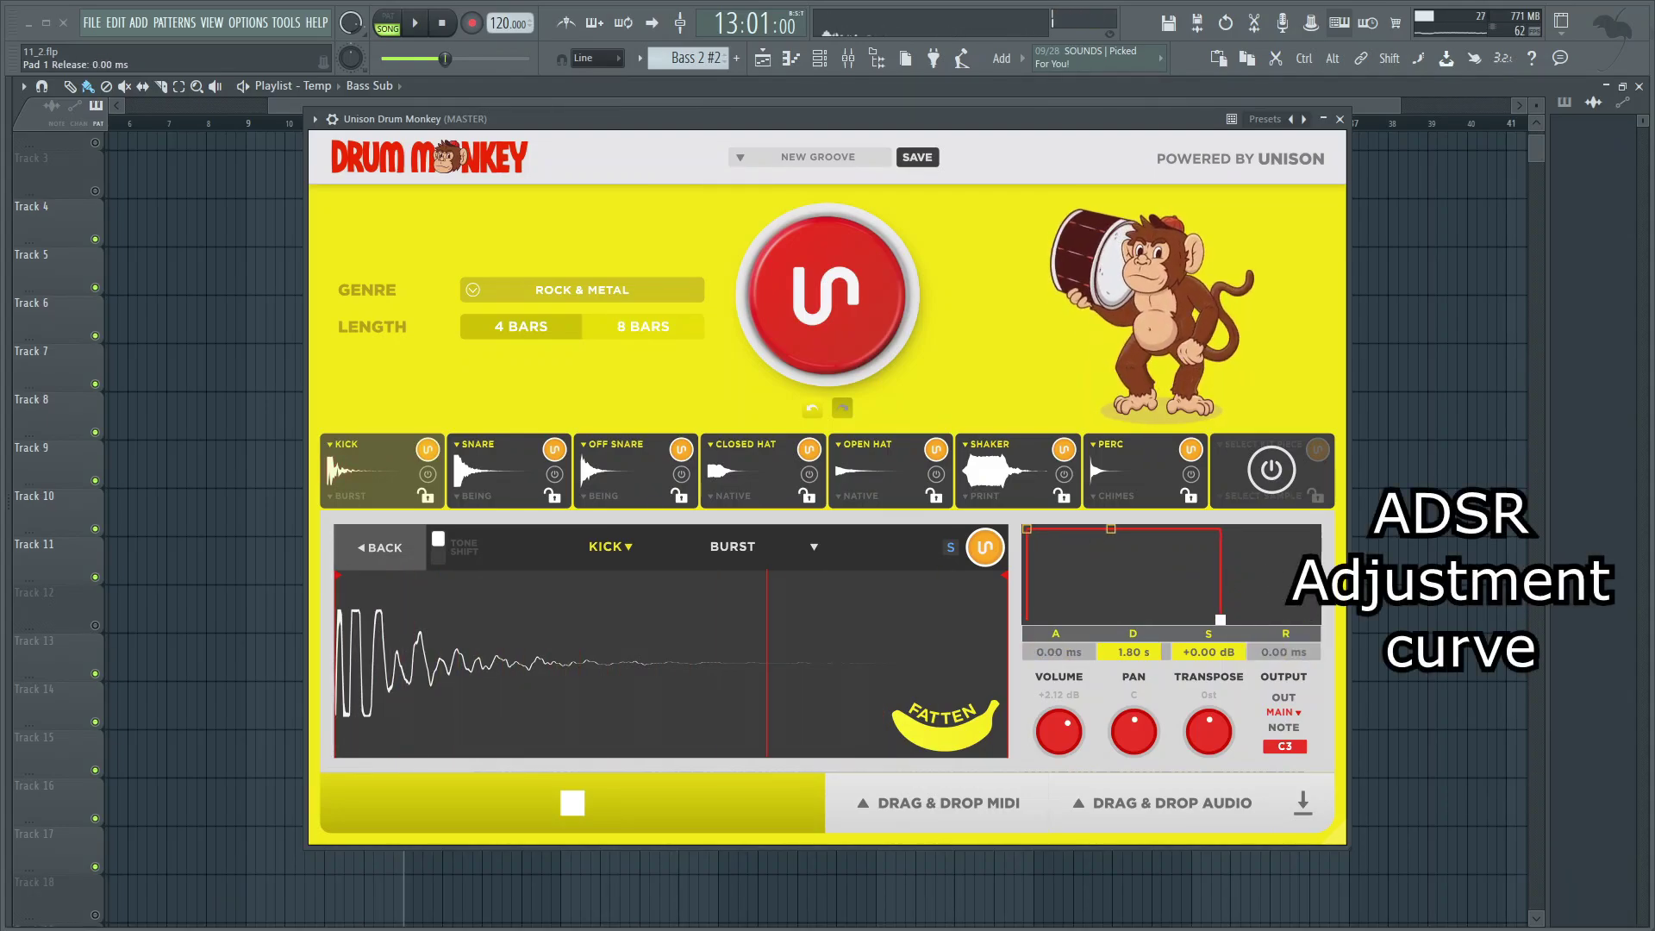
mouse_move(1111, 529)
mouse_down()
mouse_move(1078, 588)
mouse_move(1124, 529)
mouse_up()
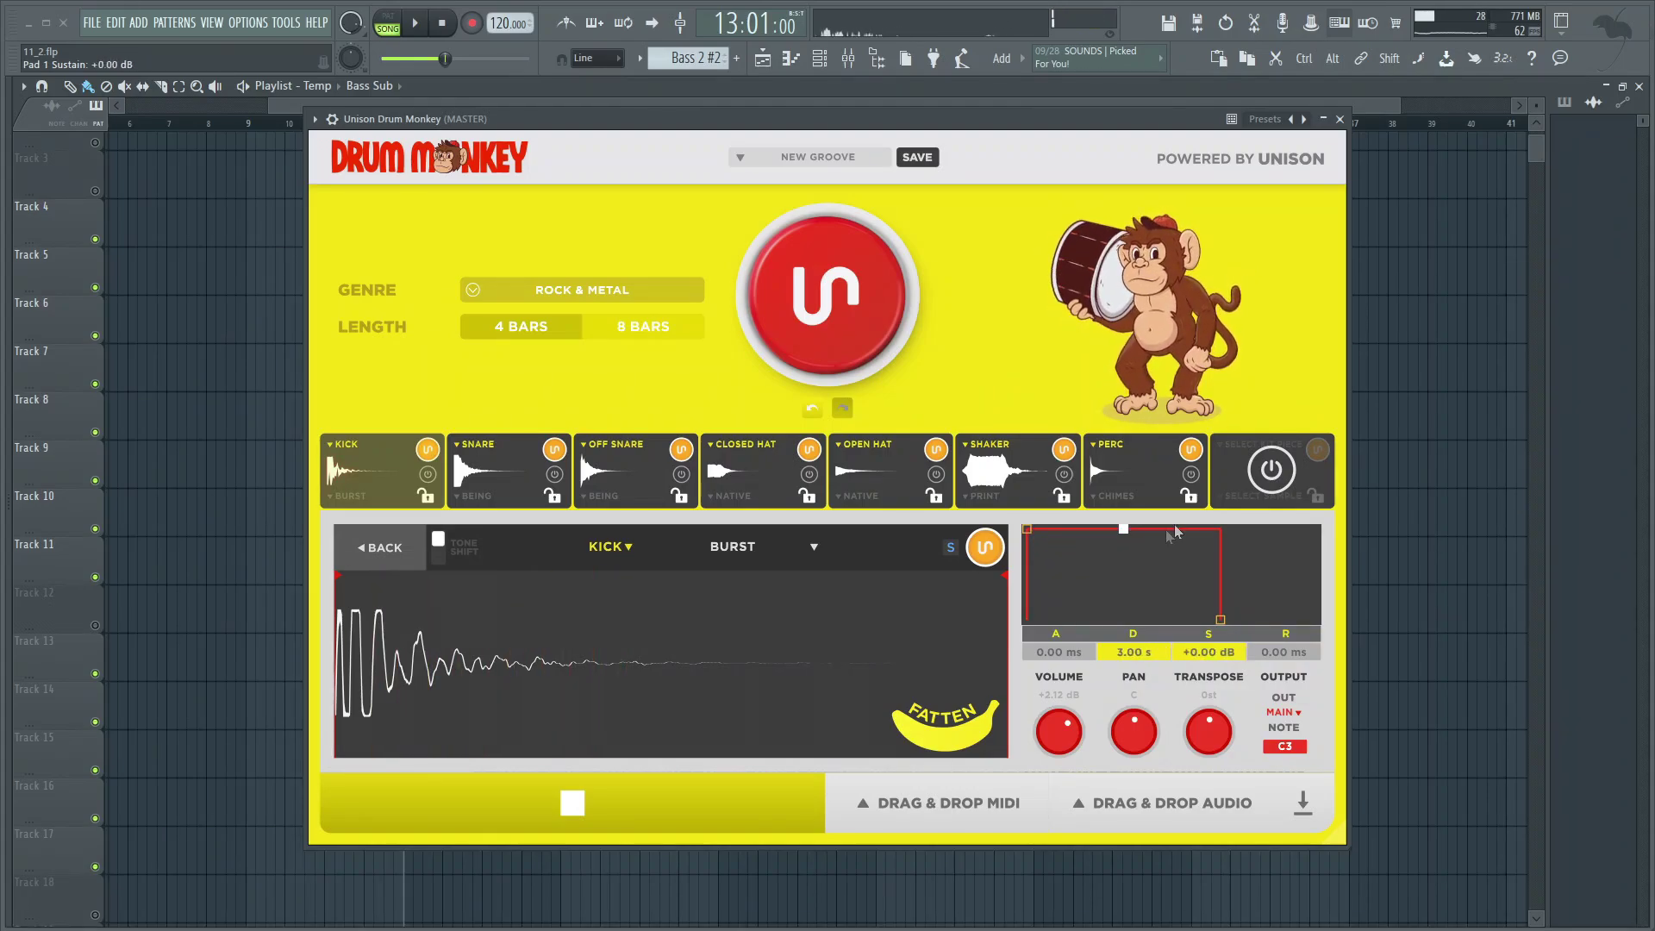
click(694, 805)
click(700, 805)
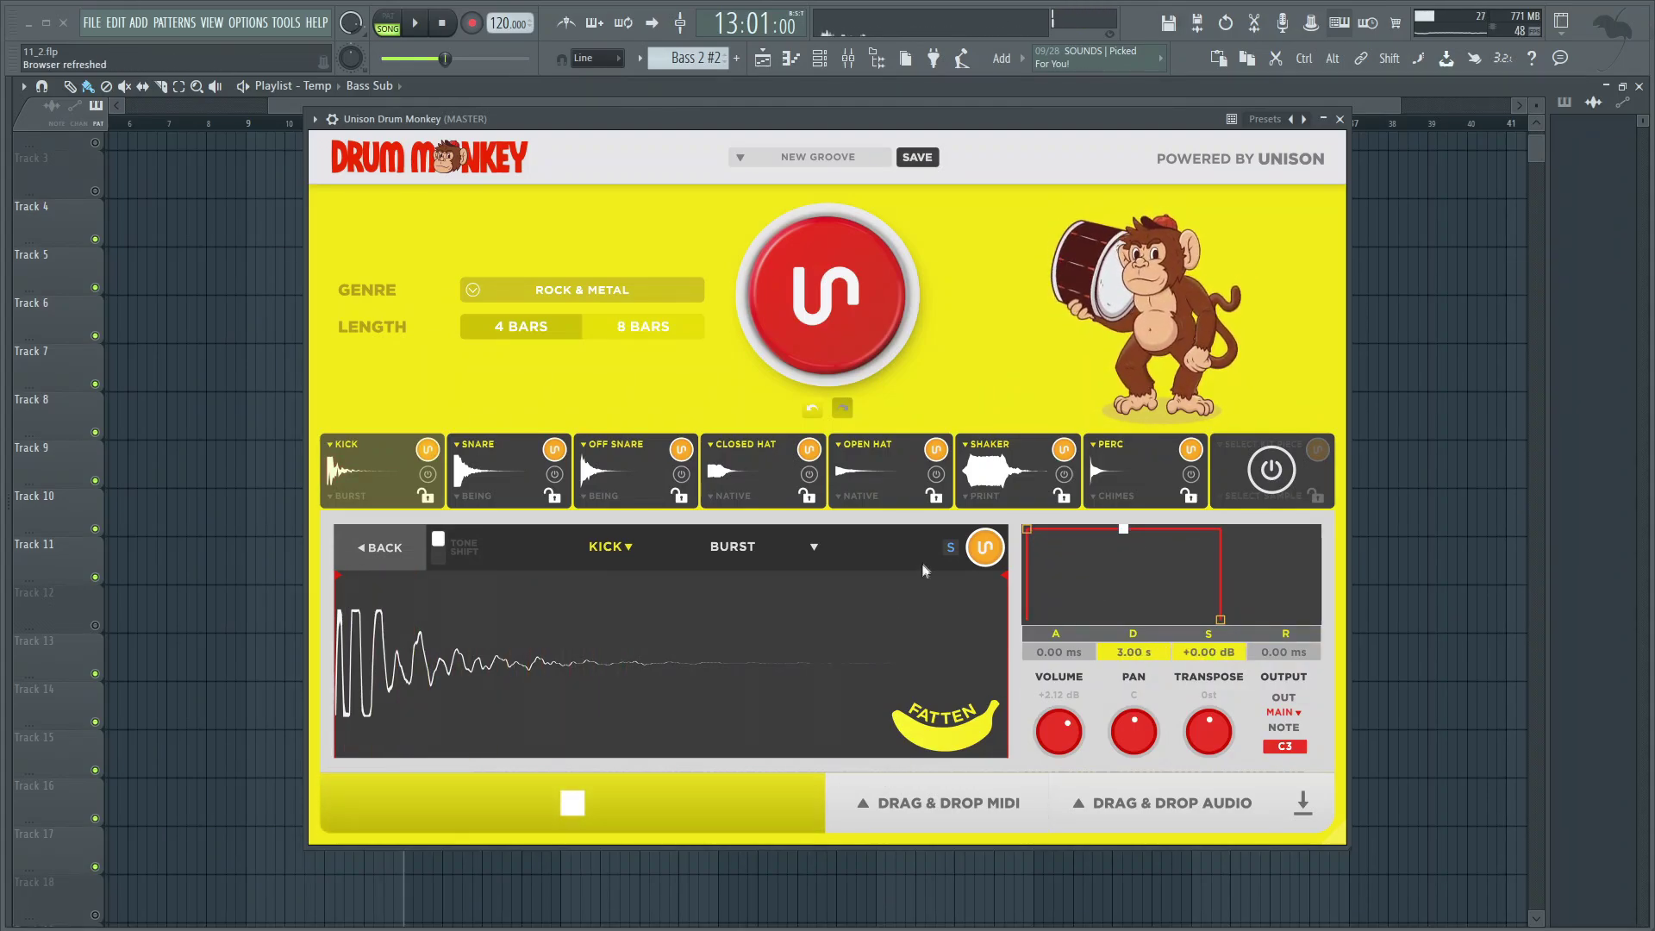
Randomize the kick sample repeatedly and toggle the loop playback to hear the replacement
click(986, 548)
click(985, 549)
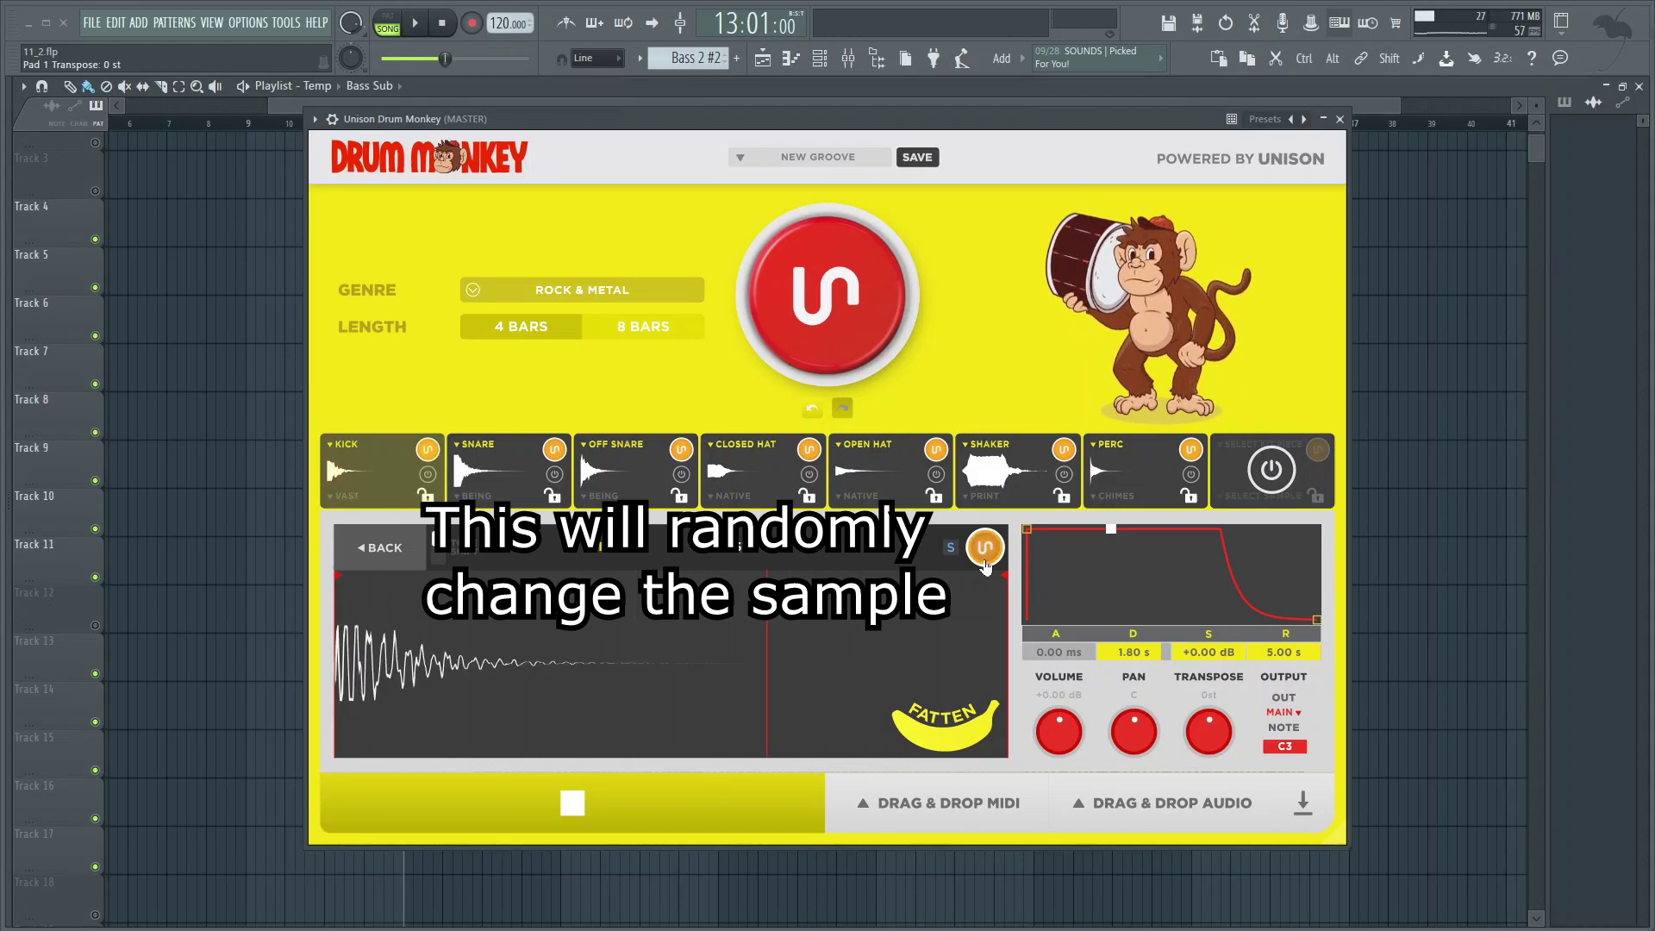
click(620, 797)
Browse the kick samples, filter them by the Rock & Metal genre and pick the Substance sample
click(772, 555)
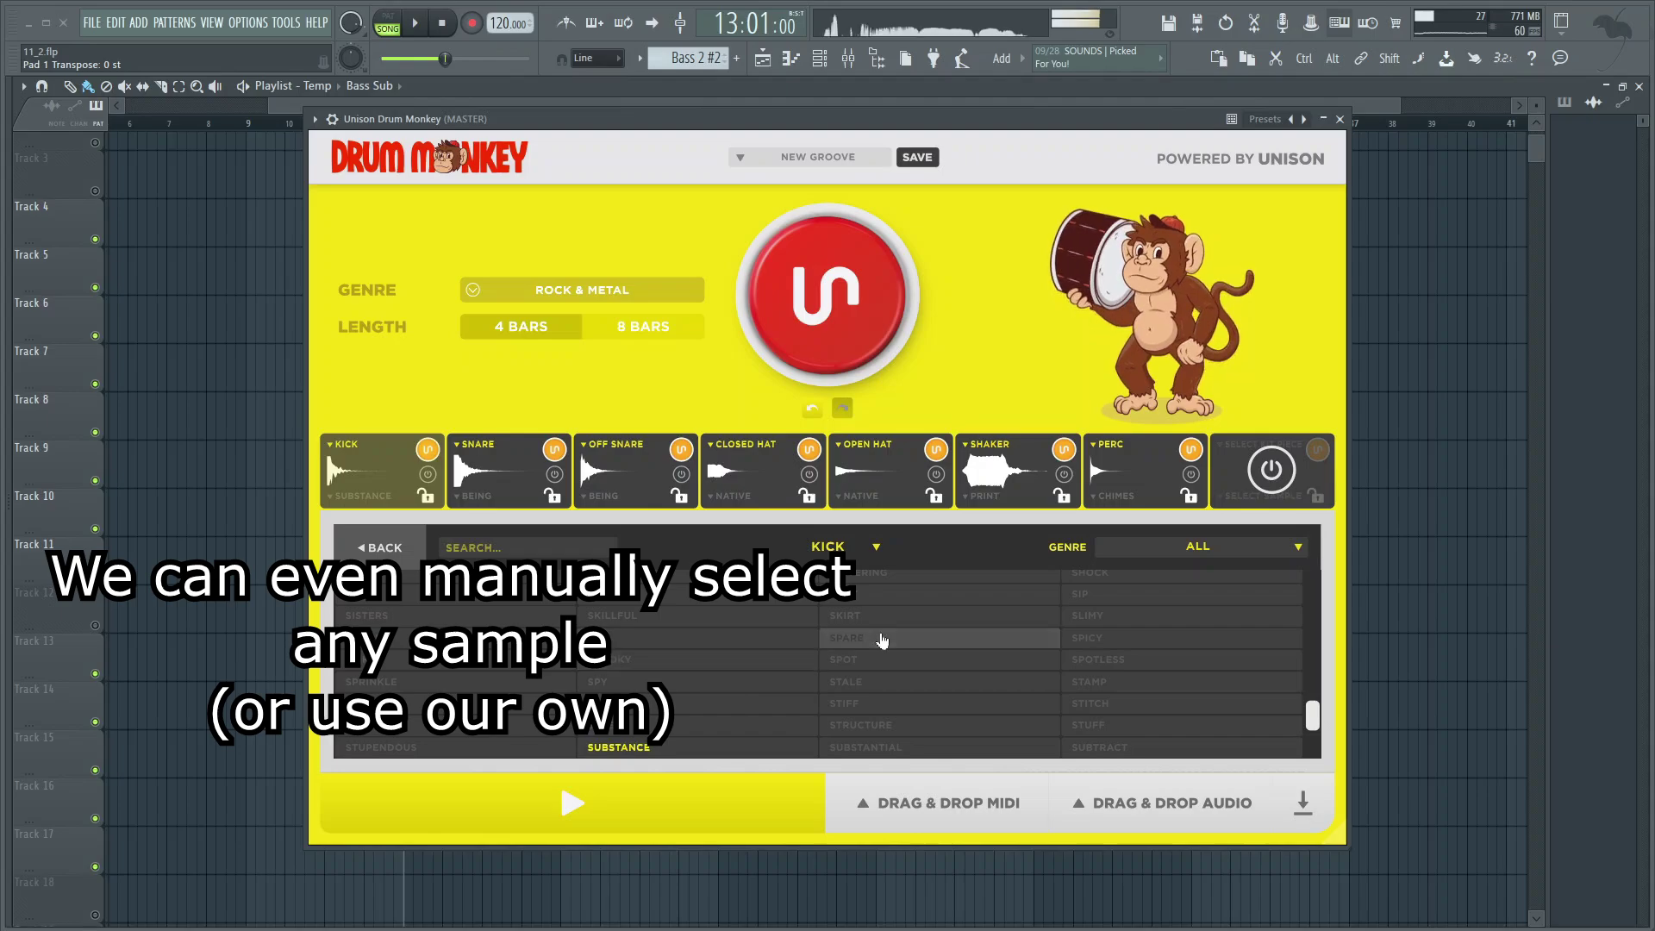
click(1198, 548)
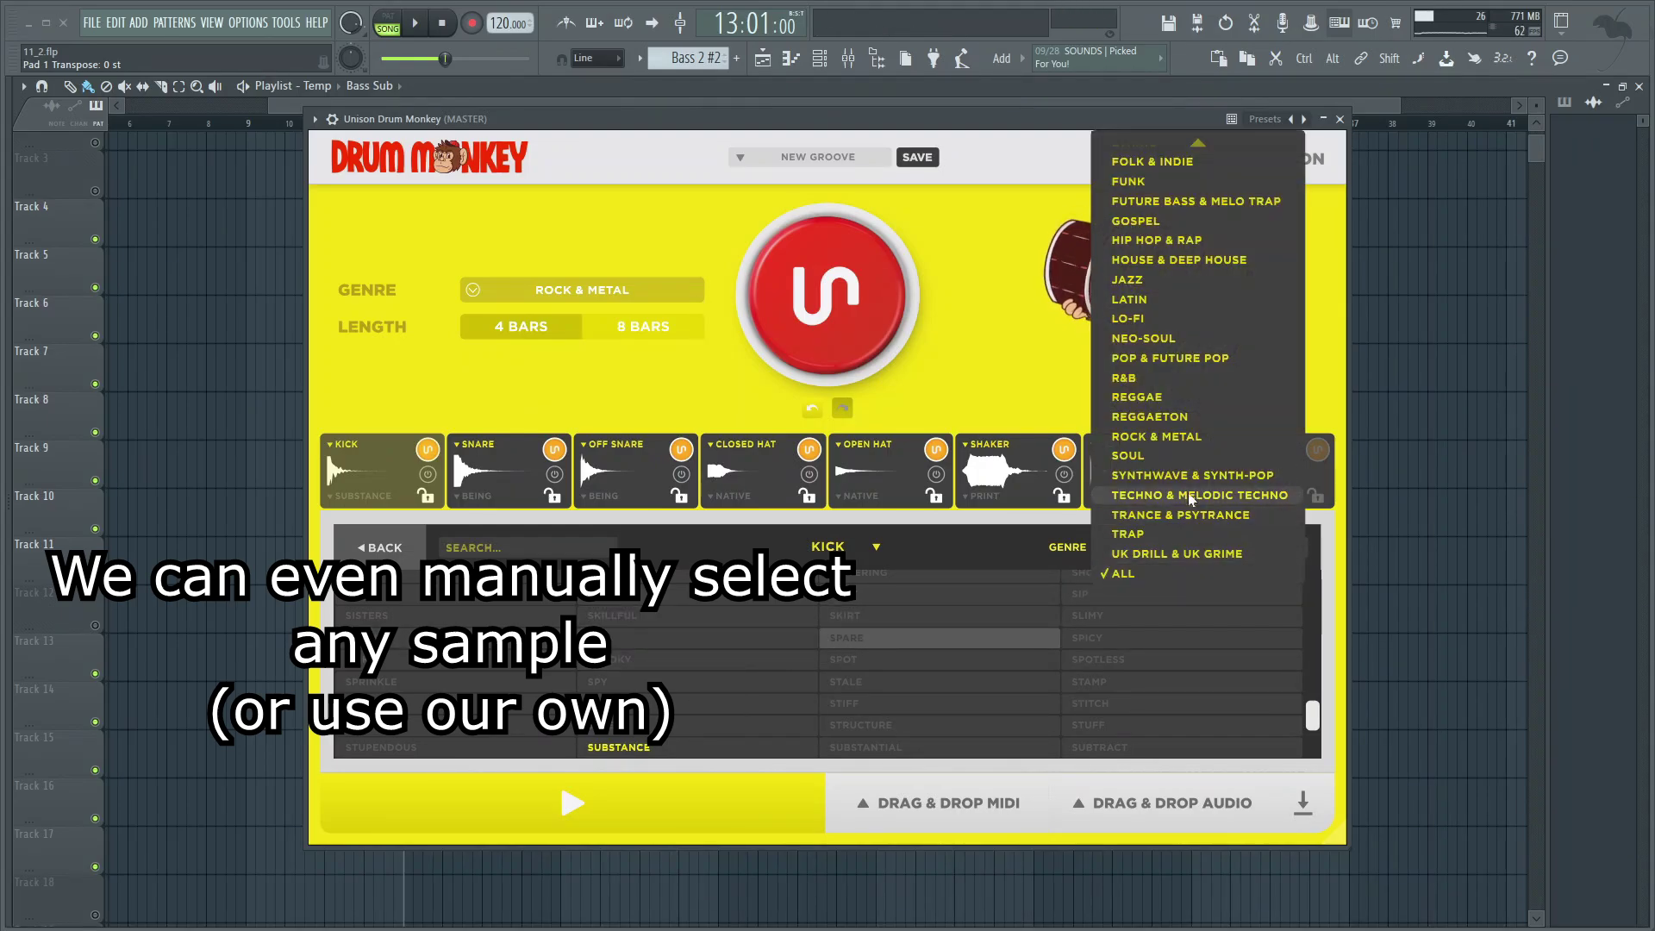
click(1166, 436)
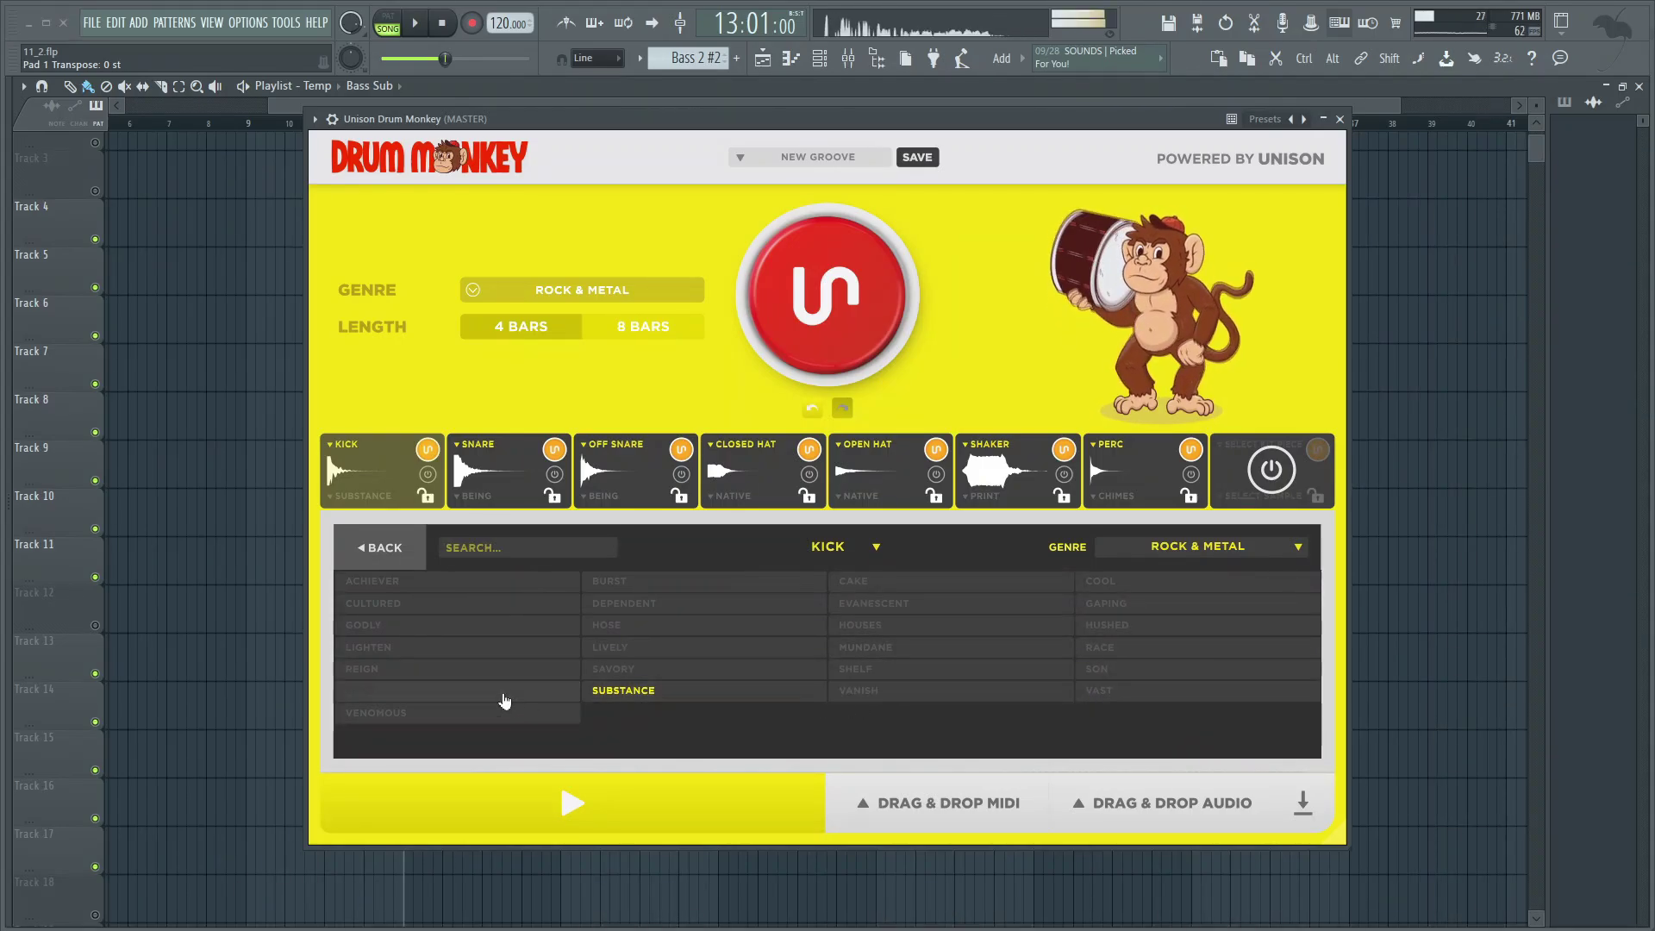
click(608, 694)
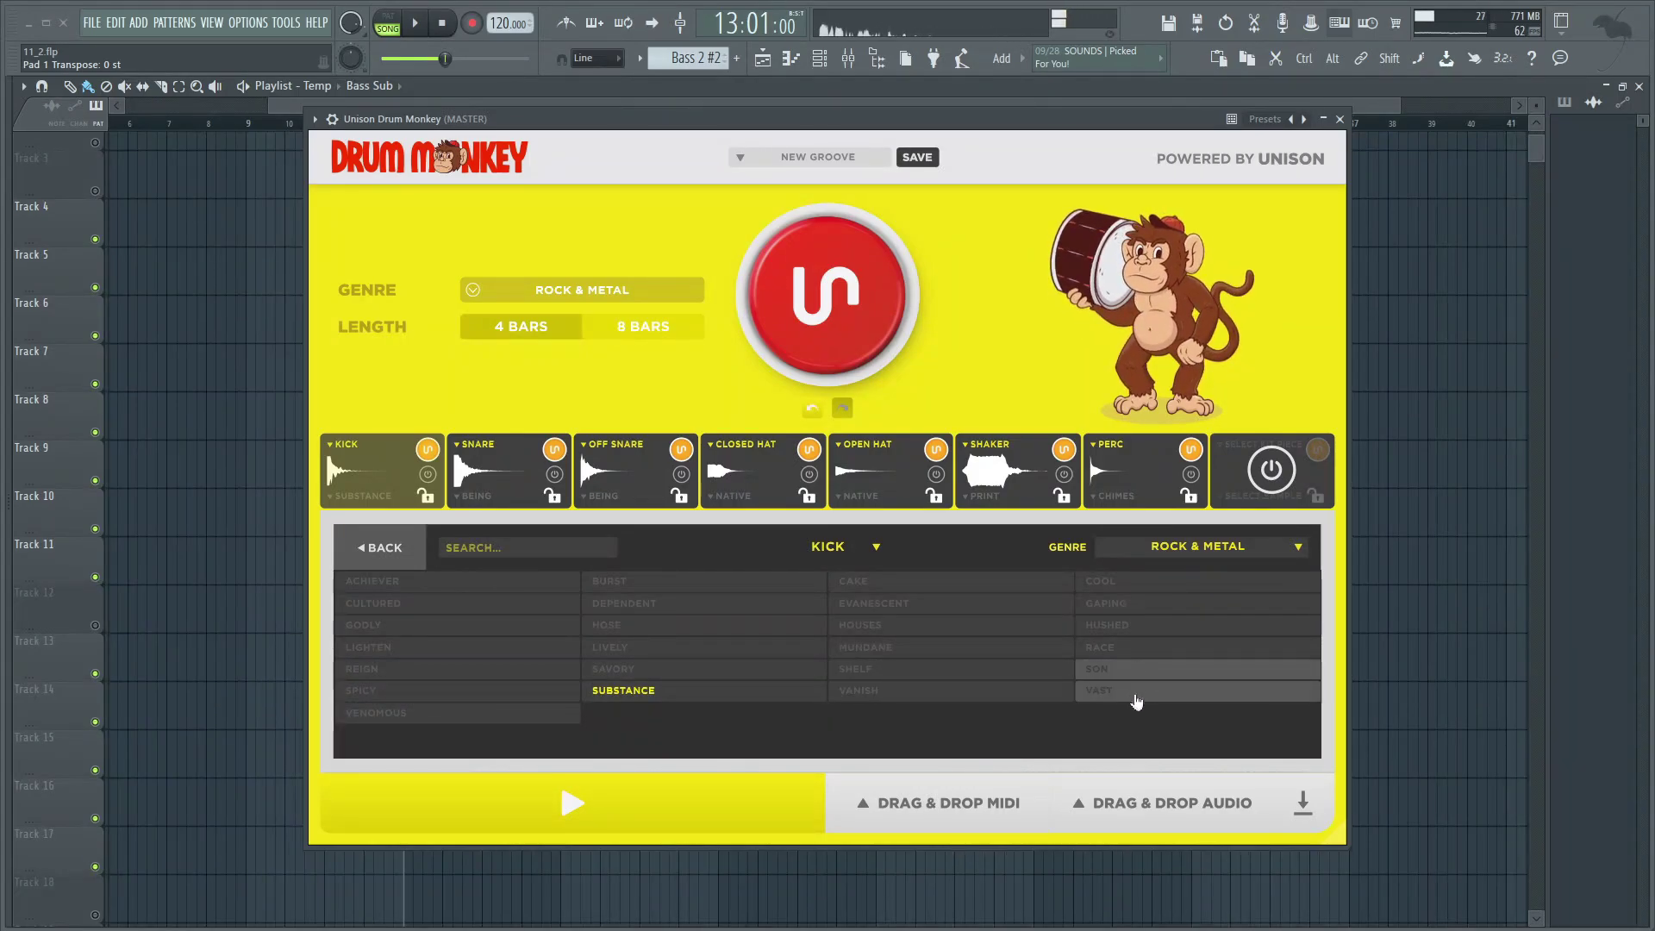
click(716, 690)
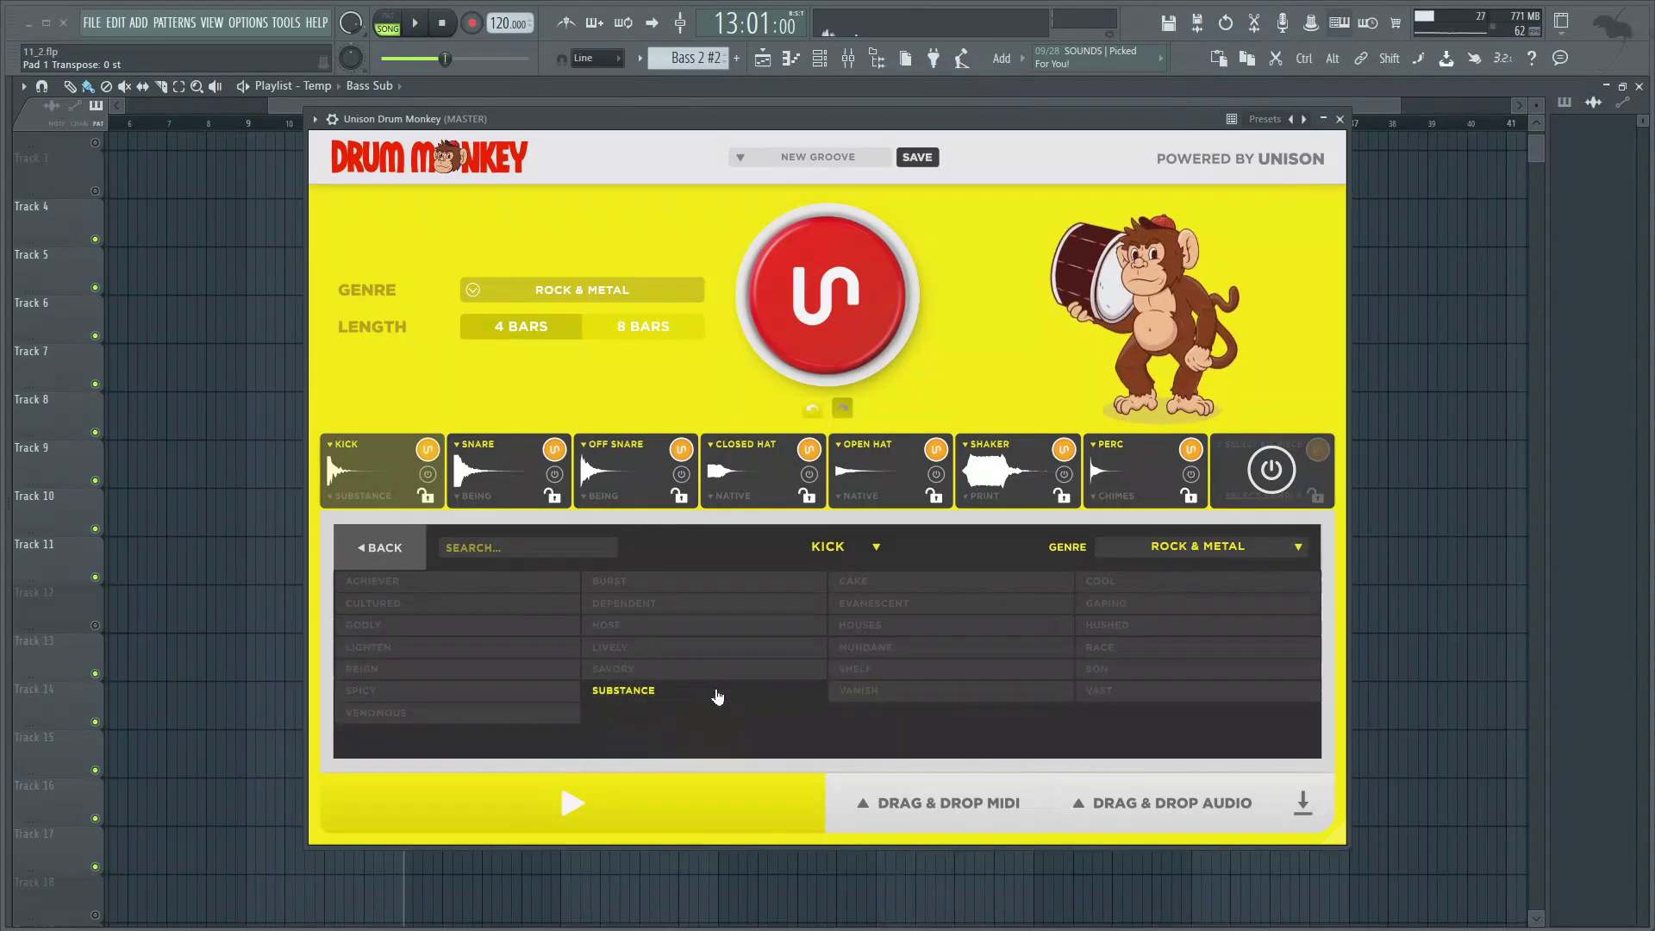
Lock the kick's Substance sample and return from the sample editor to the pattern grid
click(380, 552)
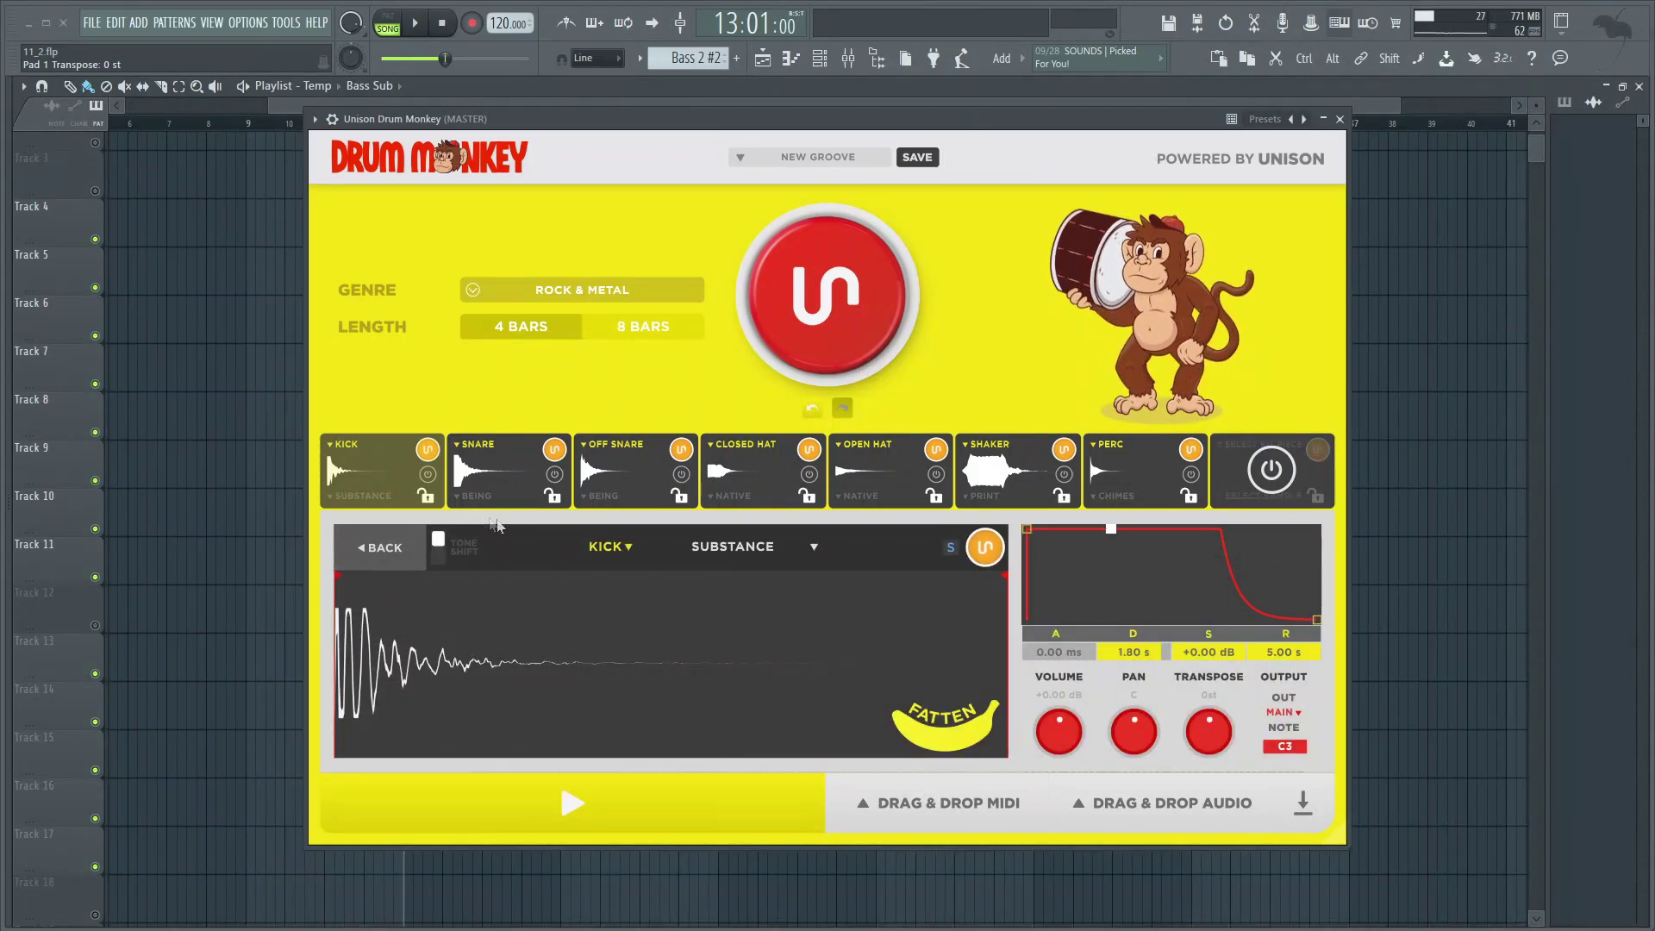
click(424, 498)
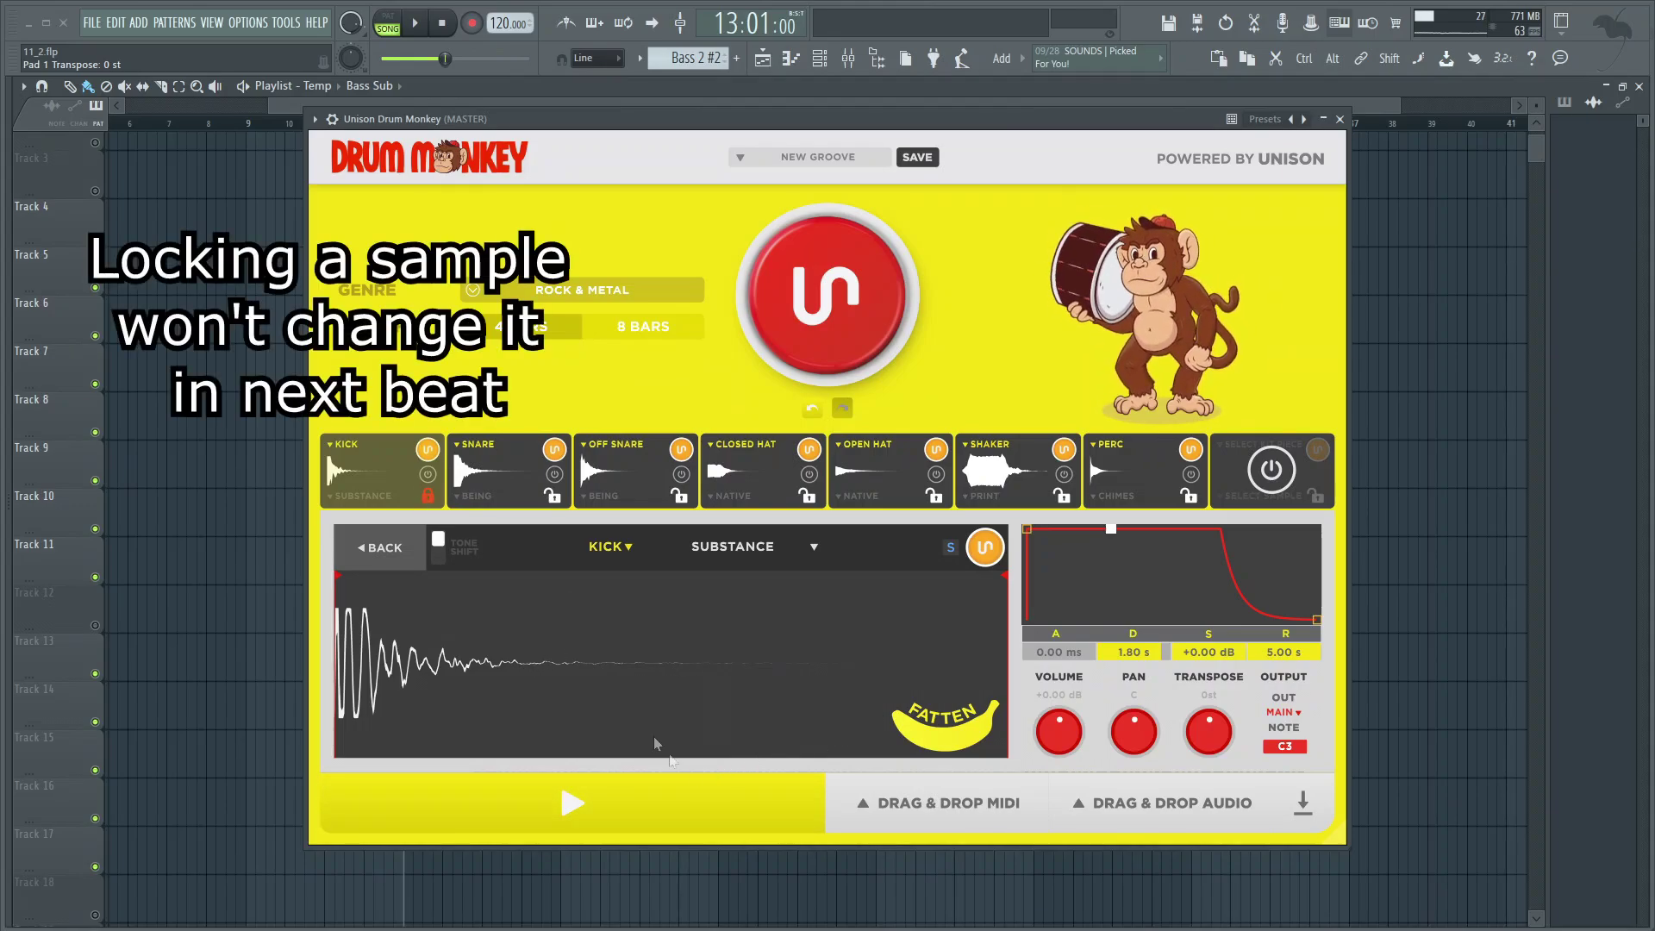
click(380, 547)
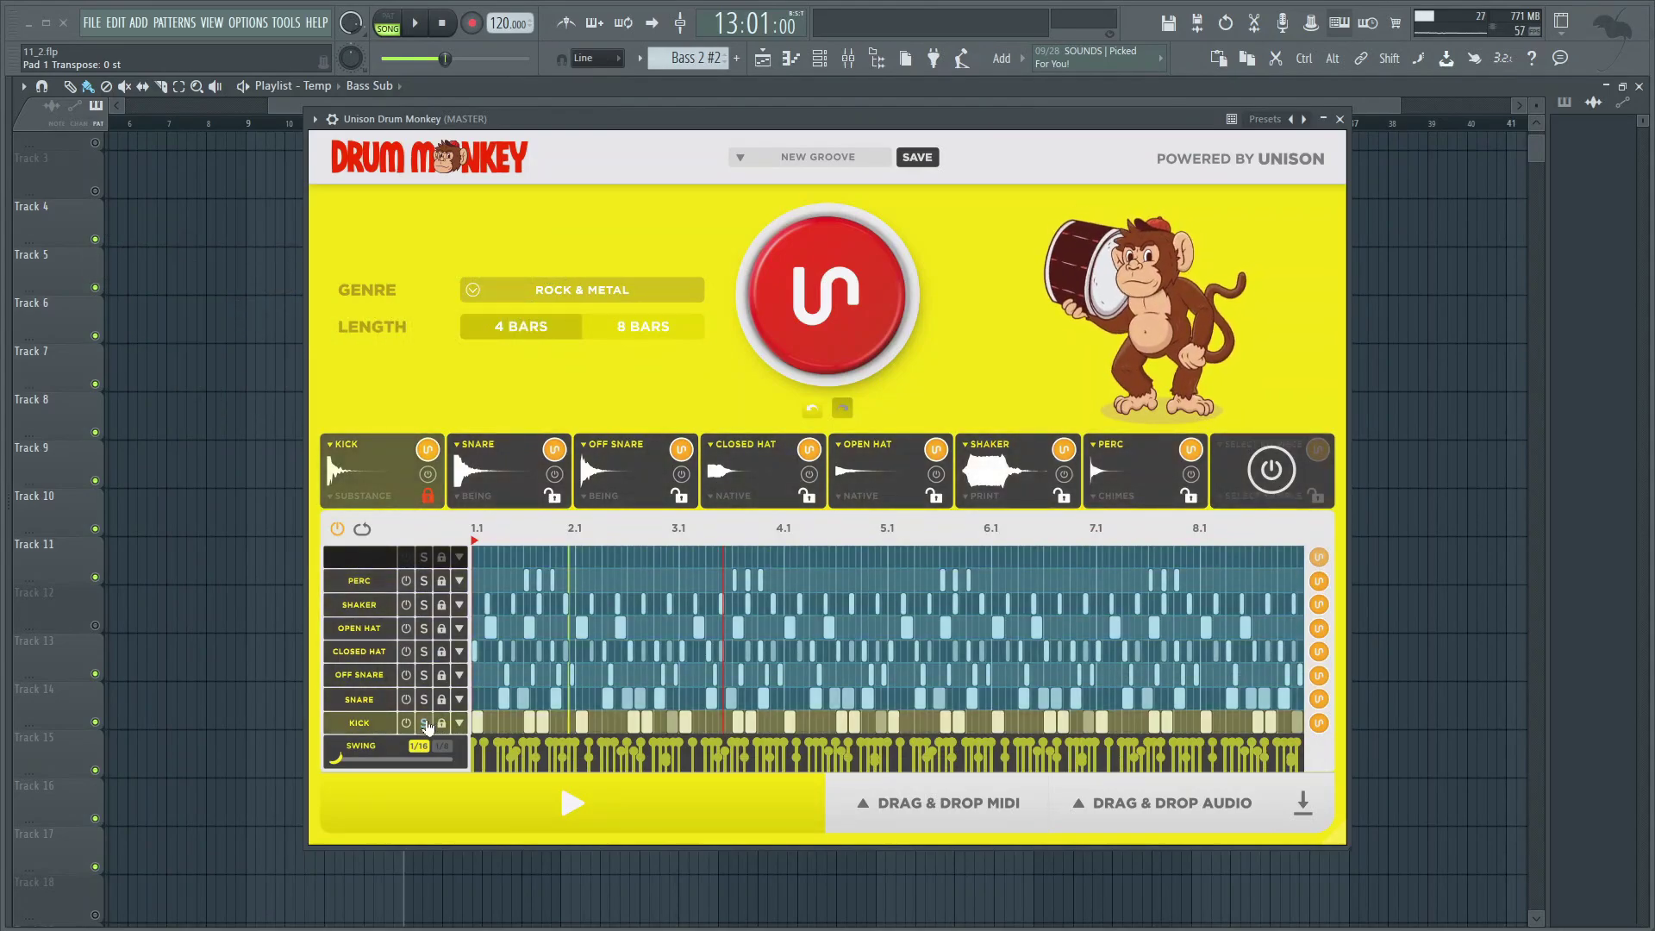
Play the drum loop, solo the snare row and stop playback
click(536, 794)
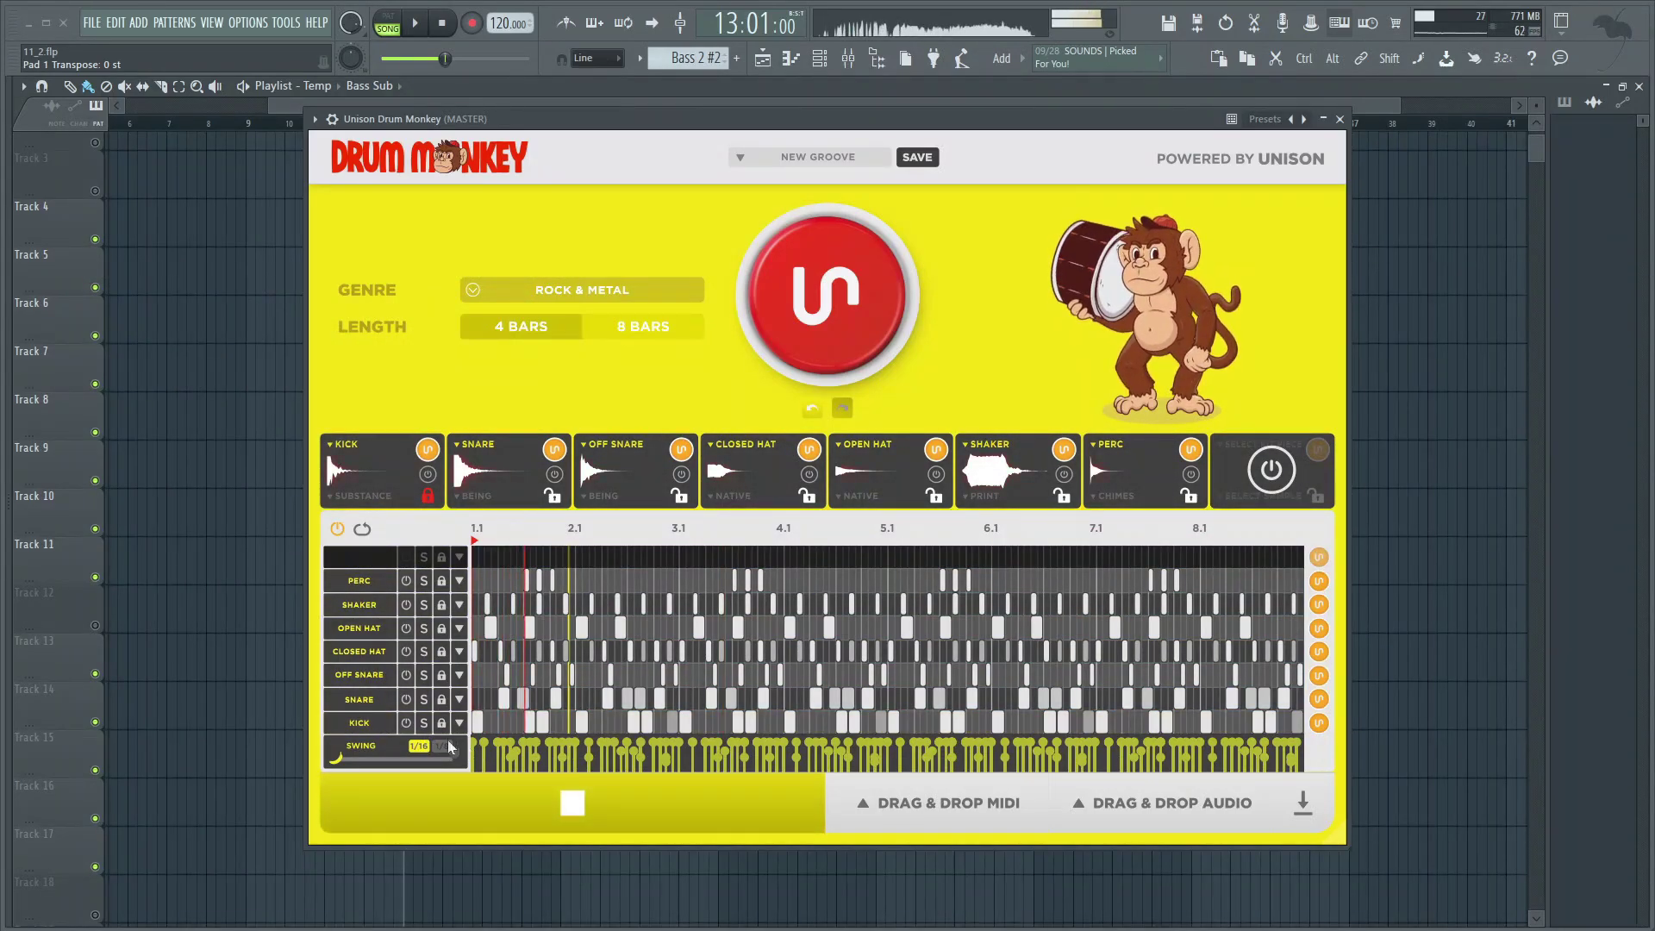
click(422, 700)
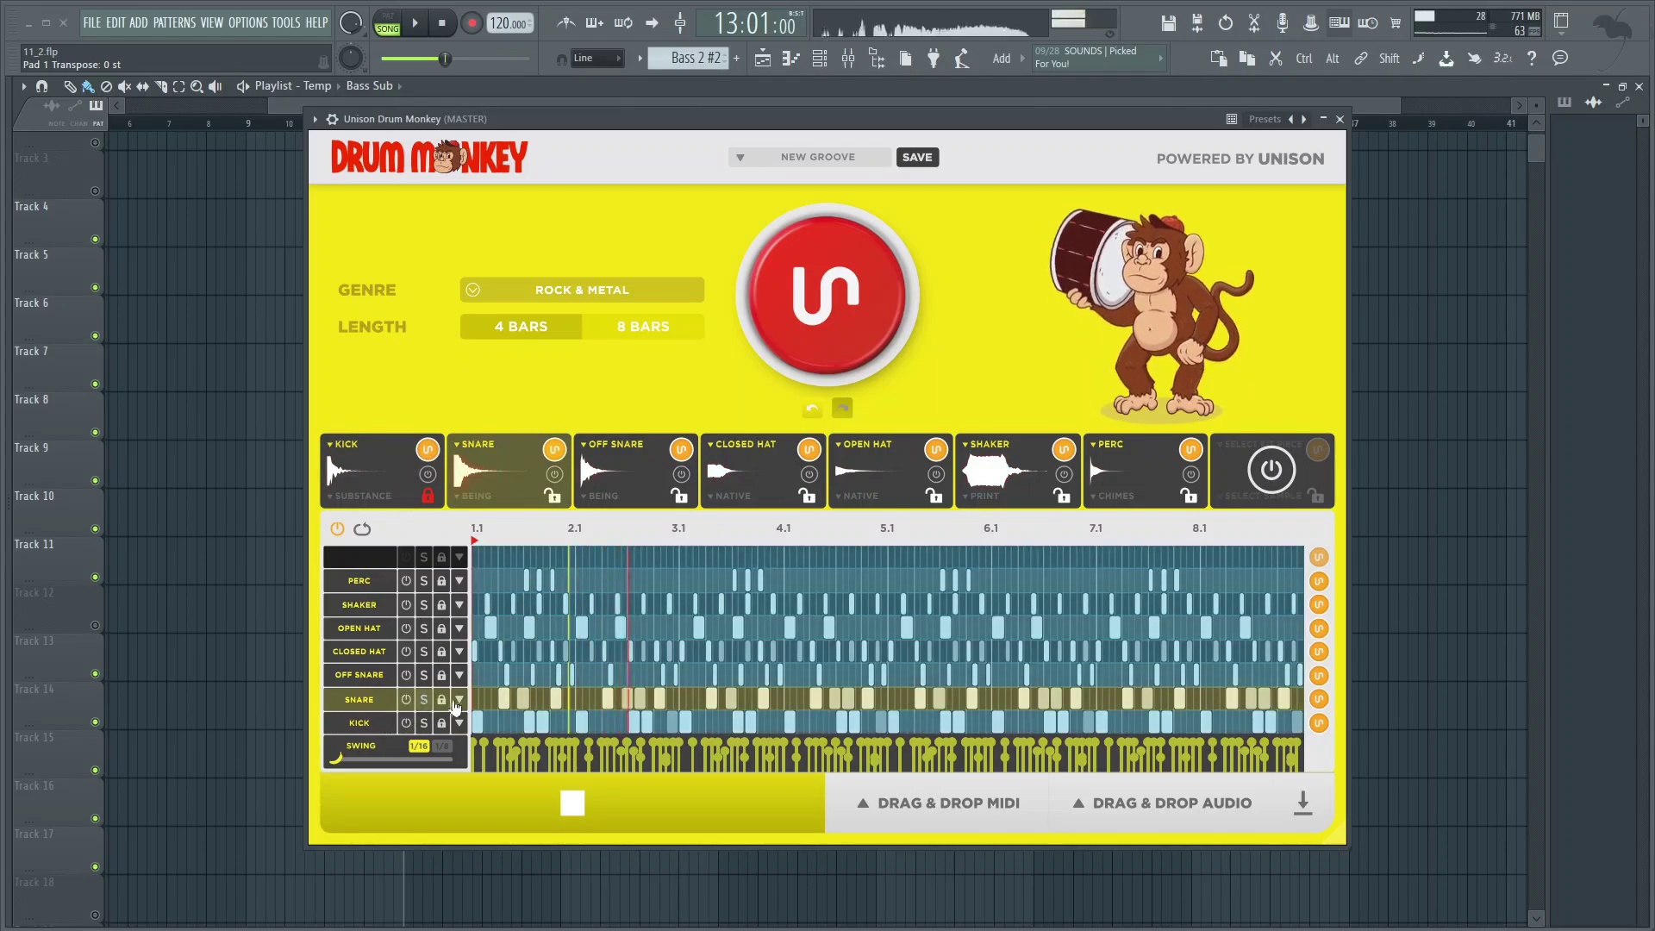
key(space)
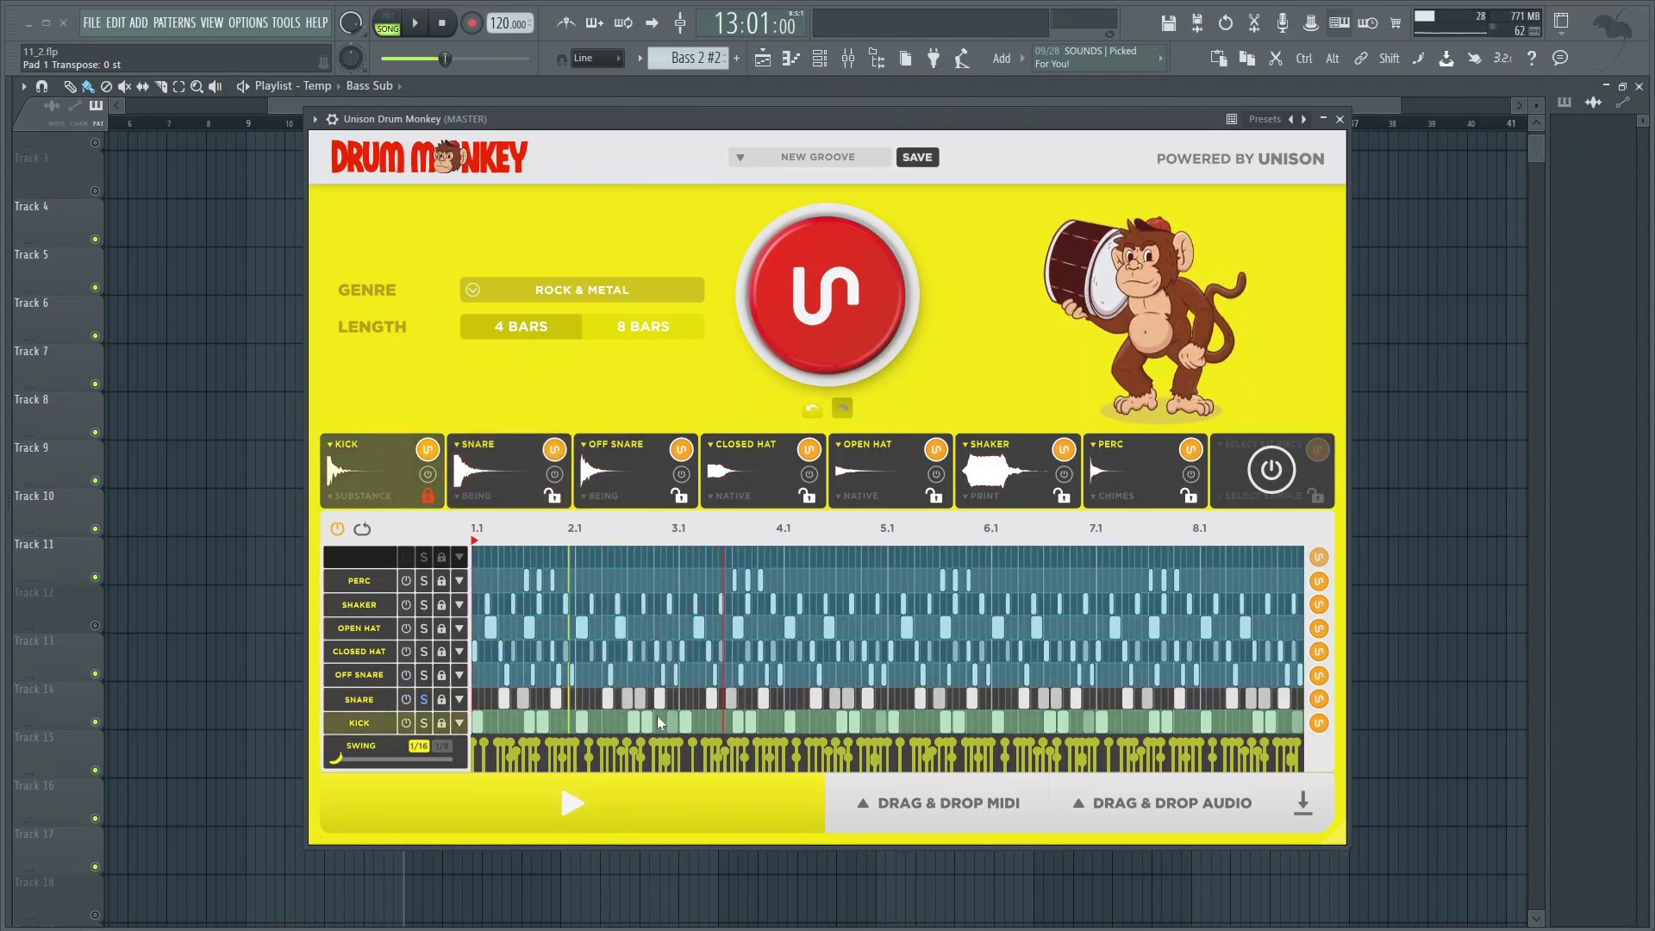
Try a long snare note around the start of bar 3 and audition the edited snare pattern
click(669, 700)
click(692, 700)
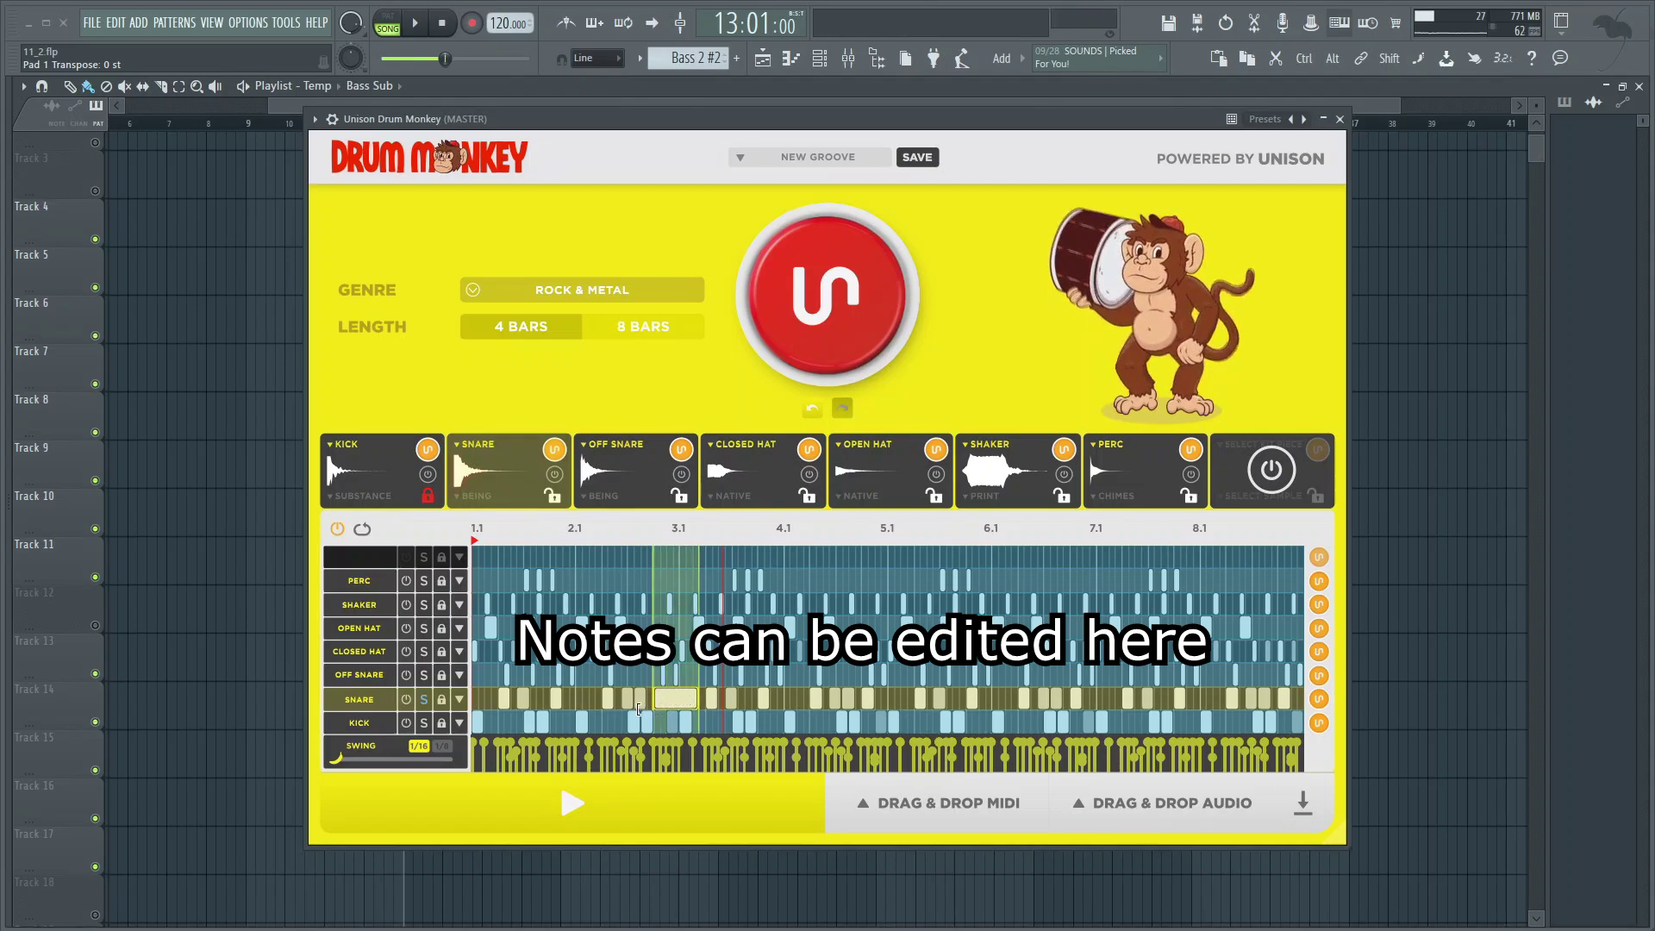
click(528, 807)
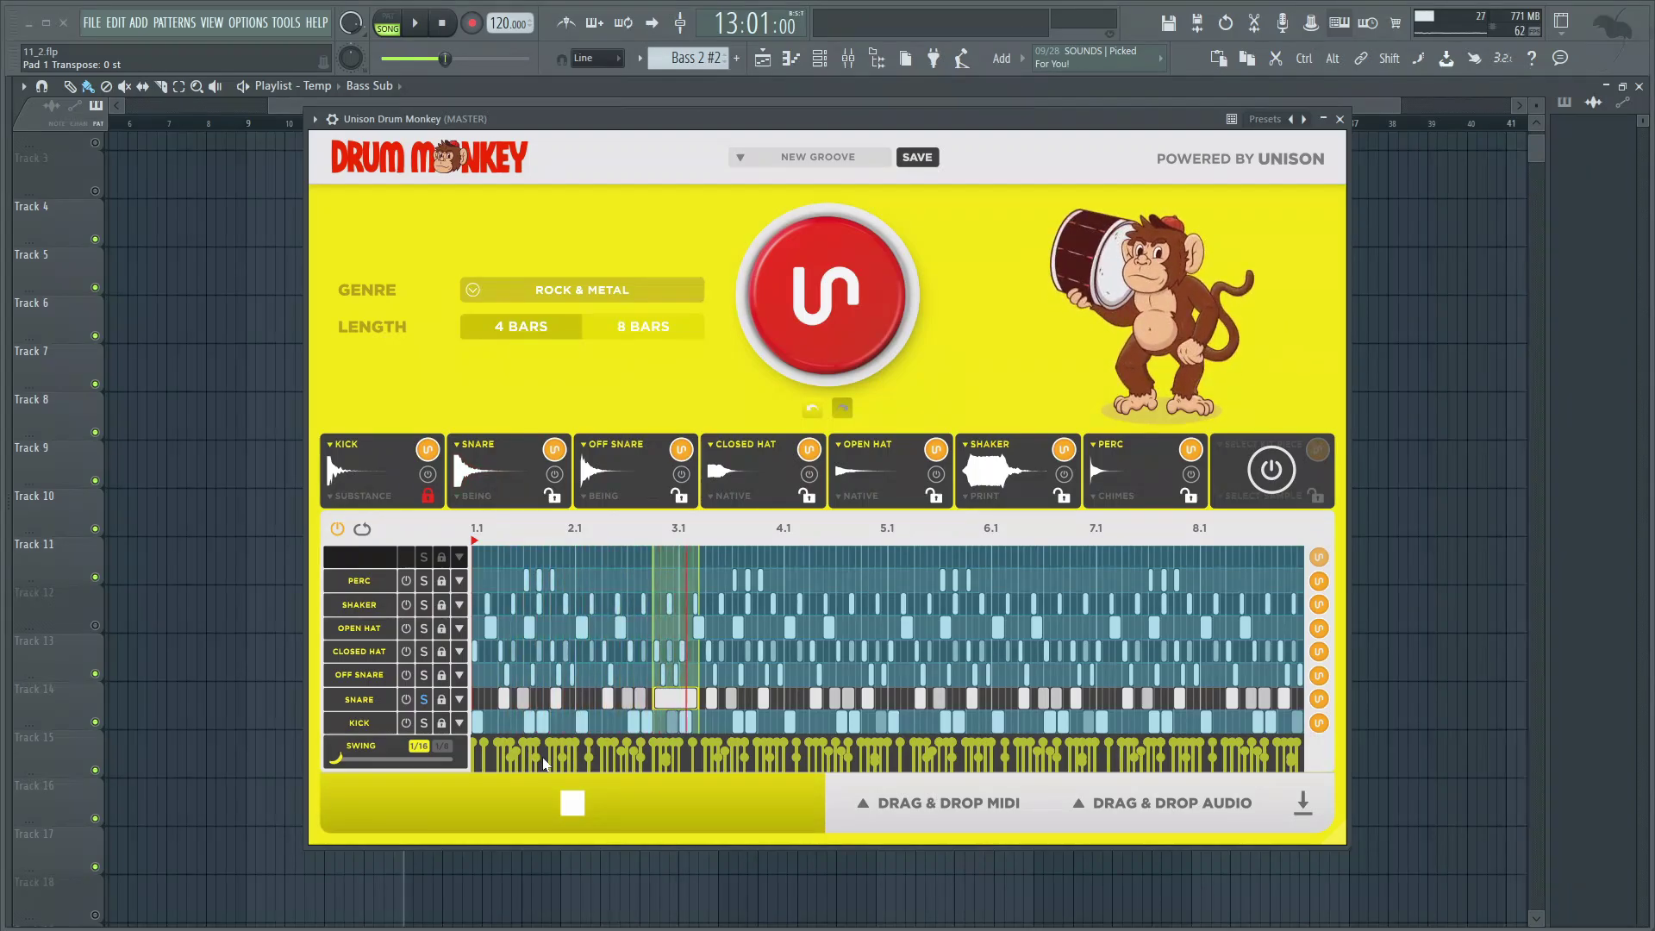
click(571, 800)
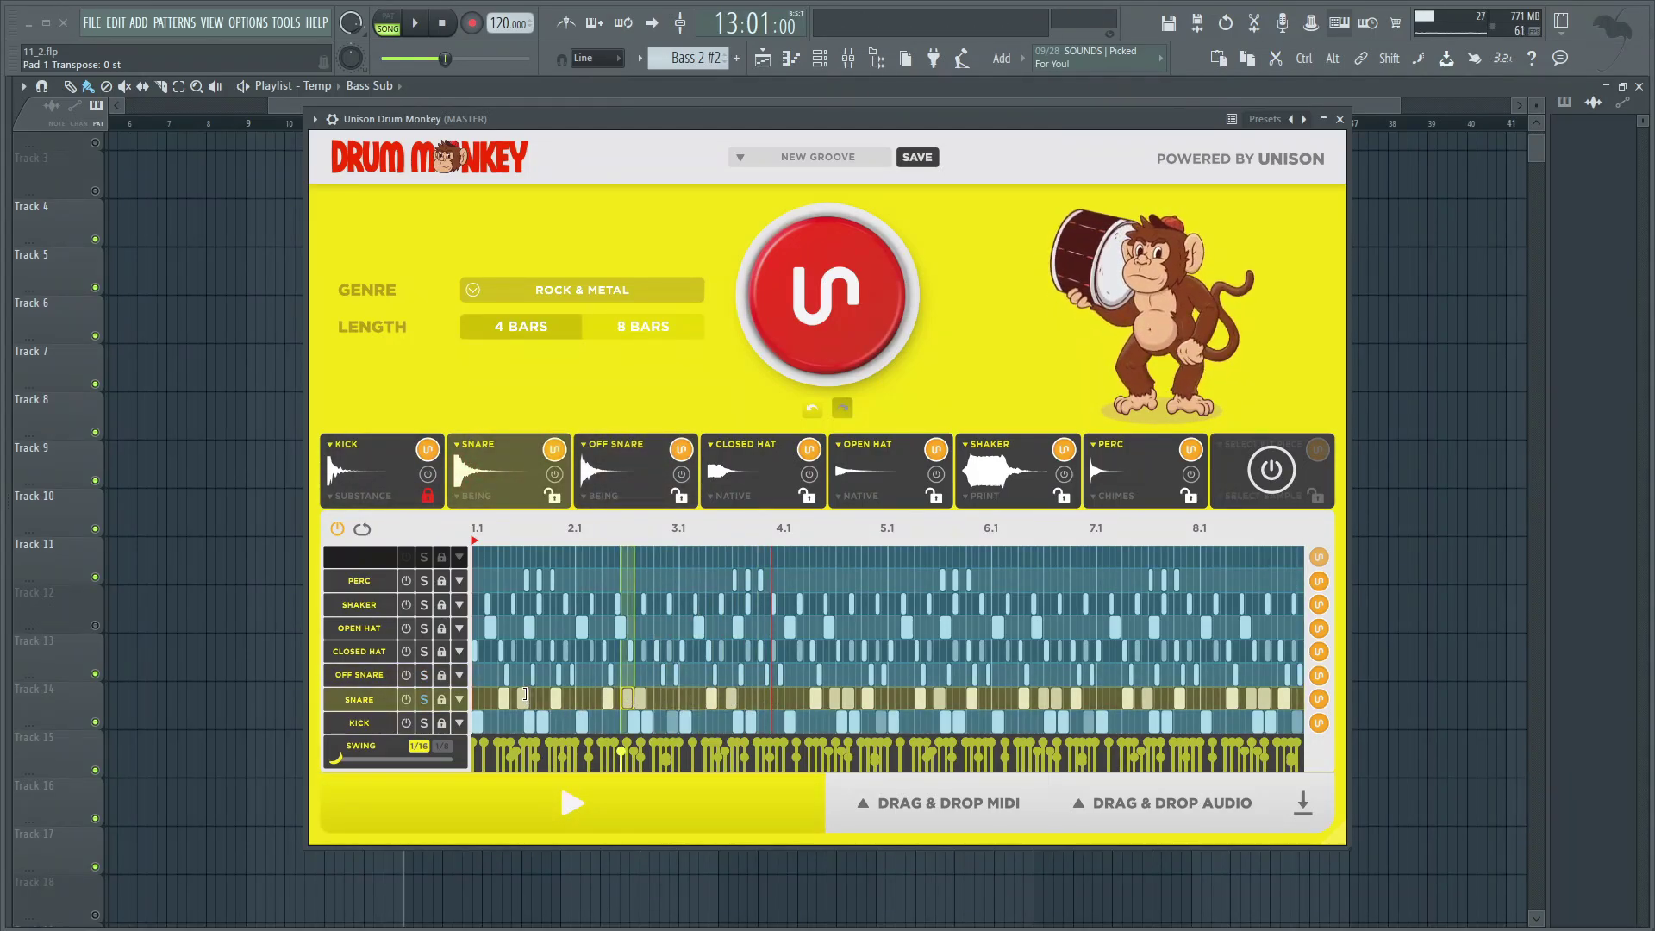
click(529, 785)
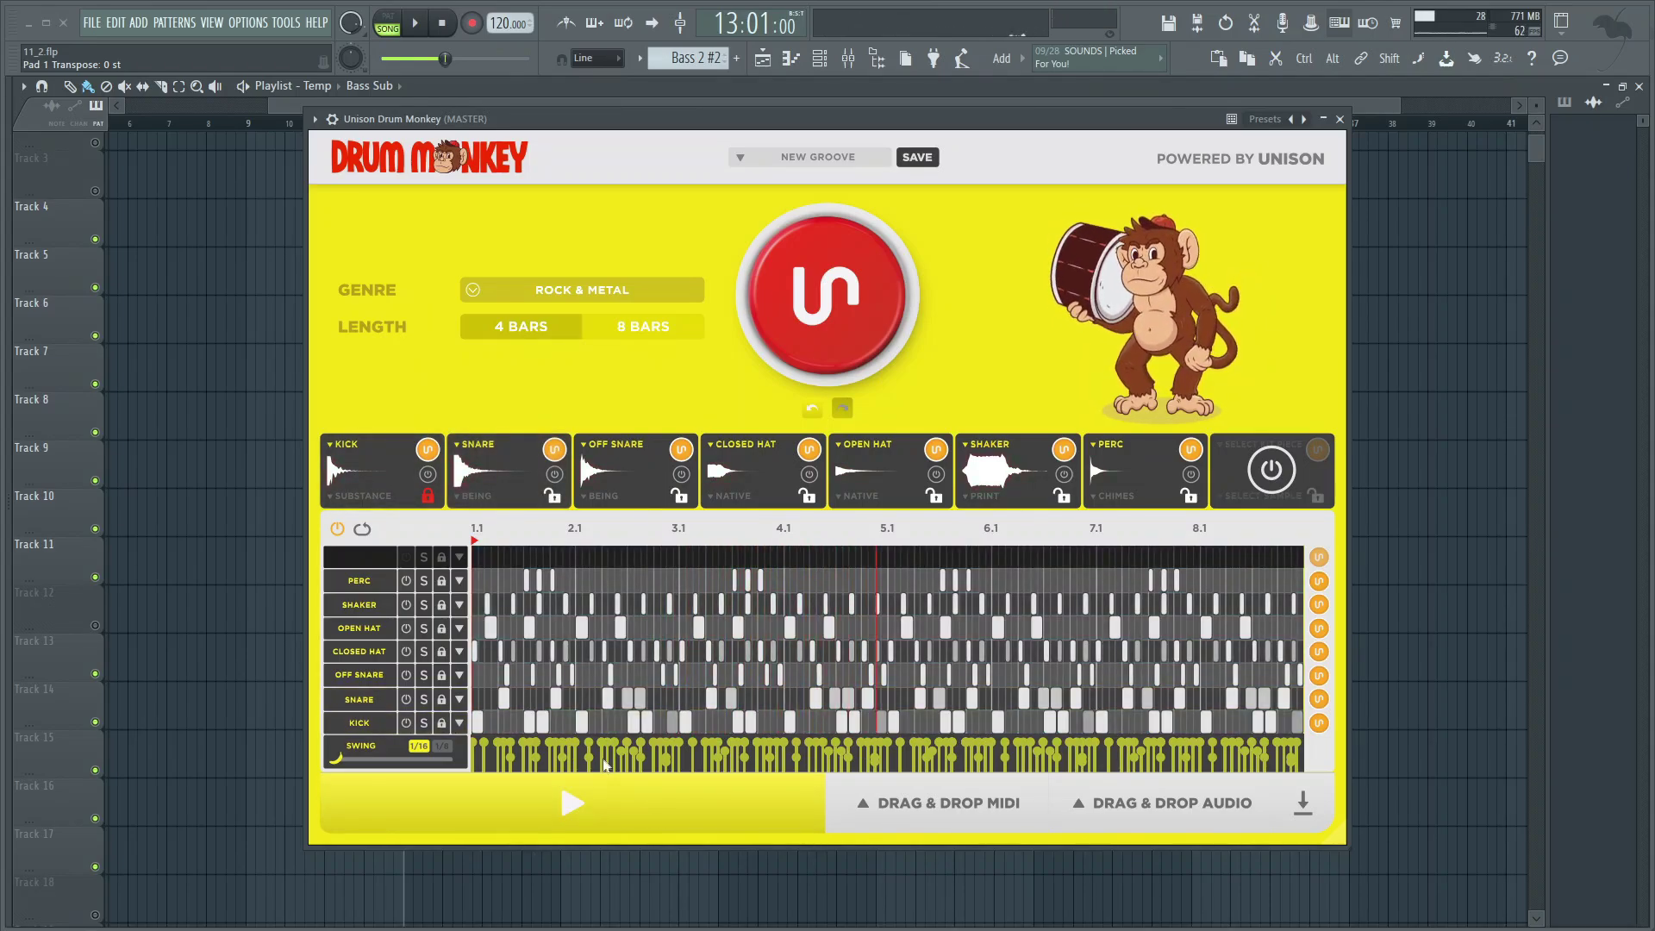
Generate new Rock & Metal drum loops with the kick sample locked, and audition the one with five kit pieces
click(807, 352)
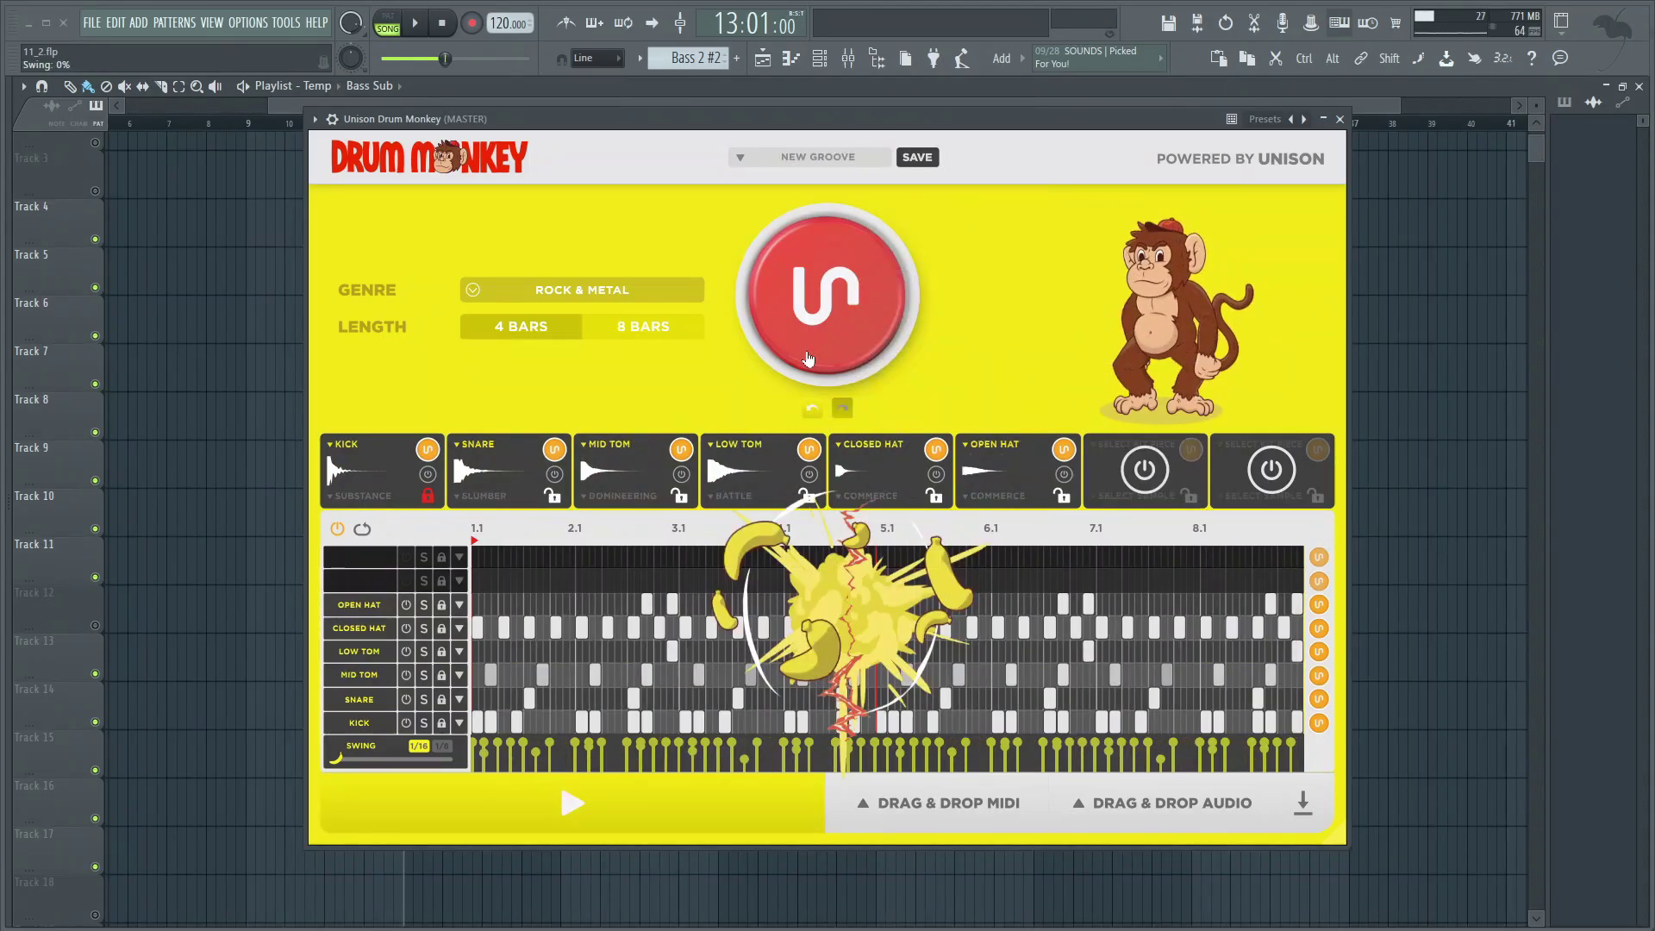
click(581, 804)
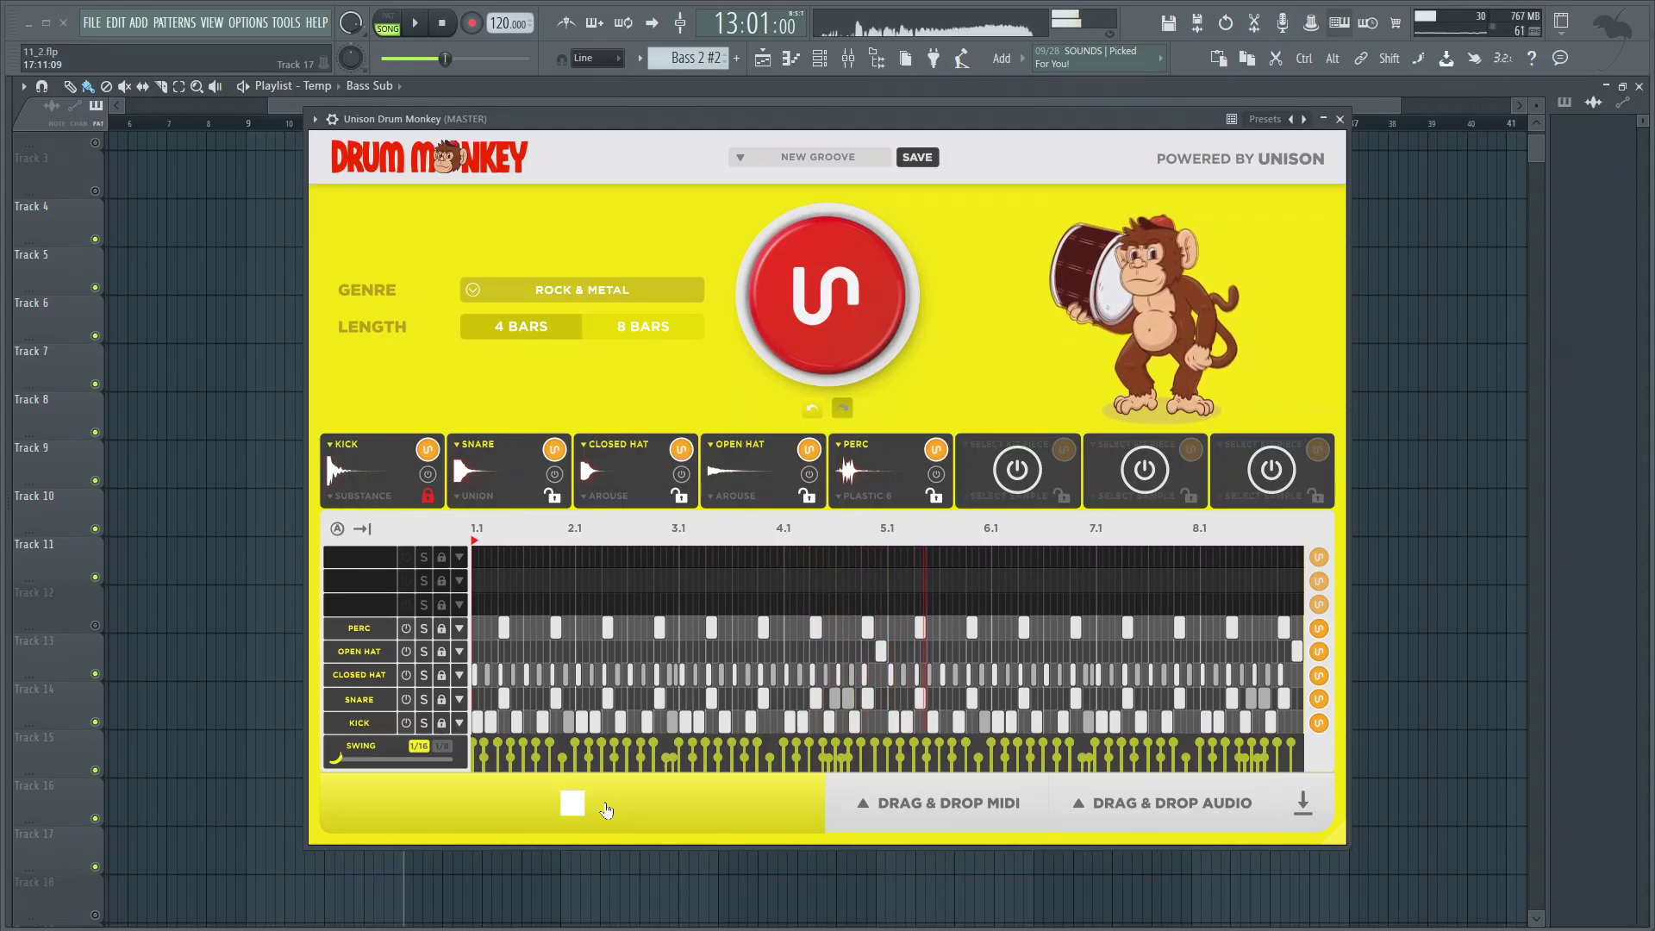
click(573, 803)
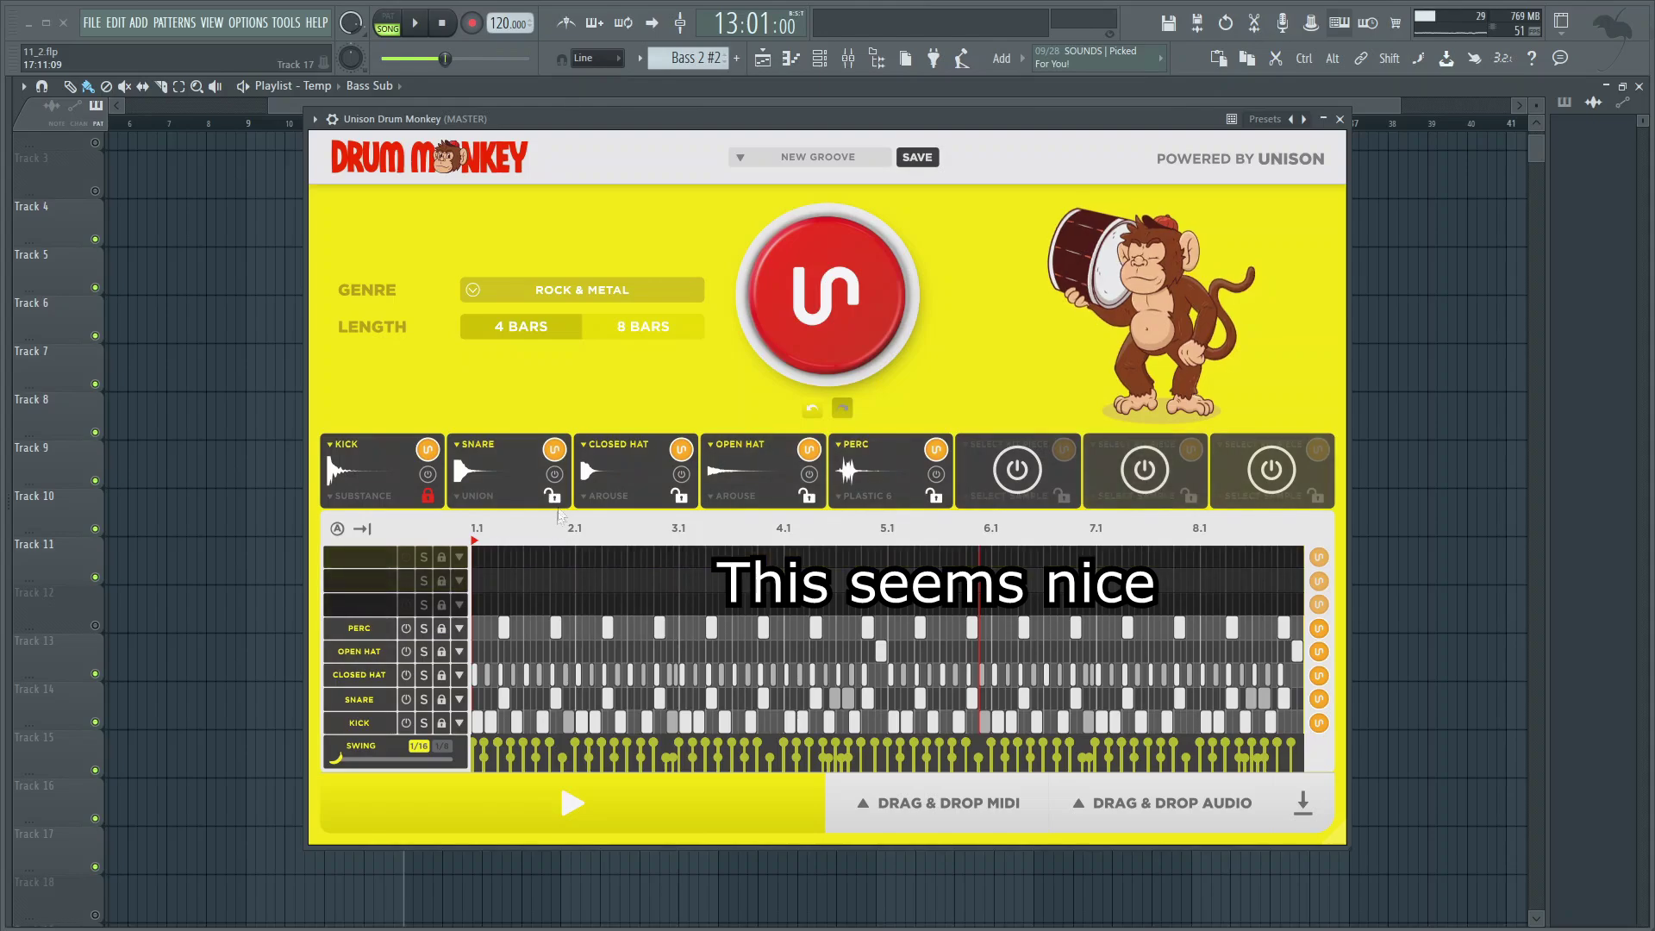
Enable the sixth drum pad, assign it as a Shaker with the Charge sample, and return to the pattern grid
click(1035, 470)
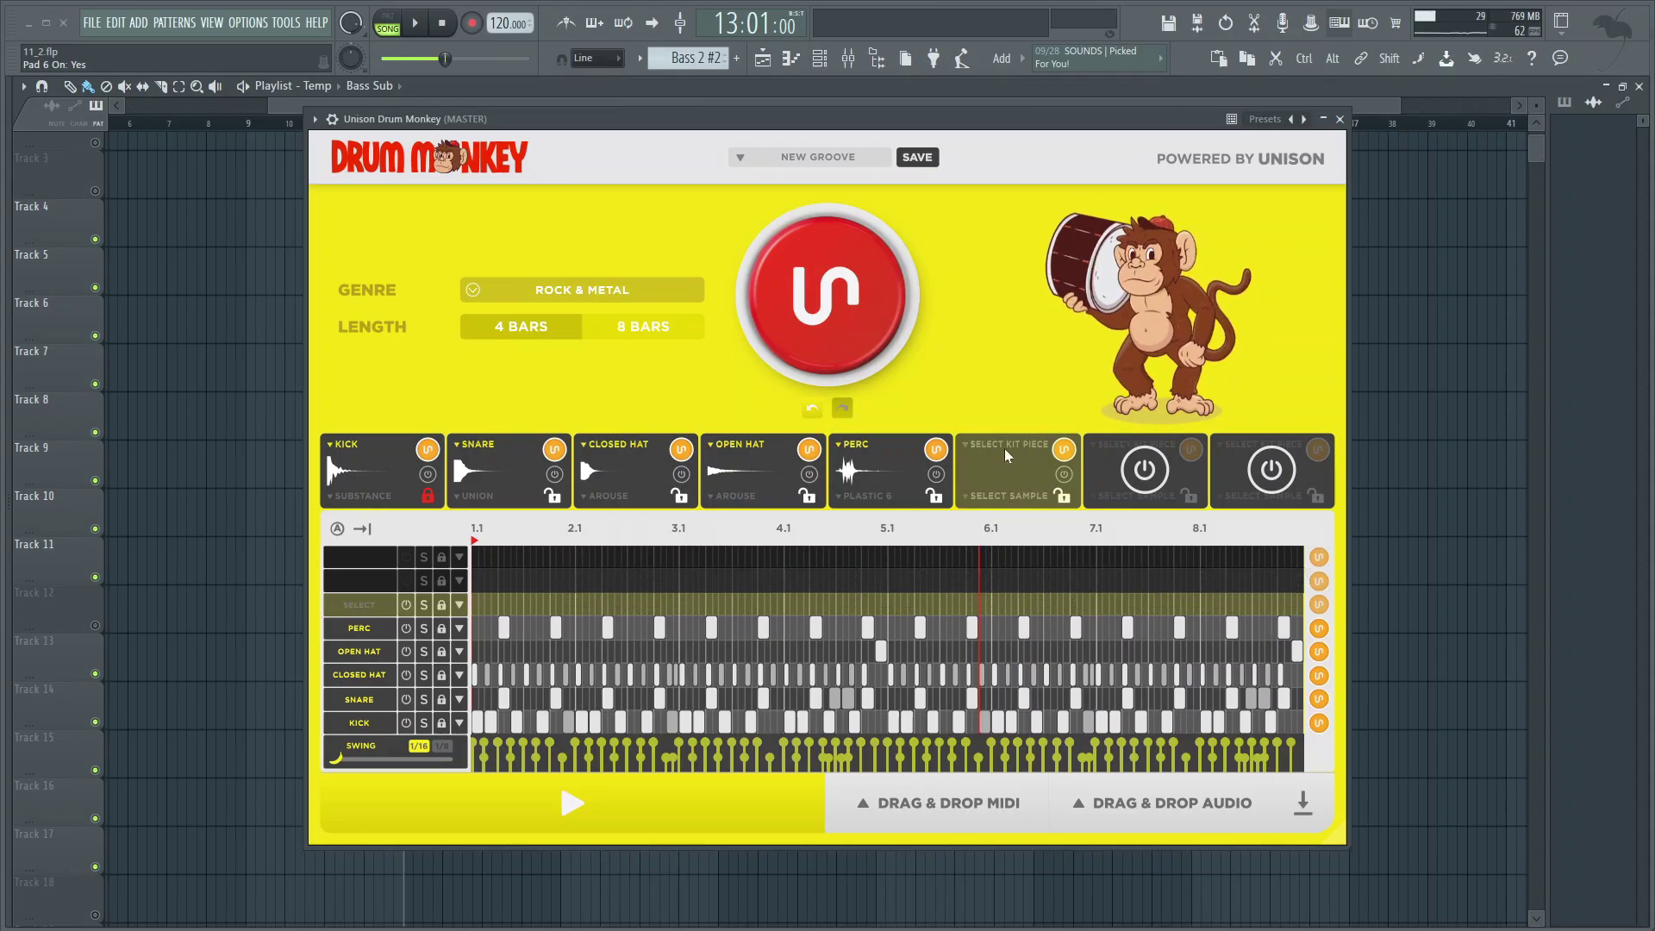
click(1007, 446)
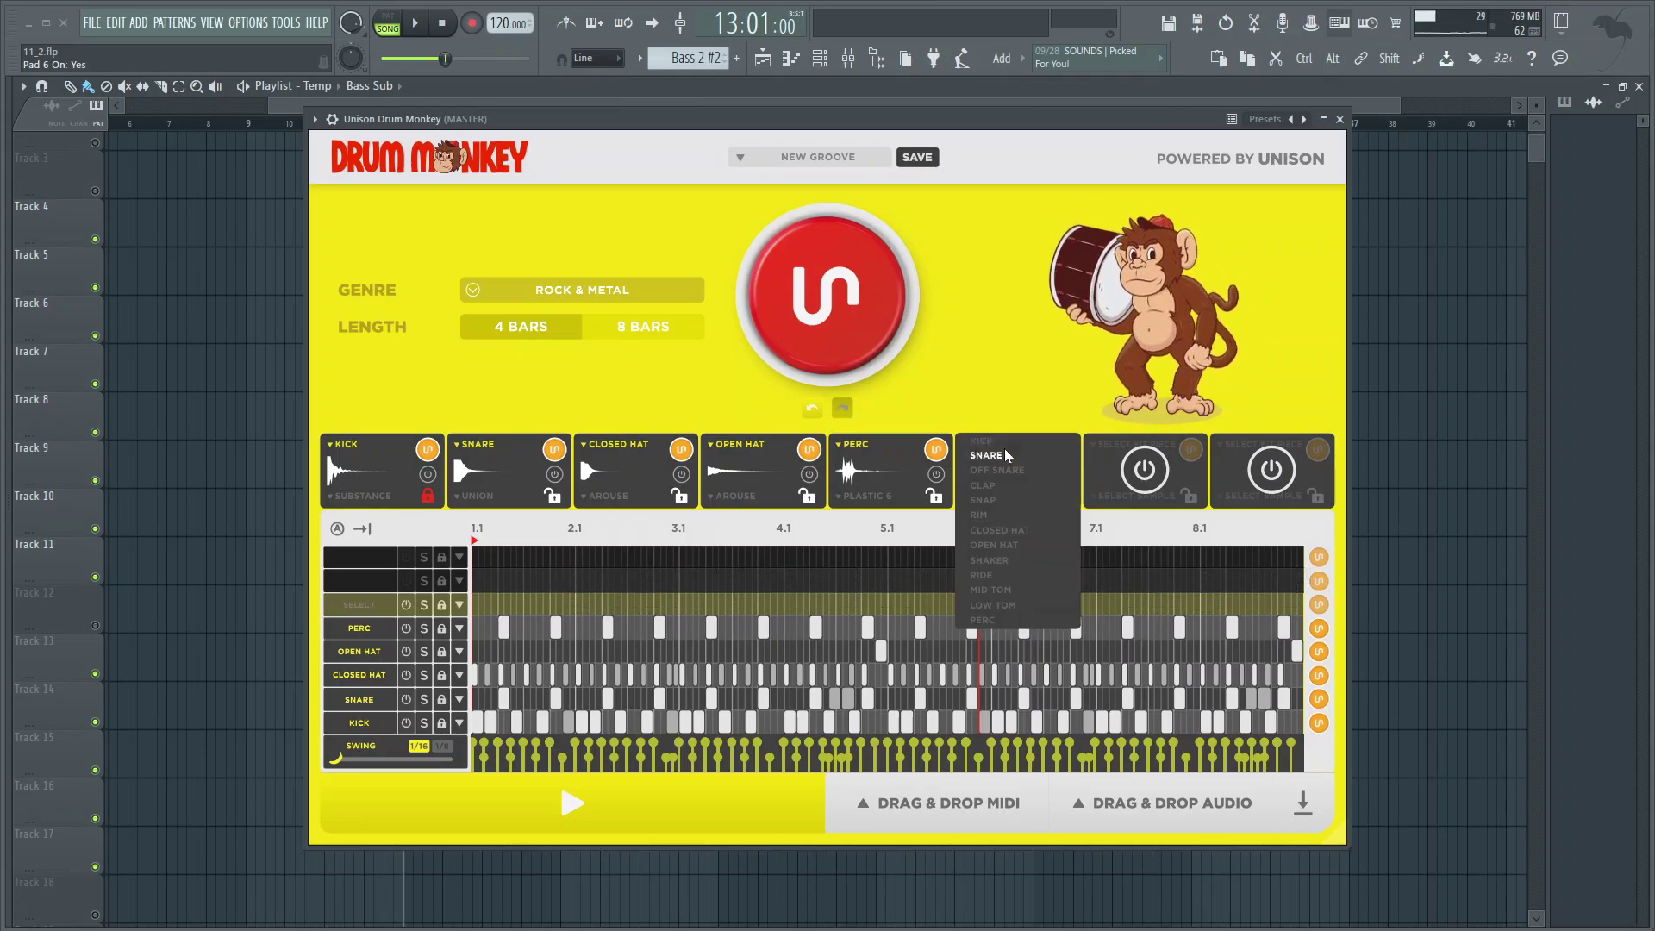
click(1003, 564)
click(1006, 498)
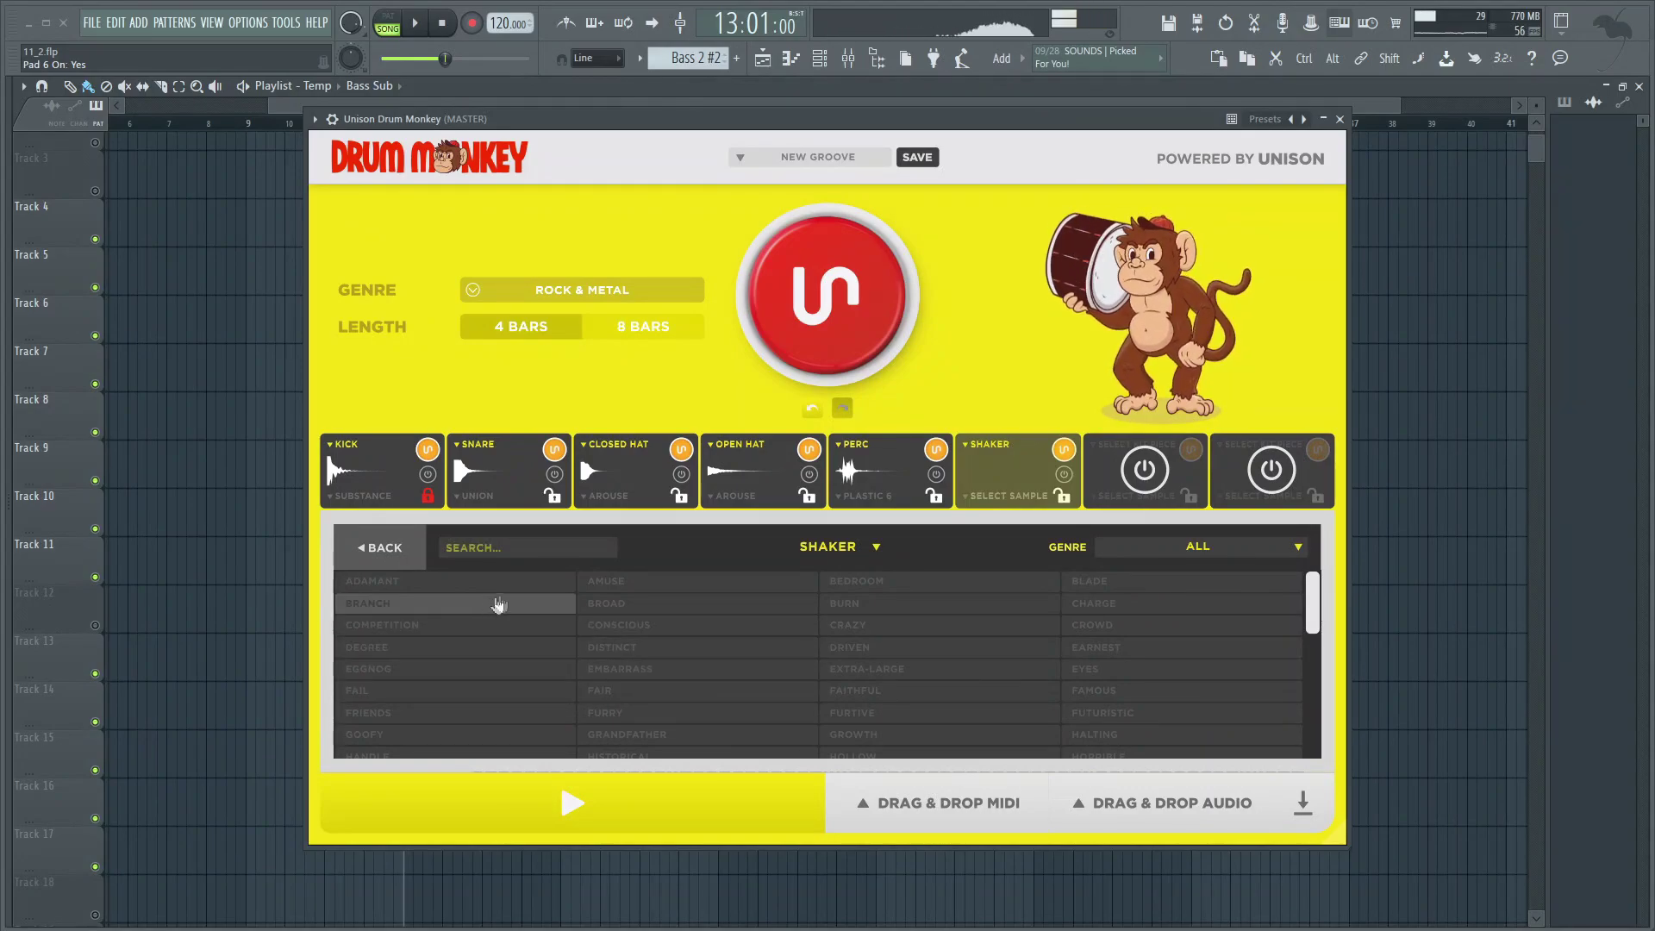
click(1082, 606)
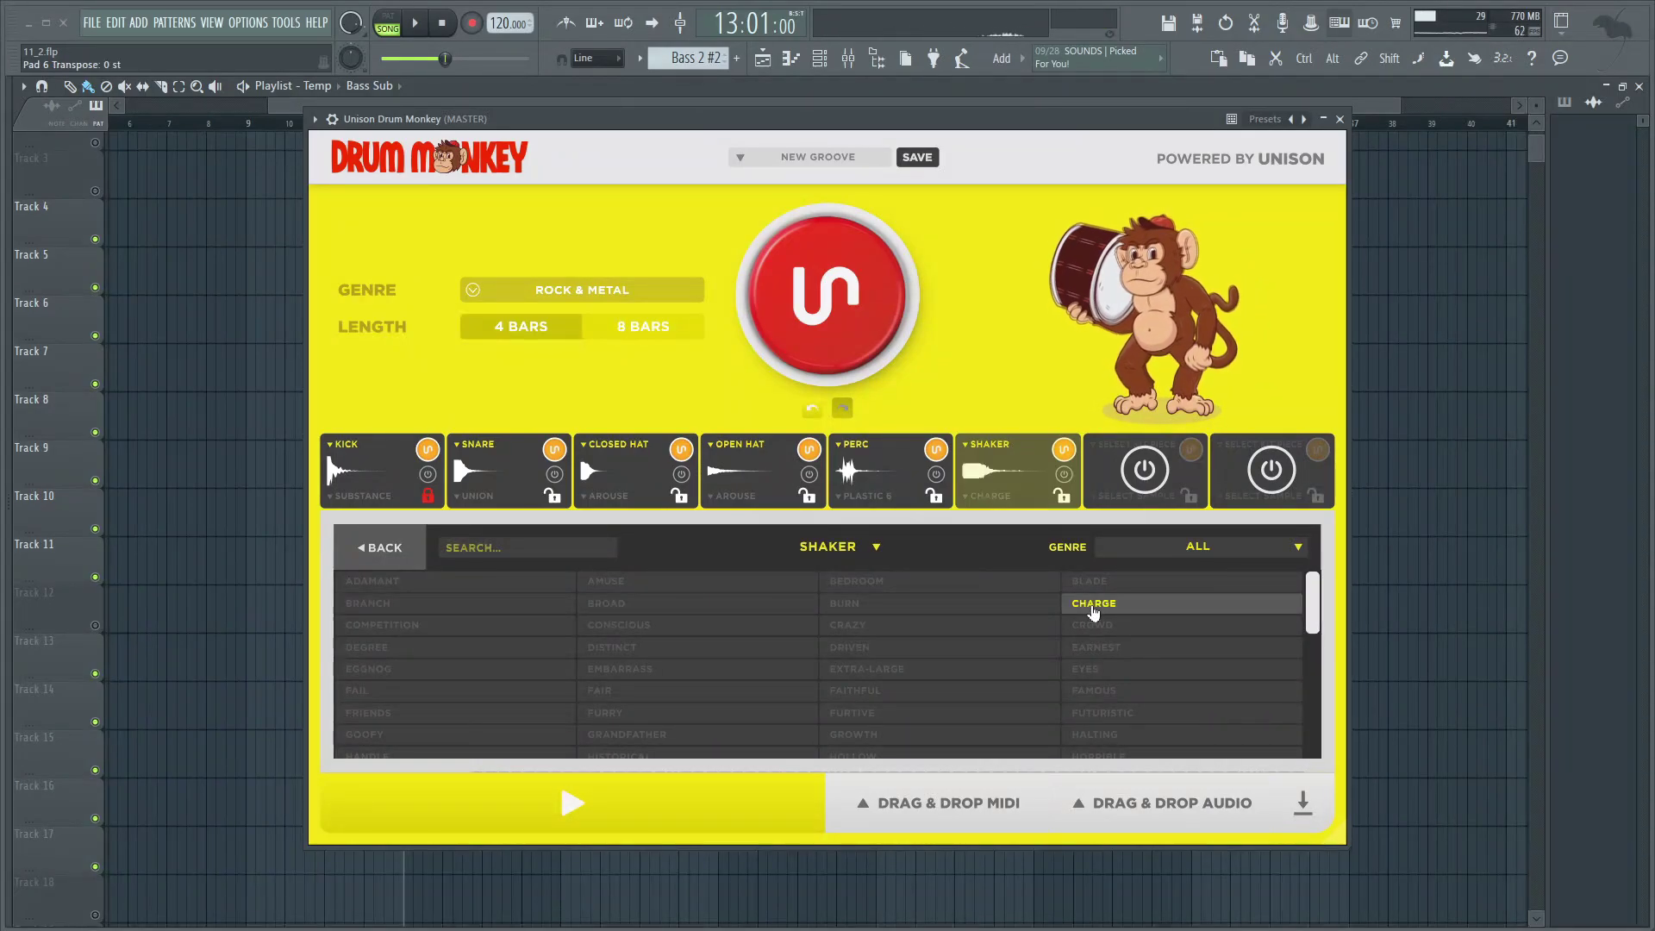
click(383, 547)
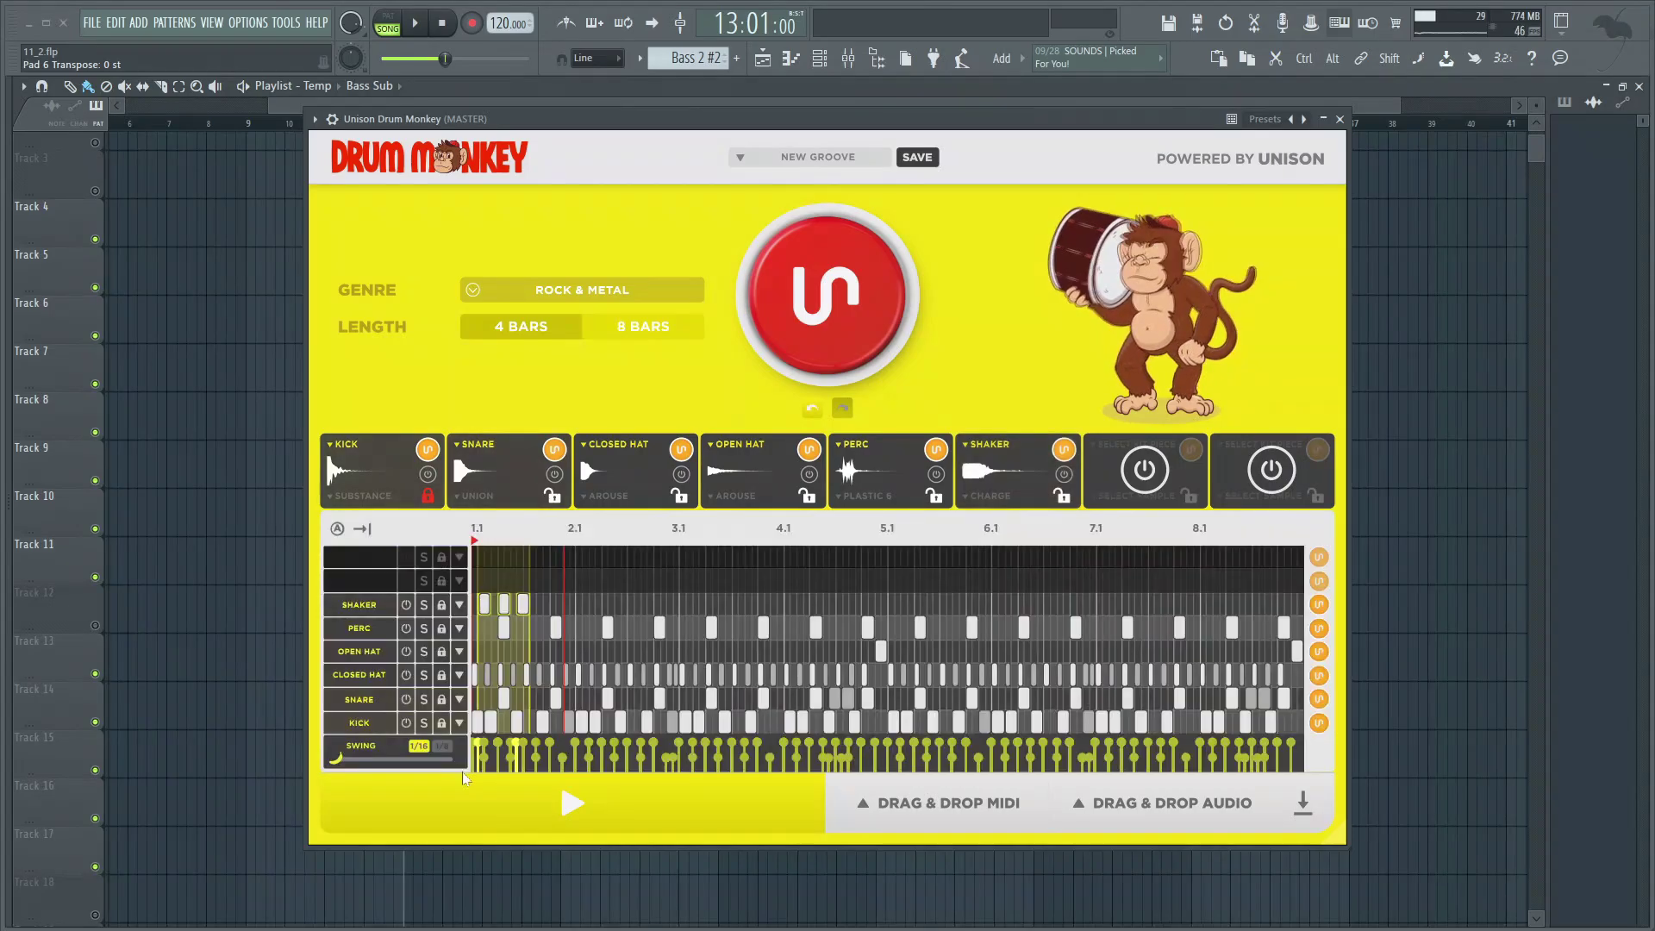
Lock the kick, snare, closed hat, open hat and perc patterns in the drum grid
click(442, 723)
click(441, 699)
click(442, 675)
click(441, 652)
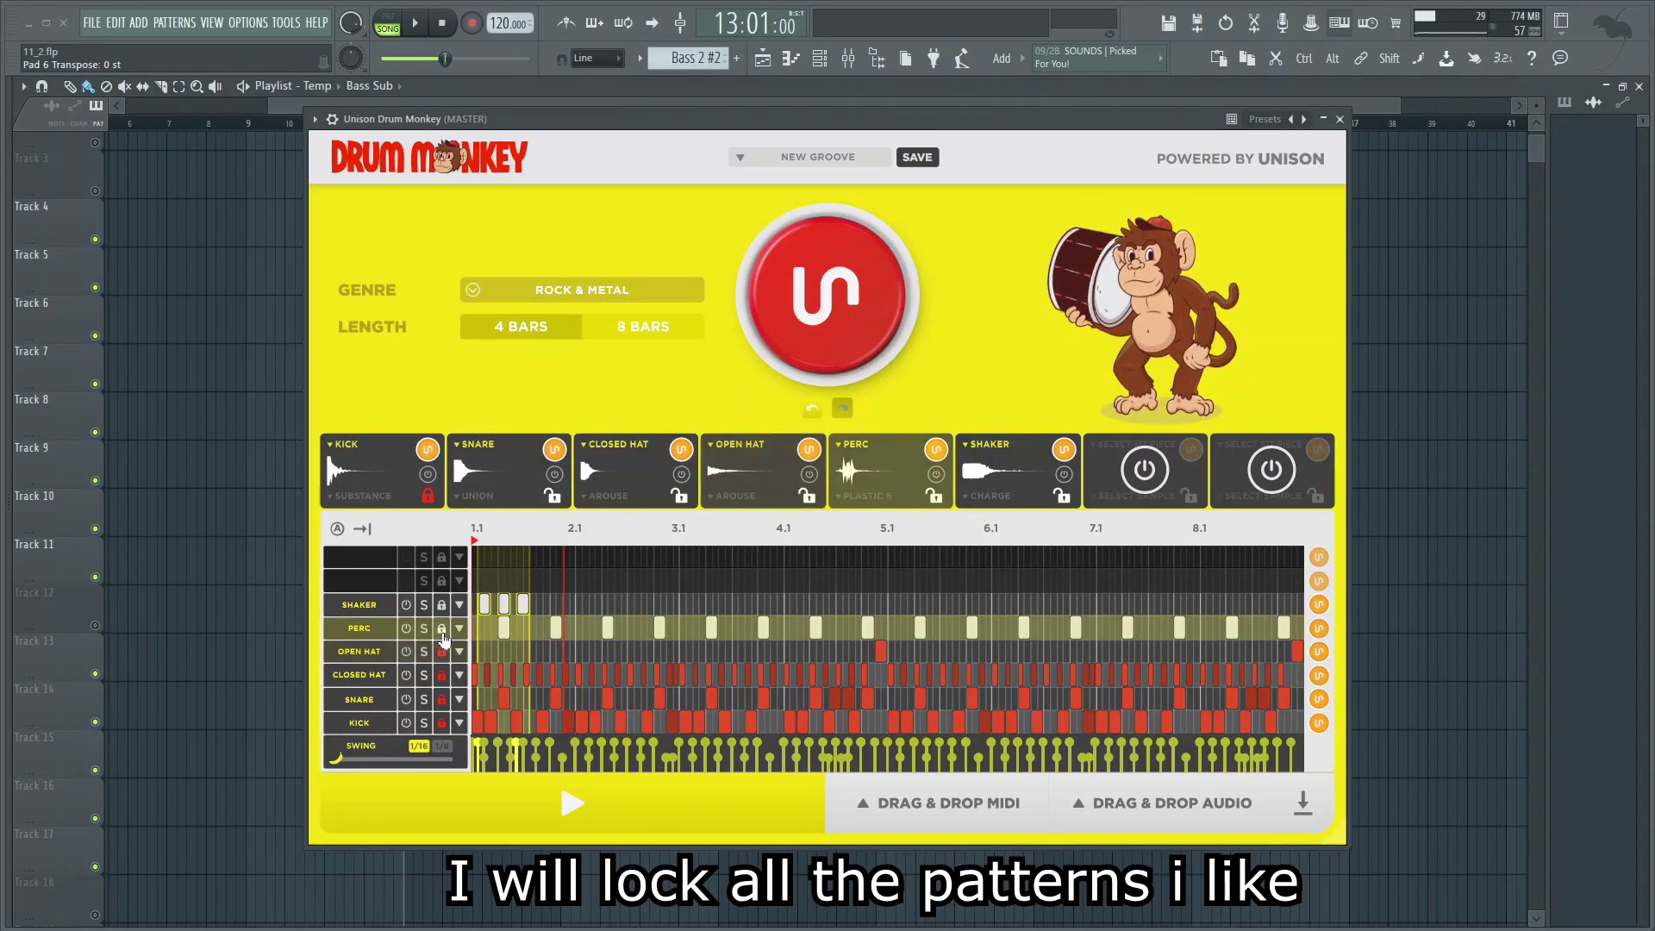
click(442, 629)
Lock the samples of the snare, closed hat, open hat and perc pads
click(553, 497)
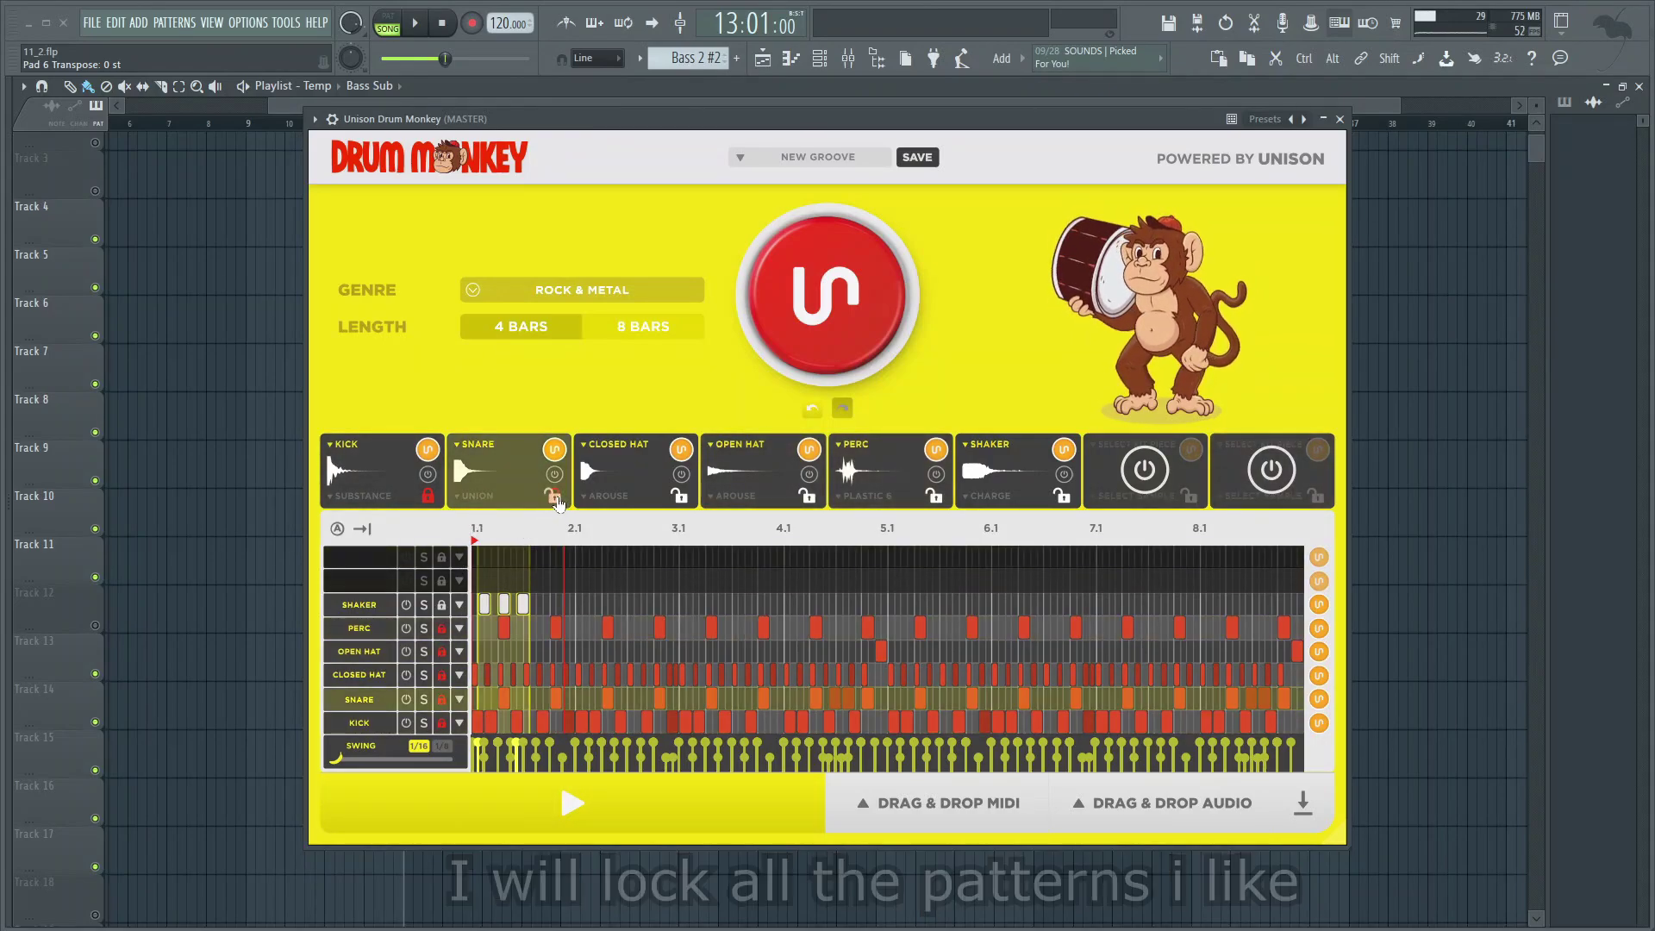
click(679, 496)
click(807, 497)
click(935, 497)
Generate new parts for the unlocked pads during playback, go back to the Wood Block perc and Ride version, and stop playback
click(572, 804)
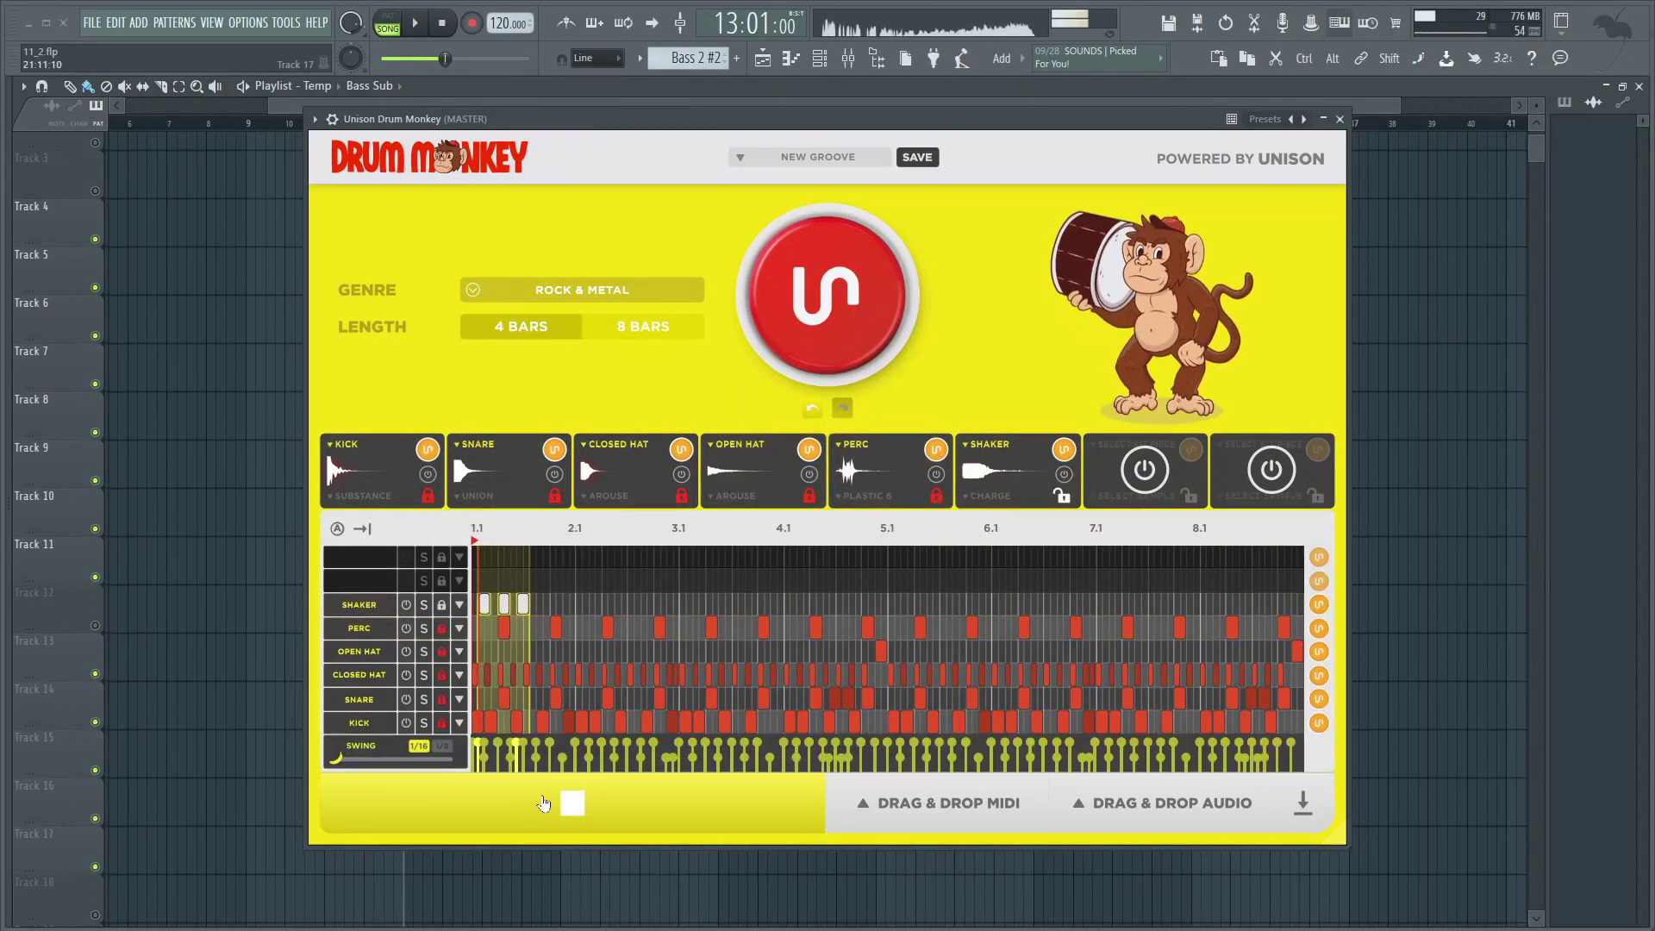
click(834, 320)
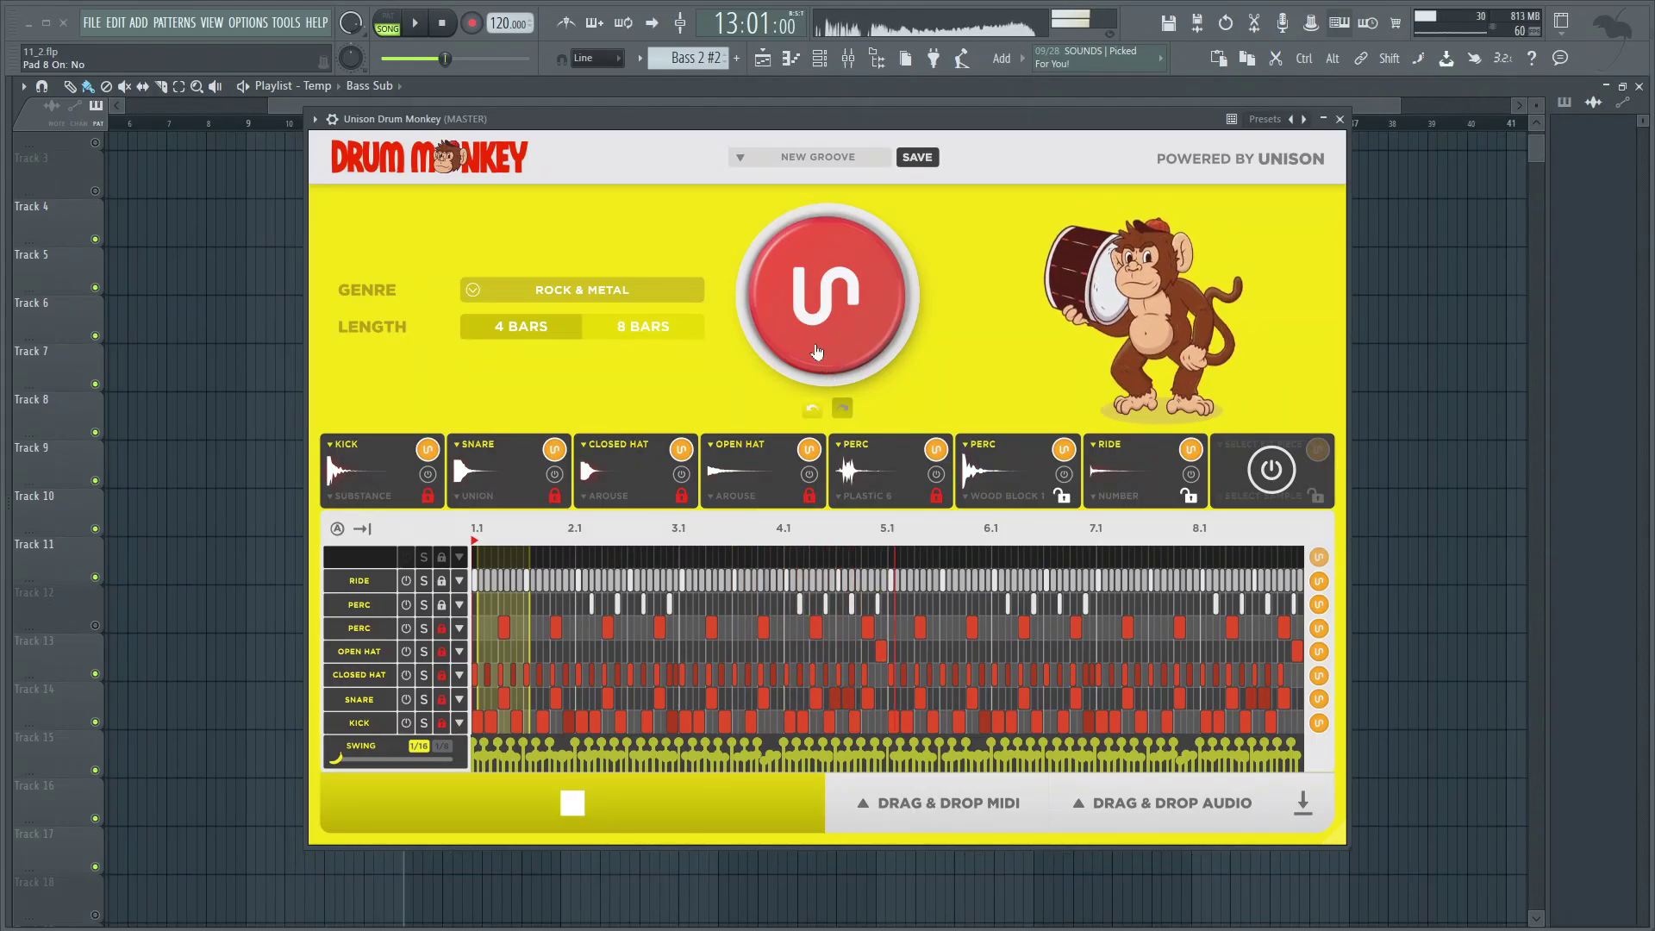
click(816, 352)
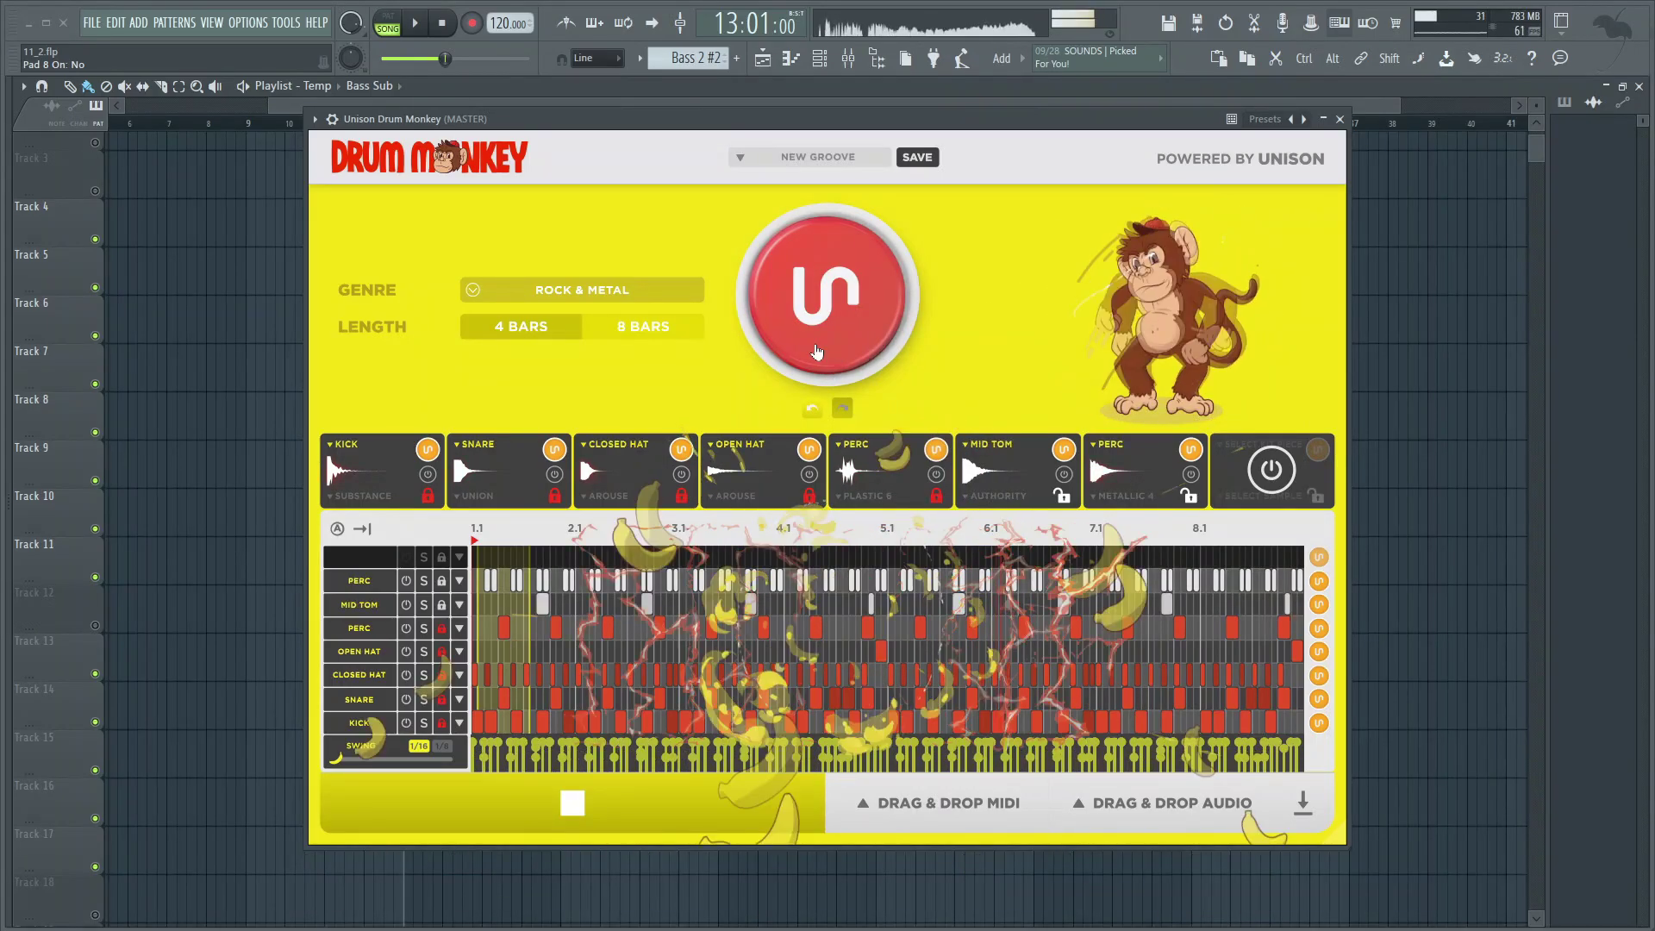
click(816, 352)
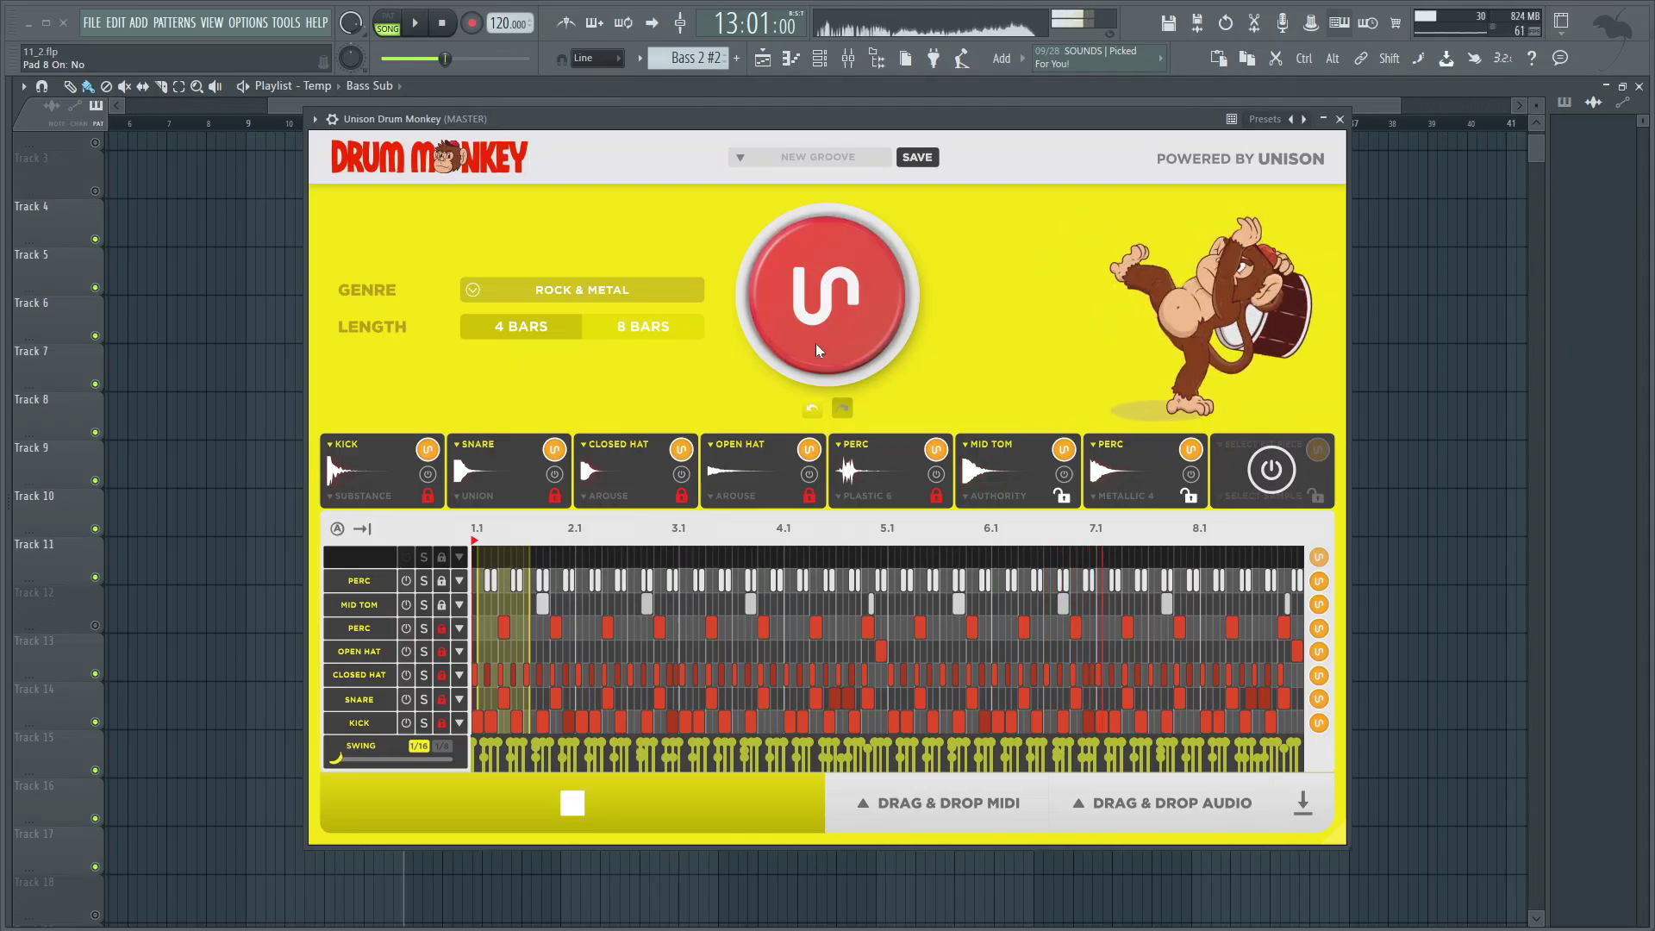
click(814, 409)
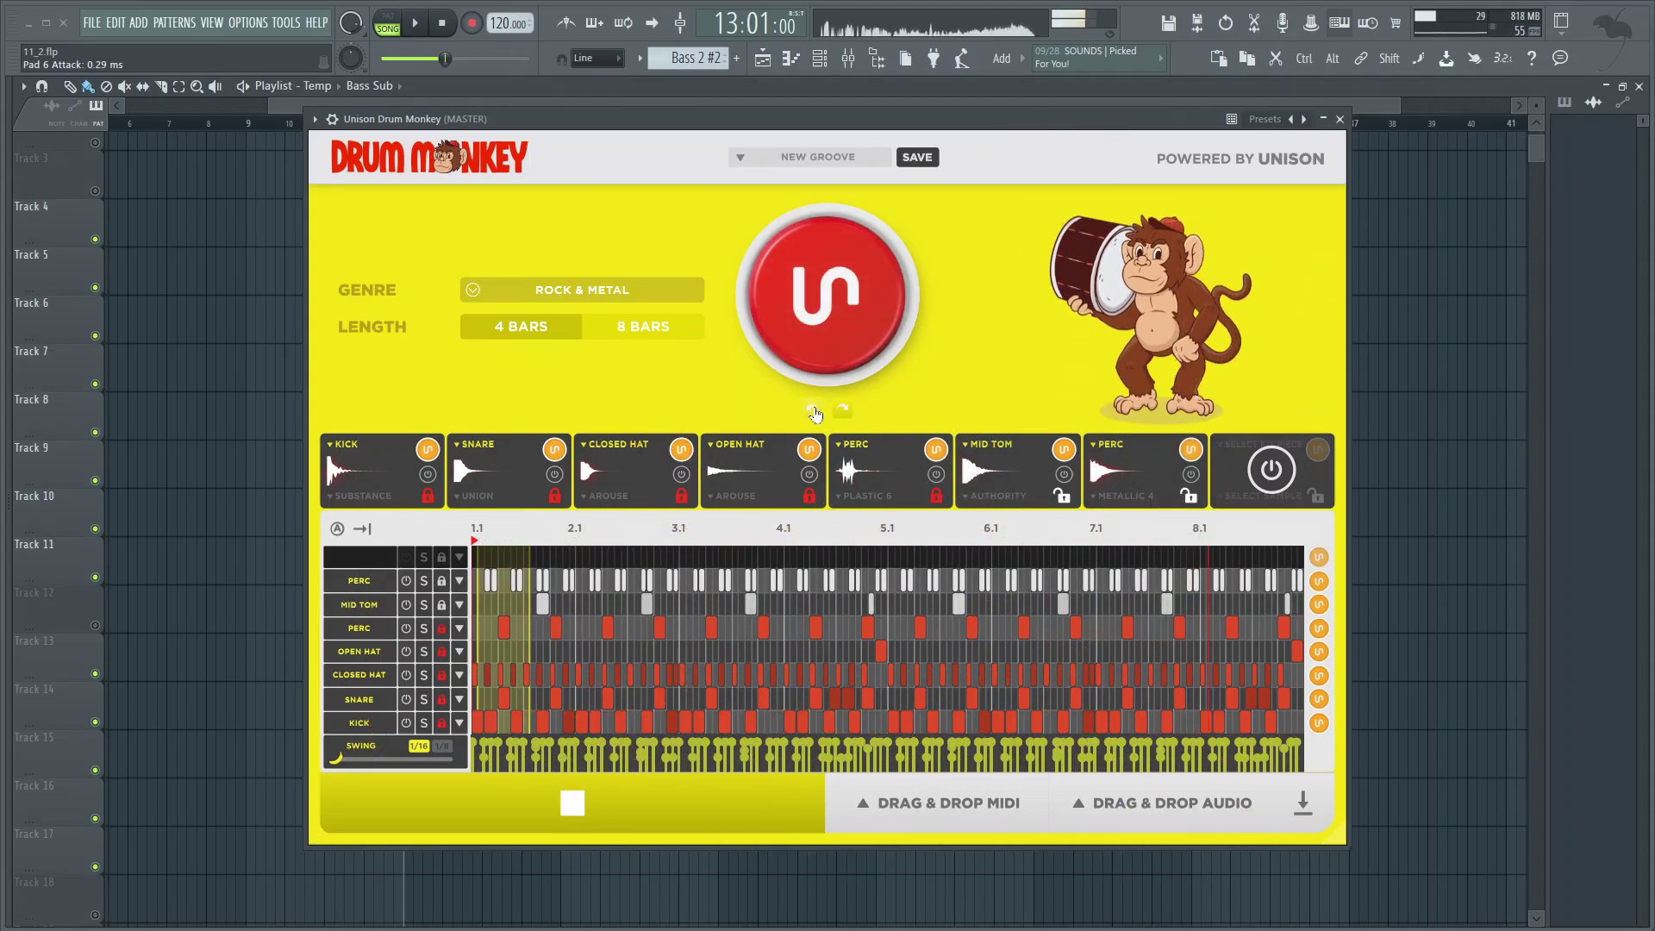
click(571, 800)
click(559, 795)
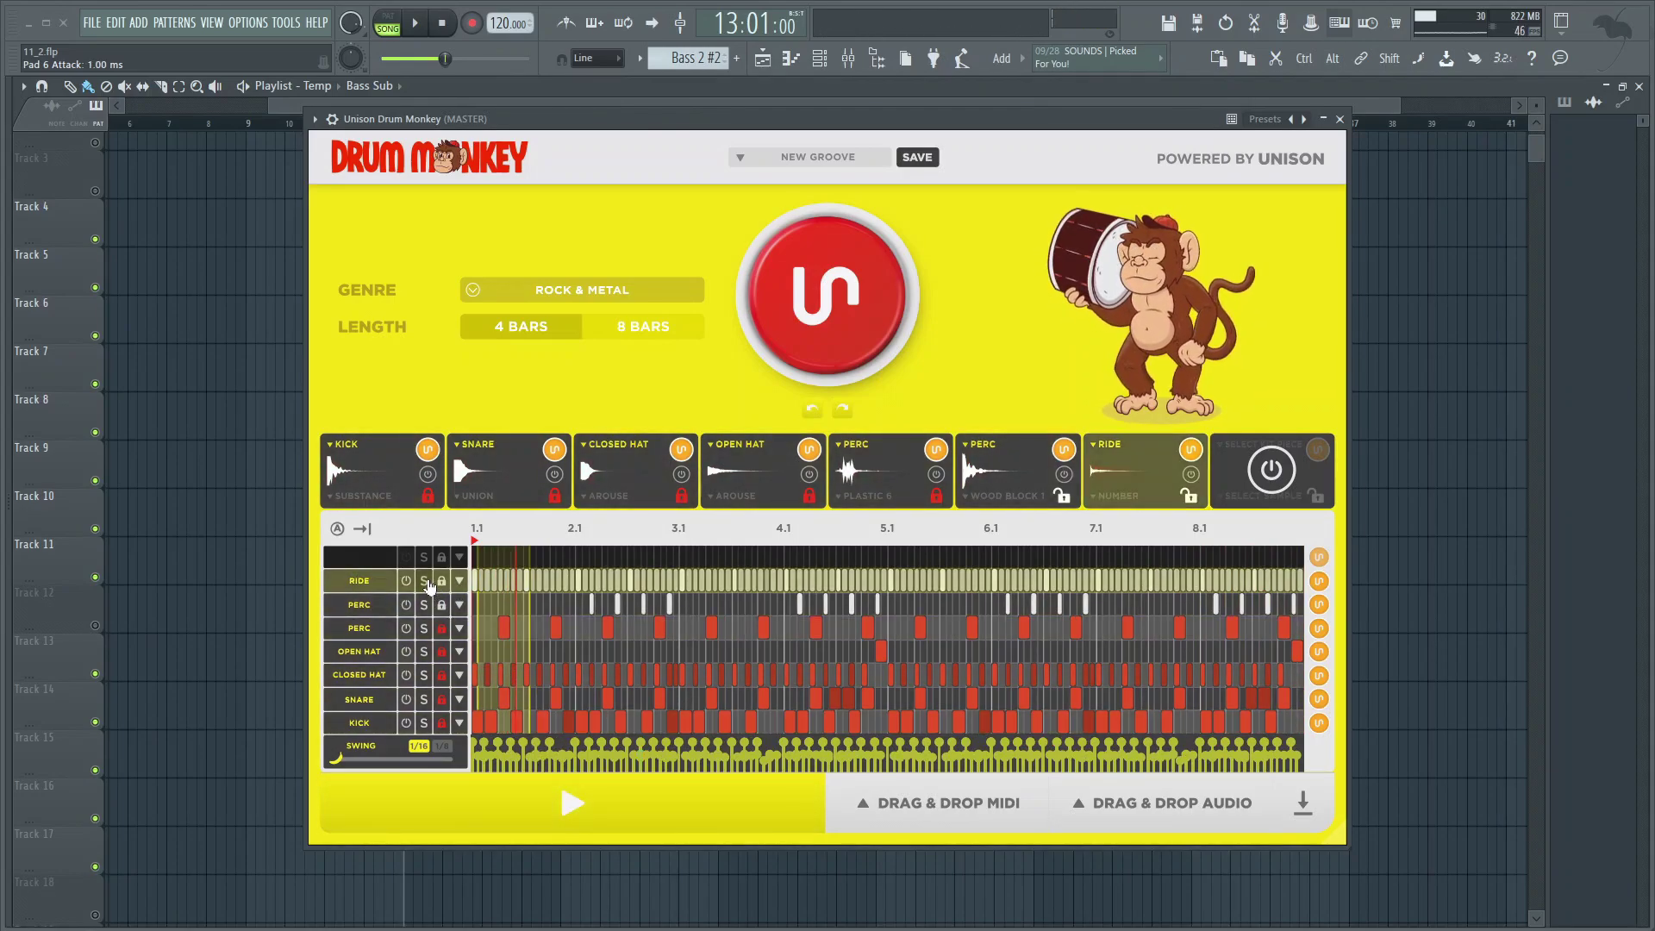
Audition the ride, lock its pattern and sample, and generate and play a new variation of the unlocked pads
click(545, 806)
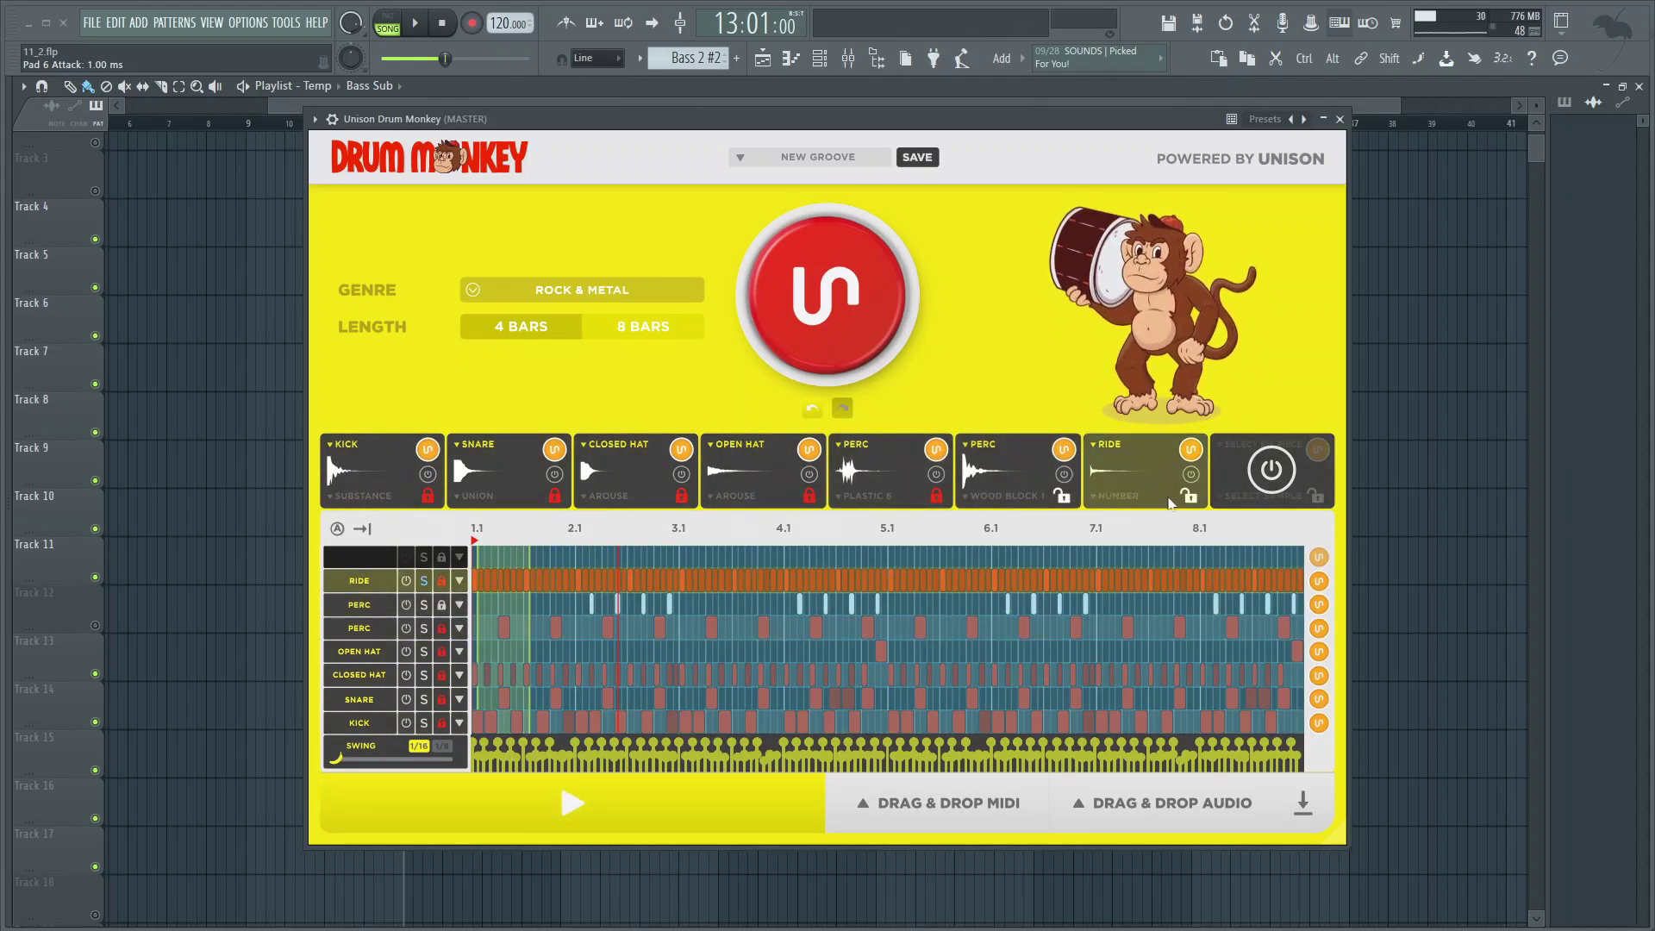
click(849, 316)
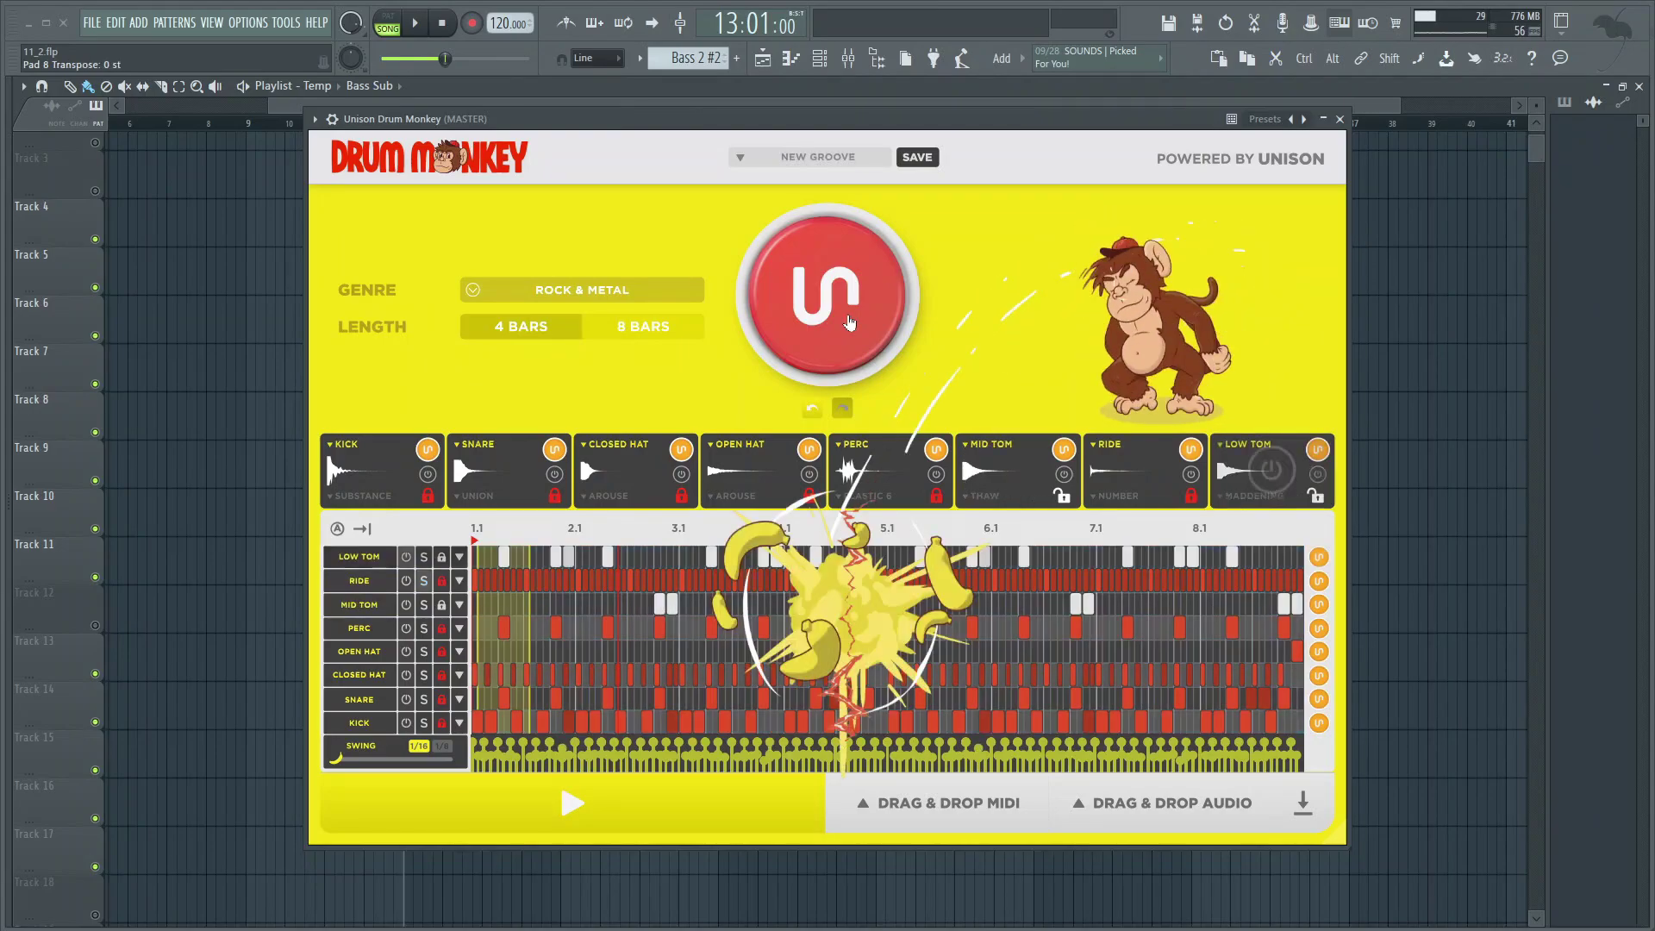
click(596, 799)
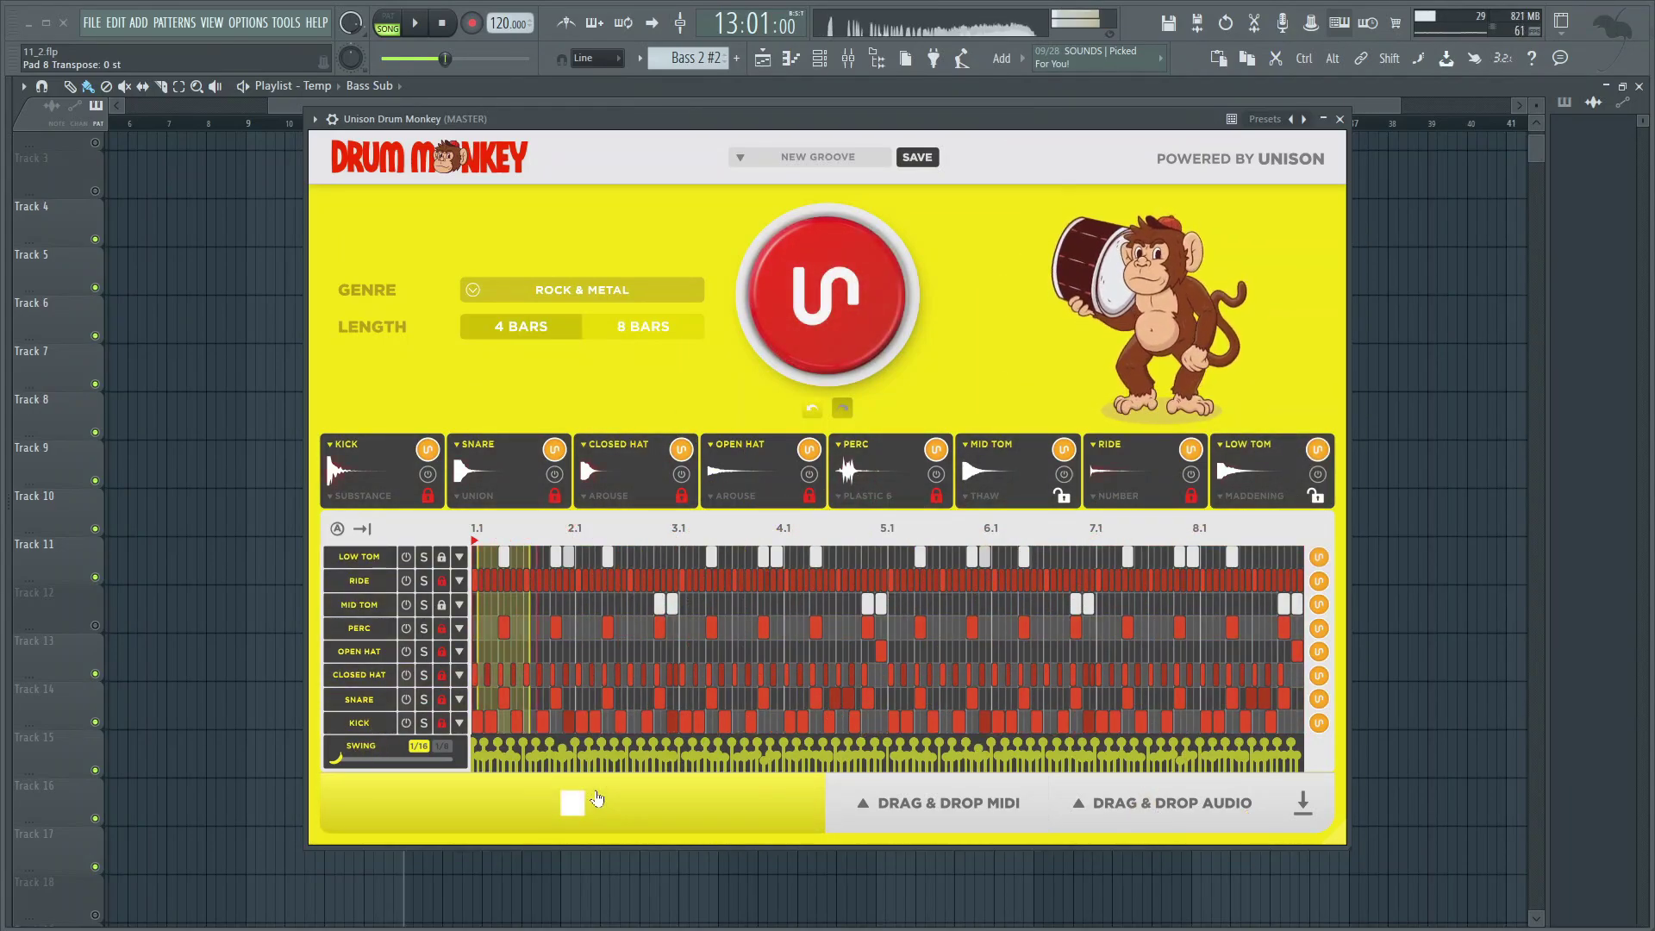
Keep generating variations until the sixth pad is a Shaker with the Surround sample, and lock the shaker pattern
click(817, 317)
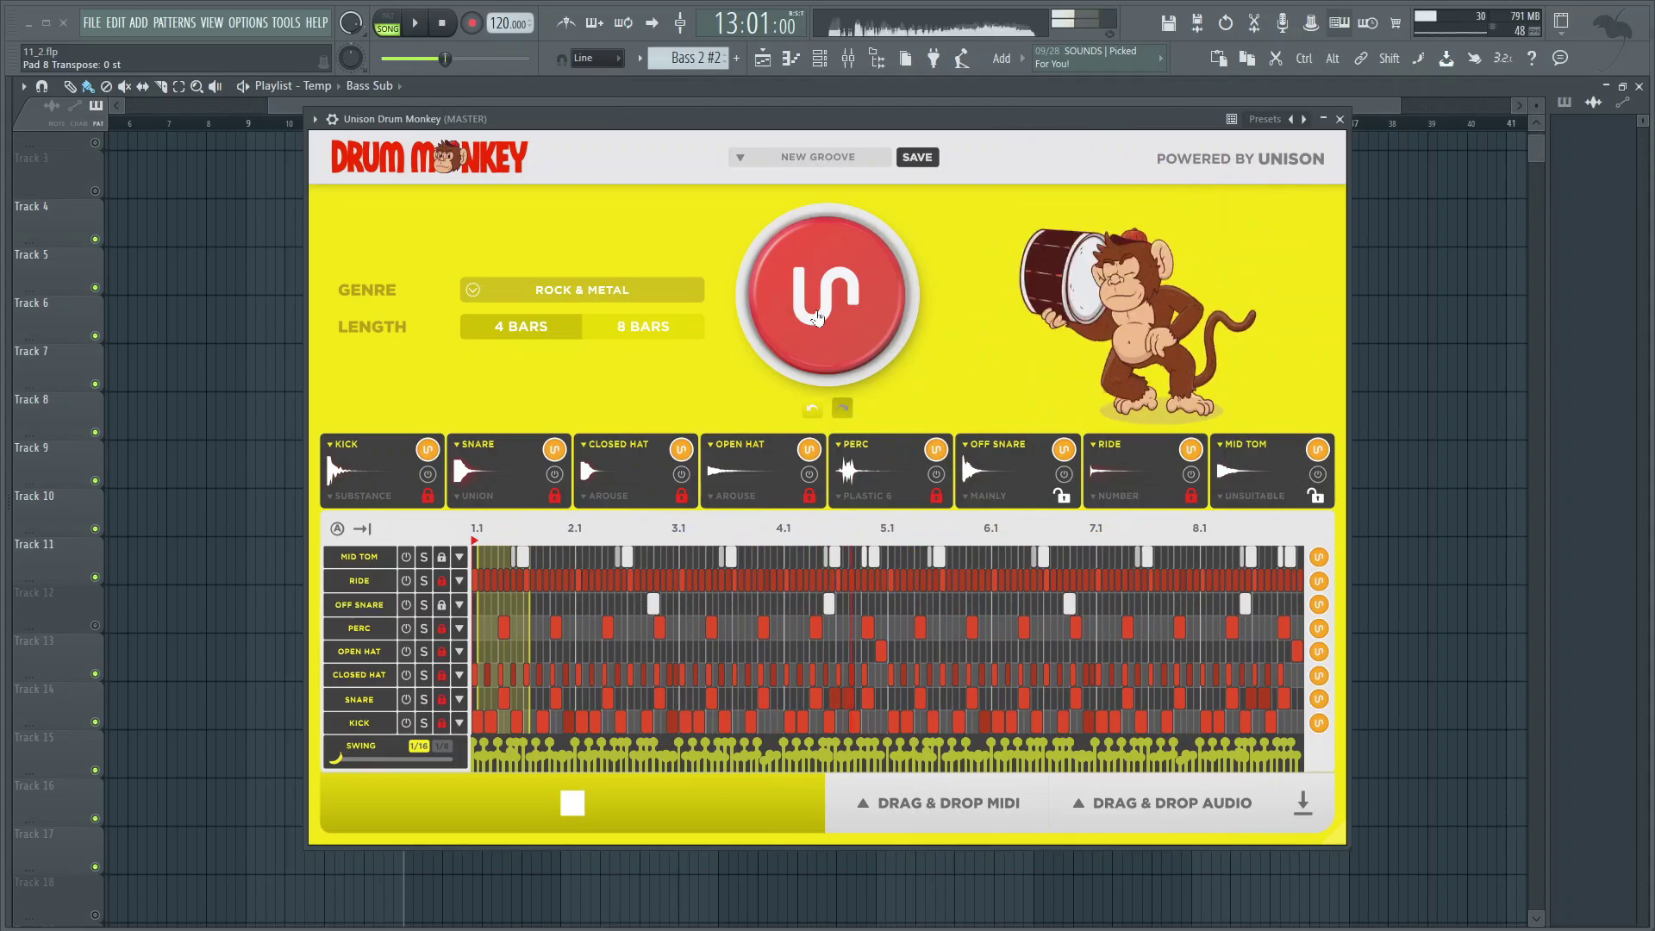
click(817, 317)
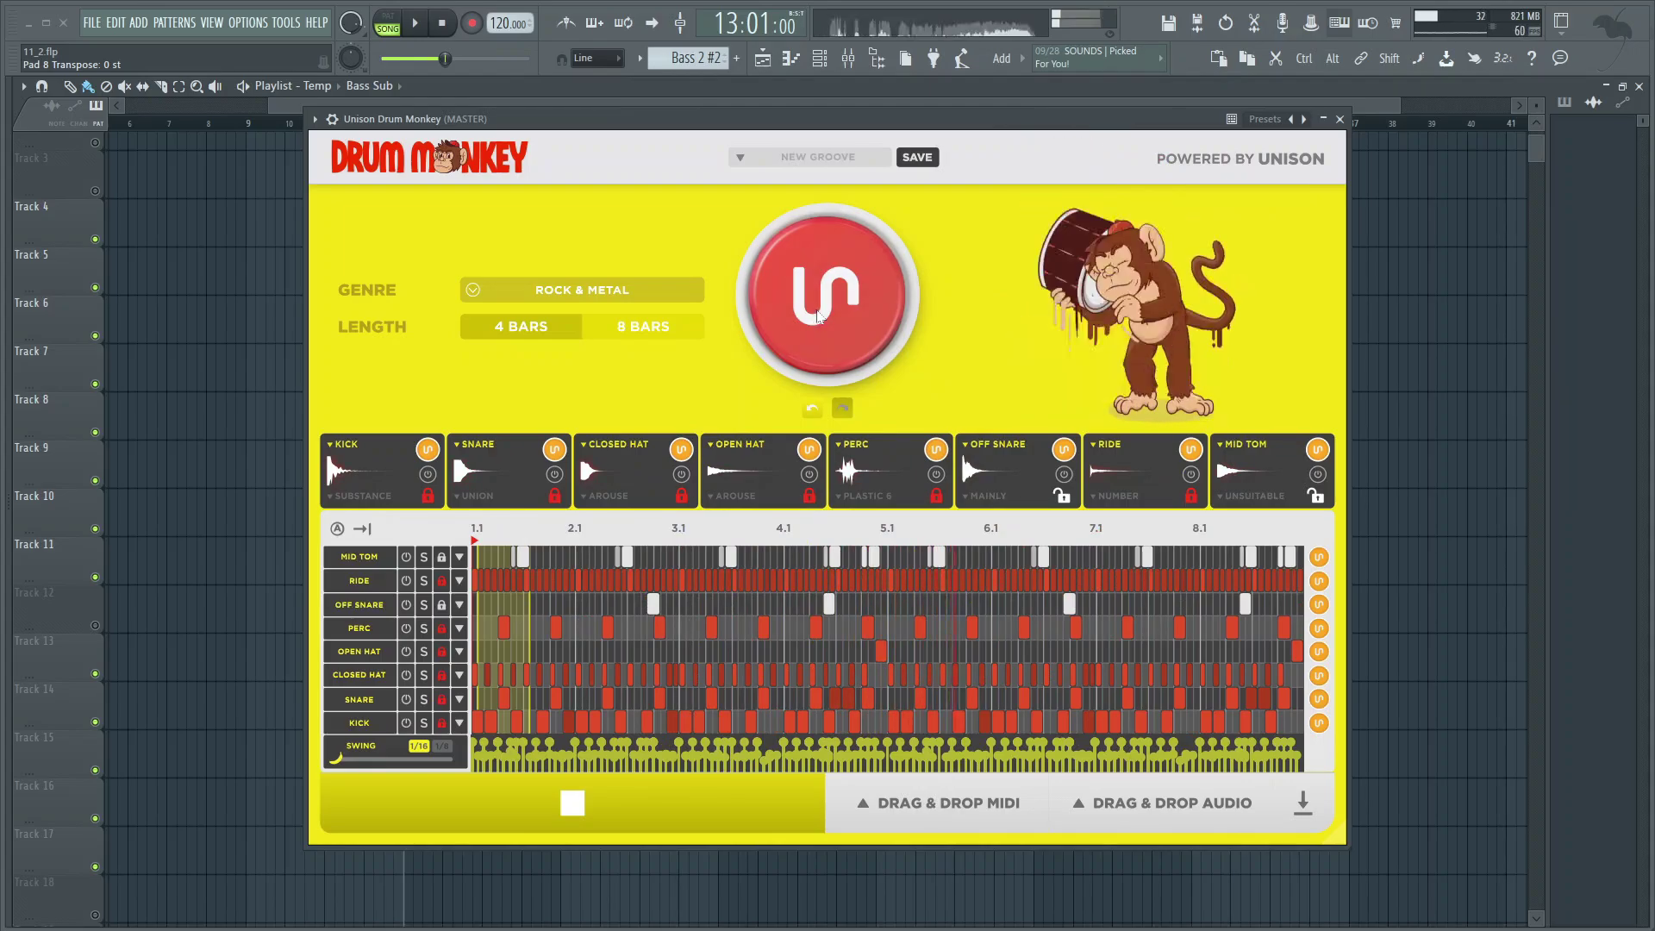
click(817, 318)
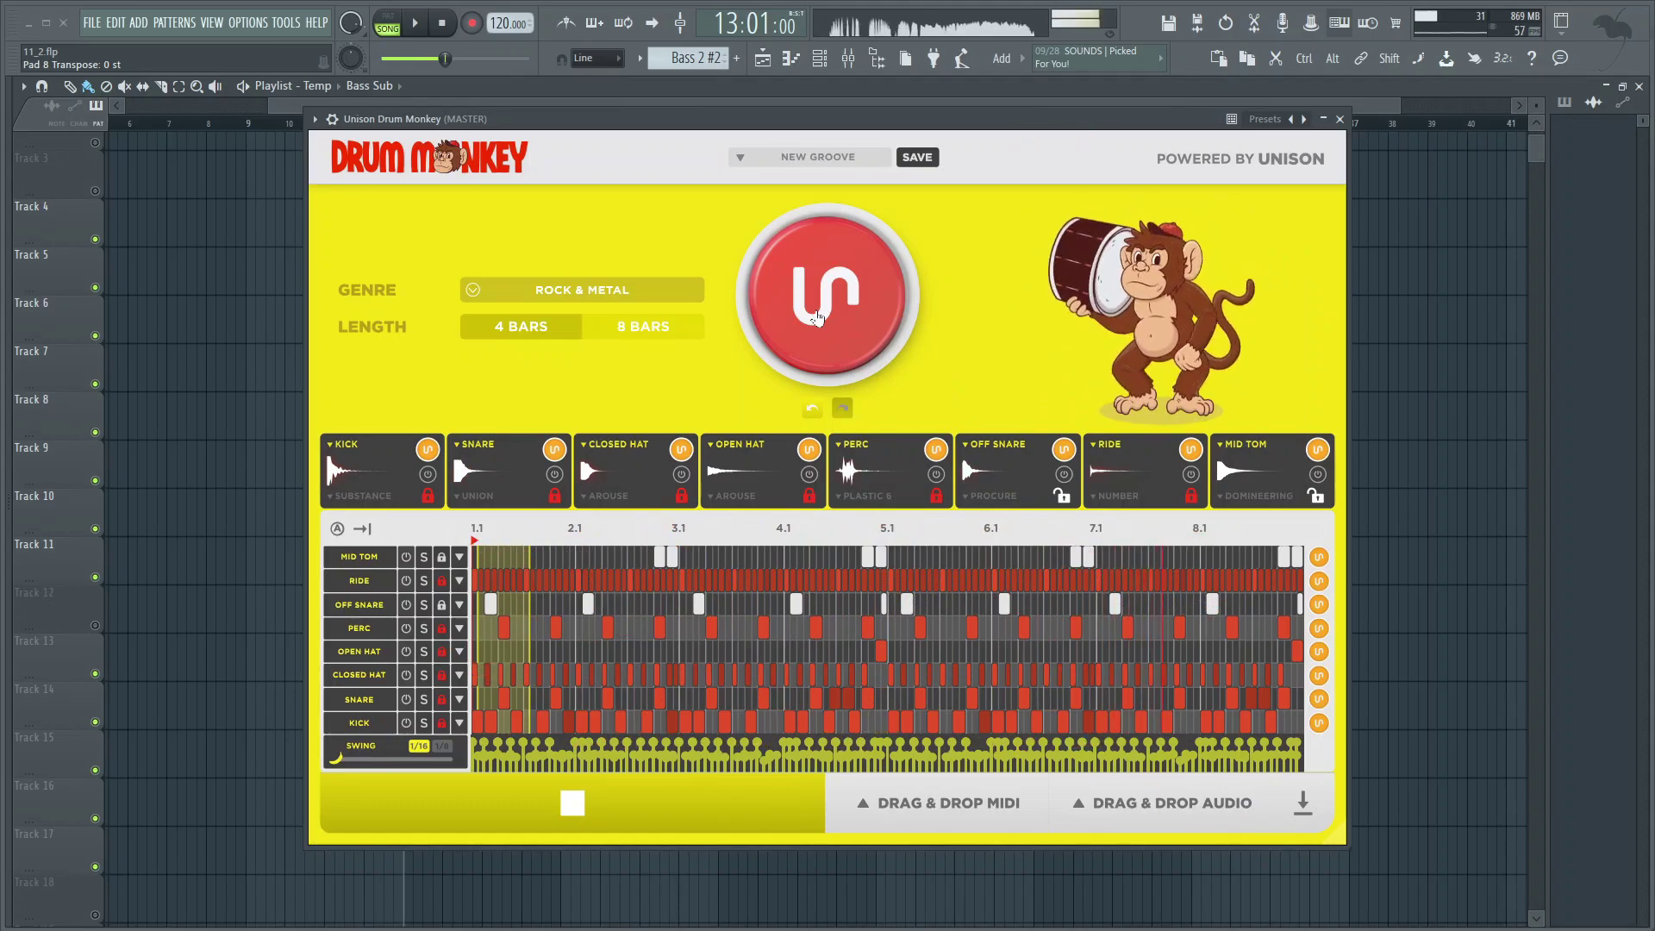
click(817, 317)
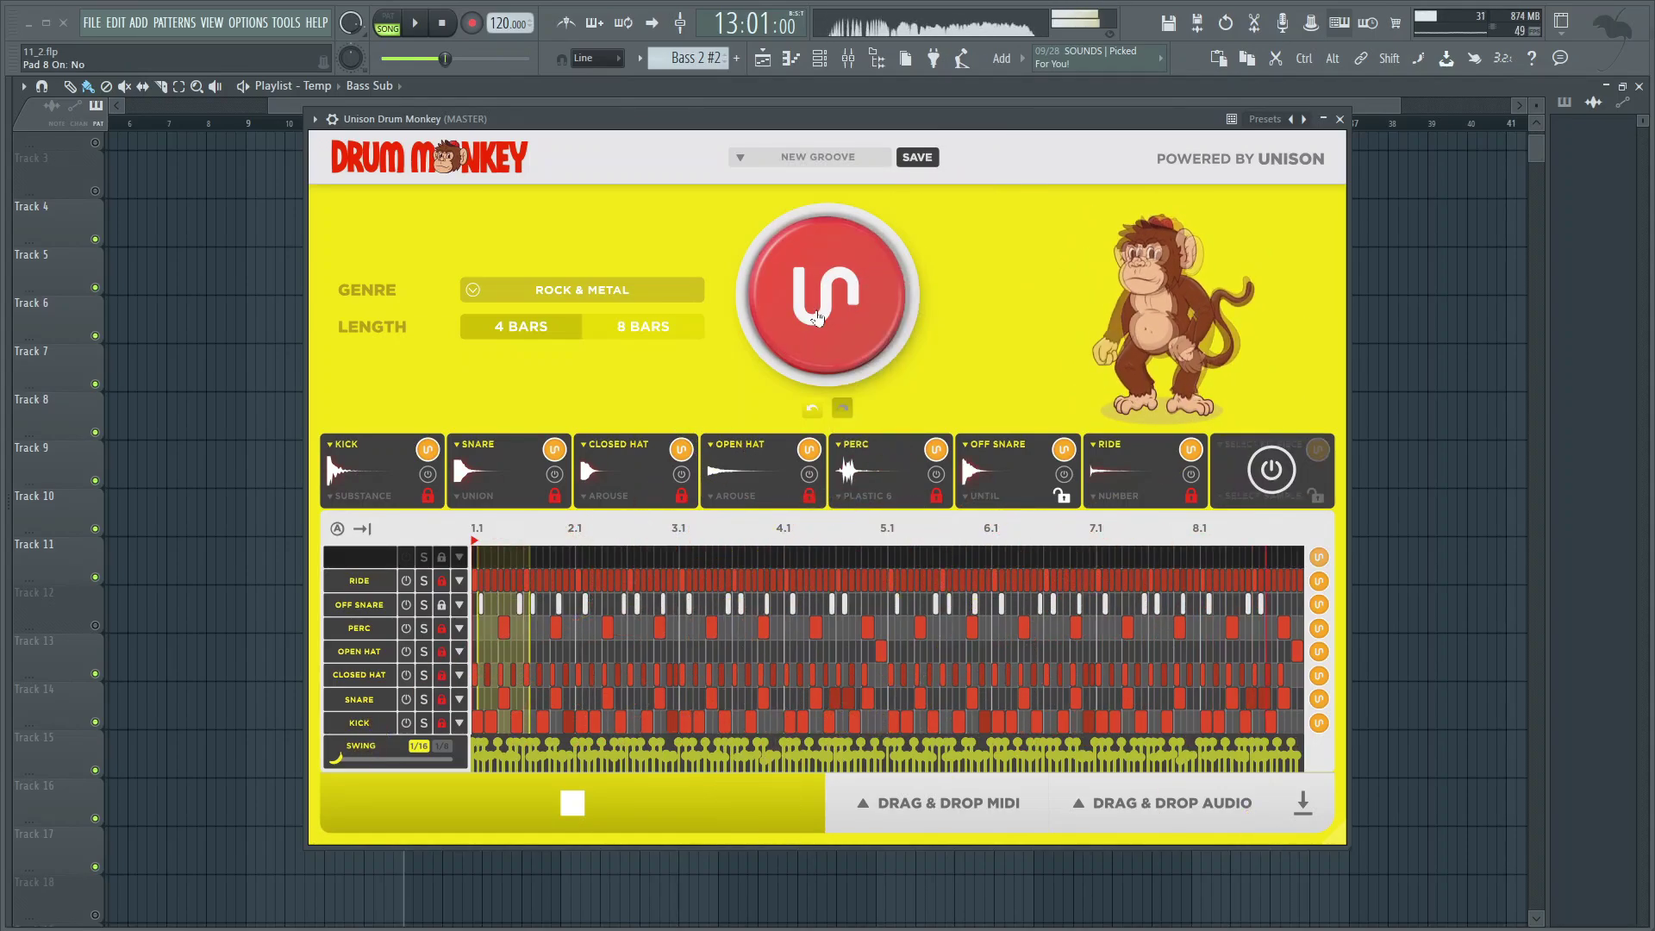
click(830, 324)
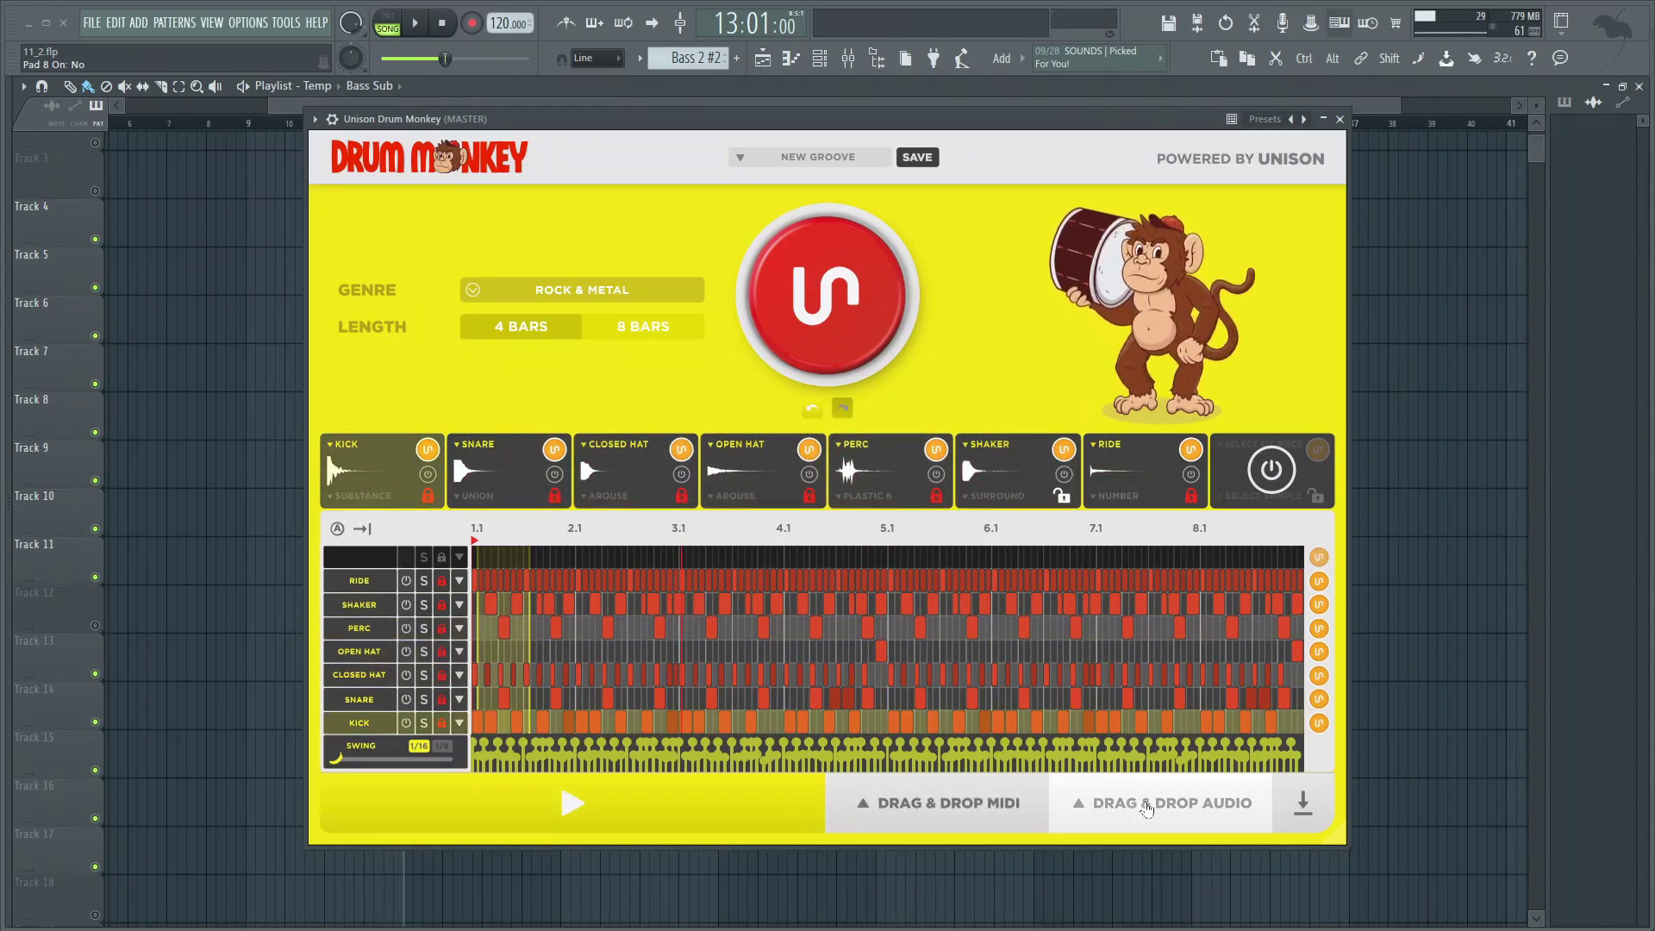
Export the drum loop as separate audio stems into the playlist near bar 33 from track 14 down, and close Drum Monkey
drag(992, 120, 689, 101)
mouse_move(638, 781)
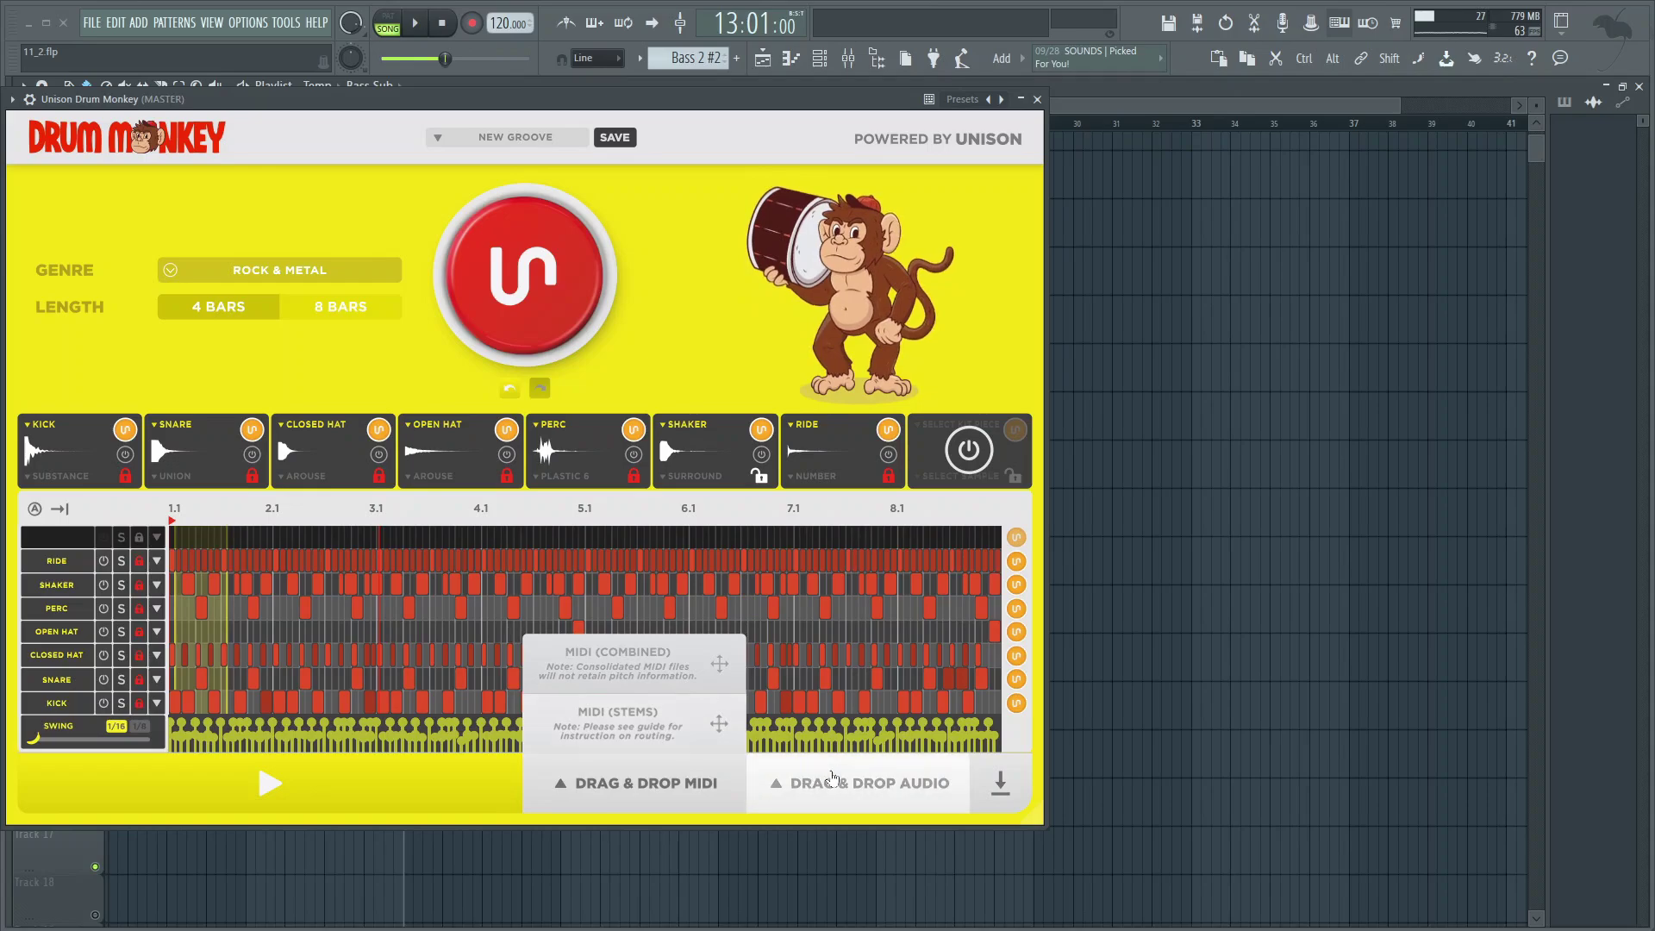
mouse_move(861, 790)
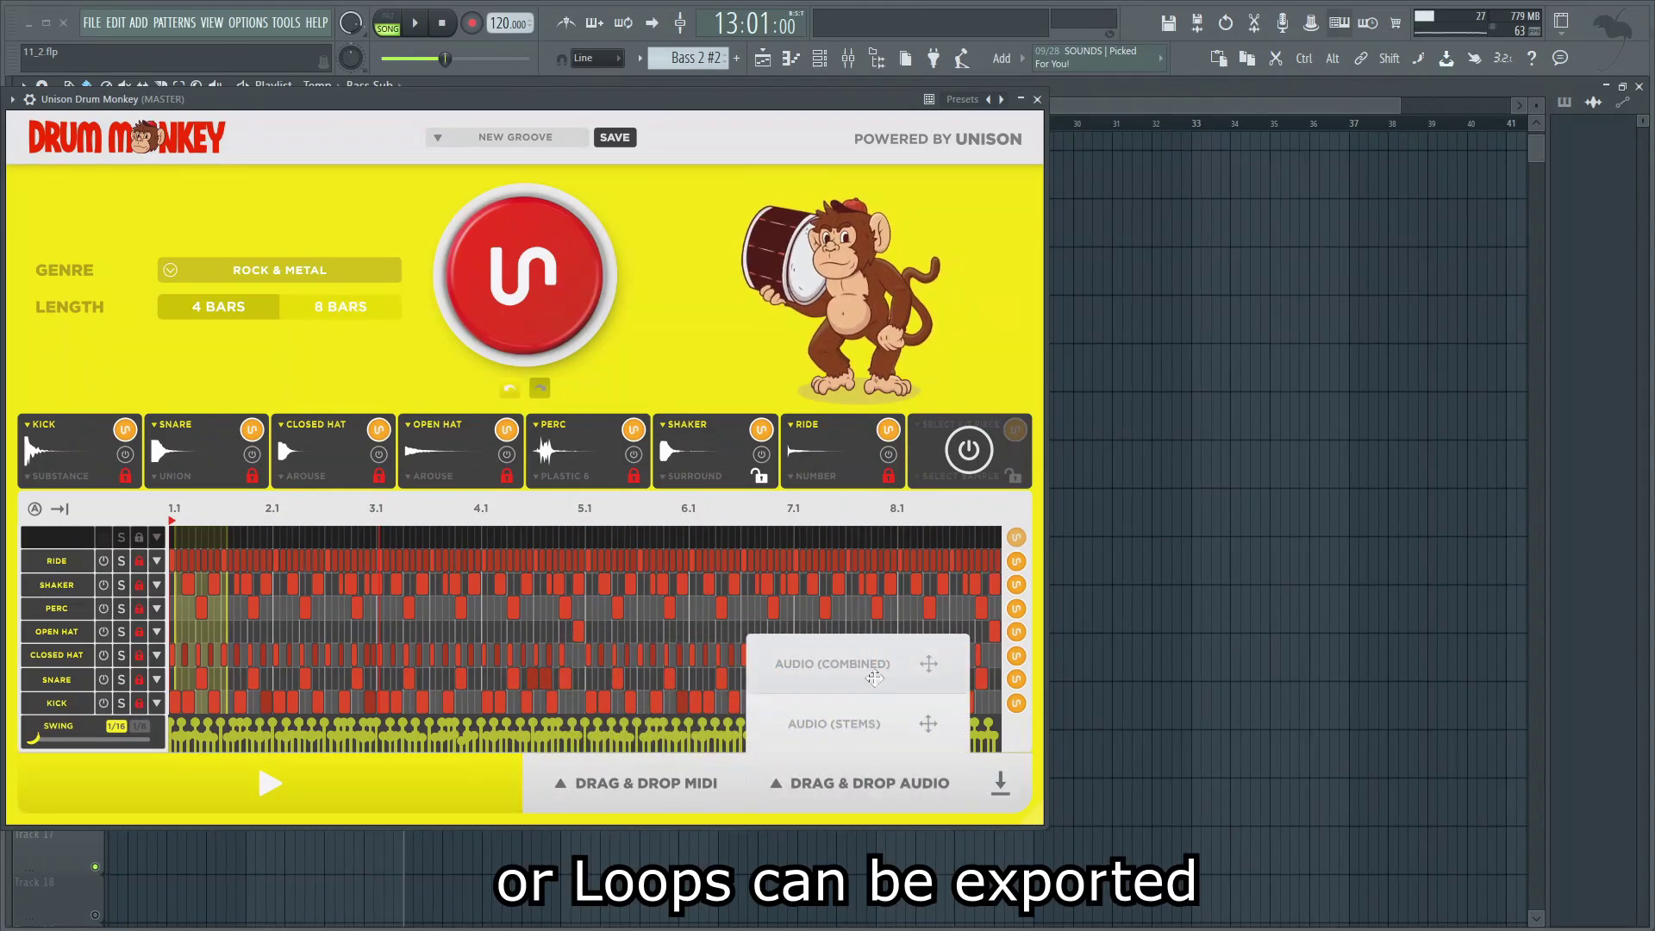
click(877, 728)
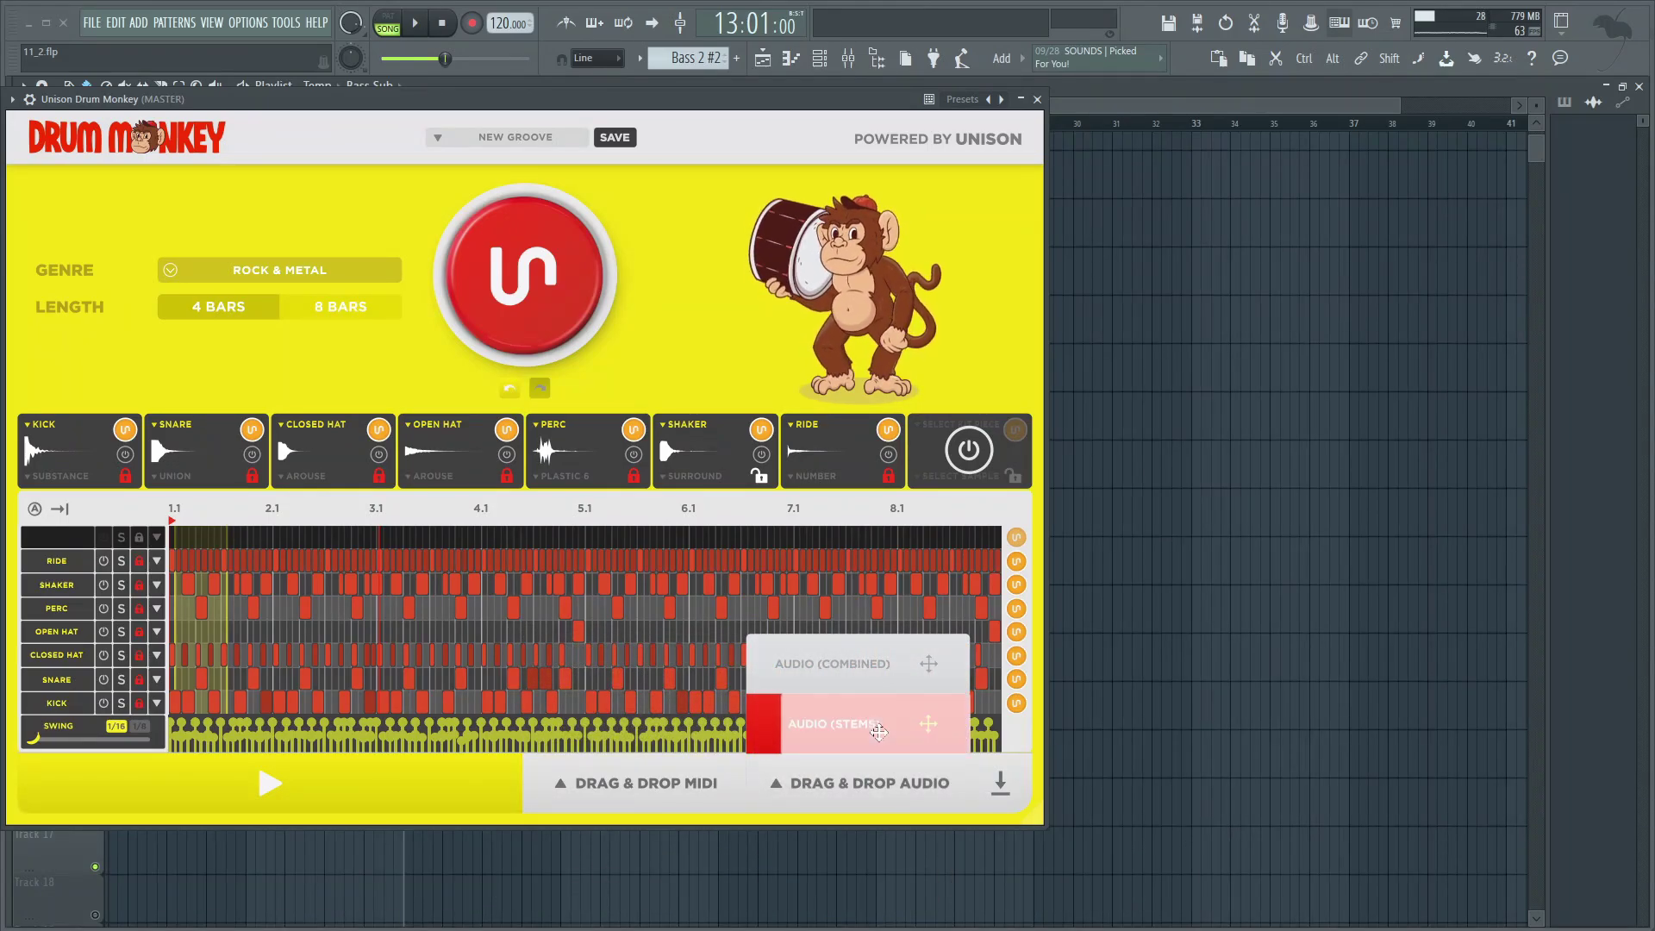
drag(879, 731, 1202, 694)
click(1038, 99)
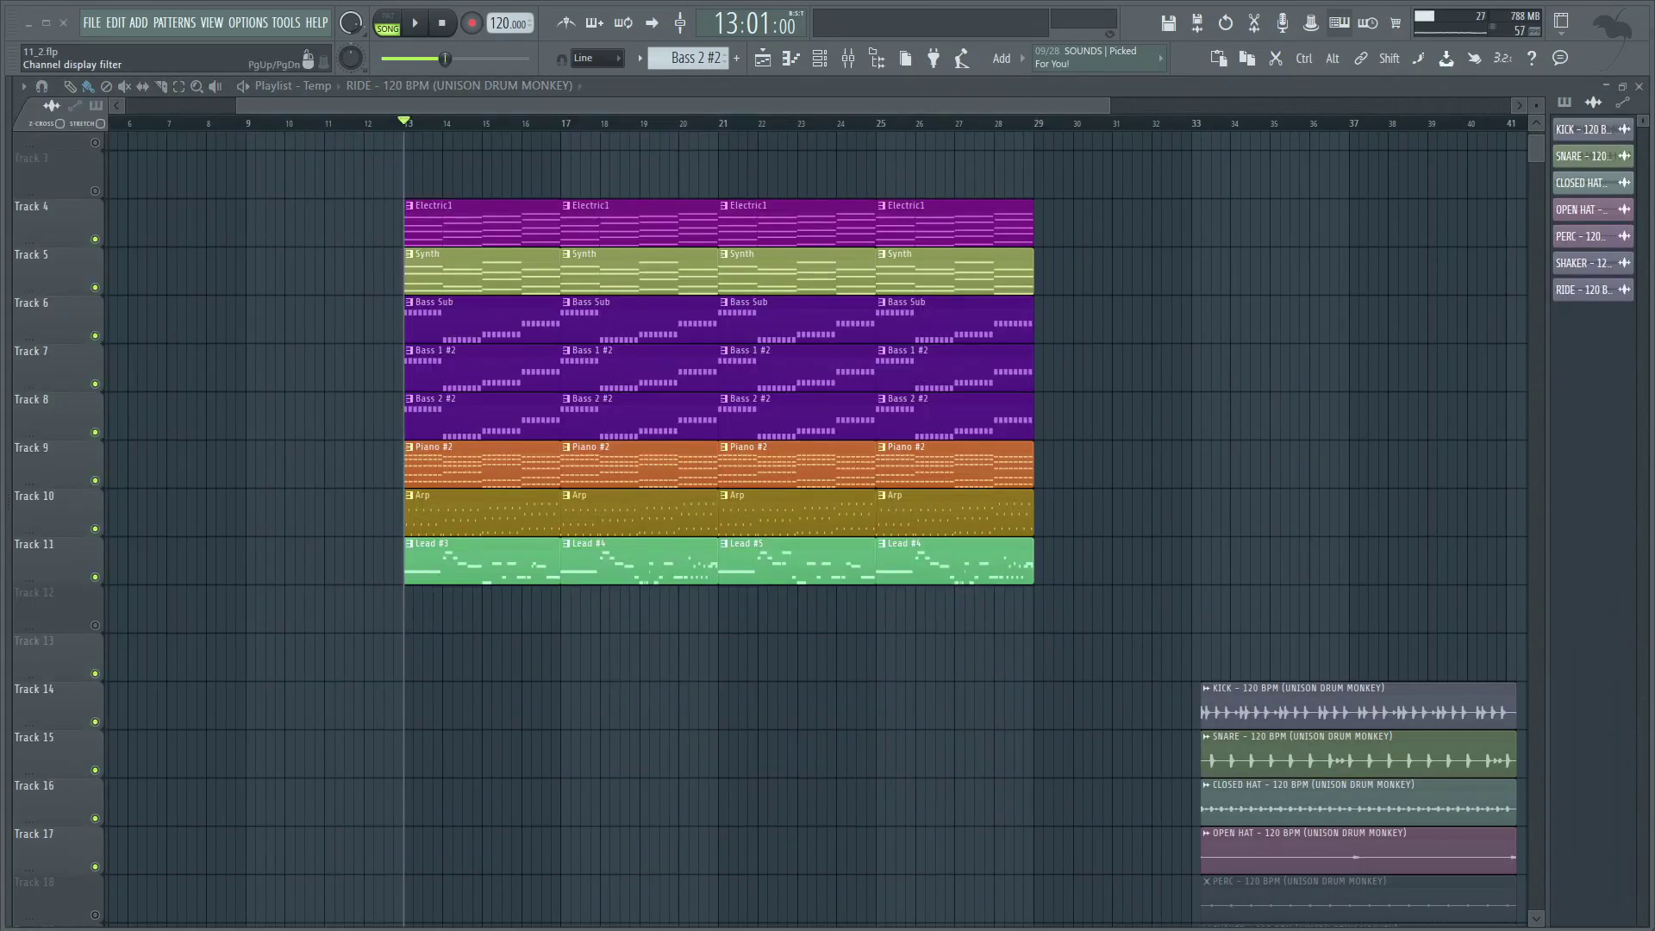
Move the seven drum stems to start at bar 13 on tracks 13 to 19
scroll(850, 765, down, 5)
drag(1067, 443, 579, 693)
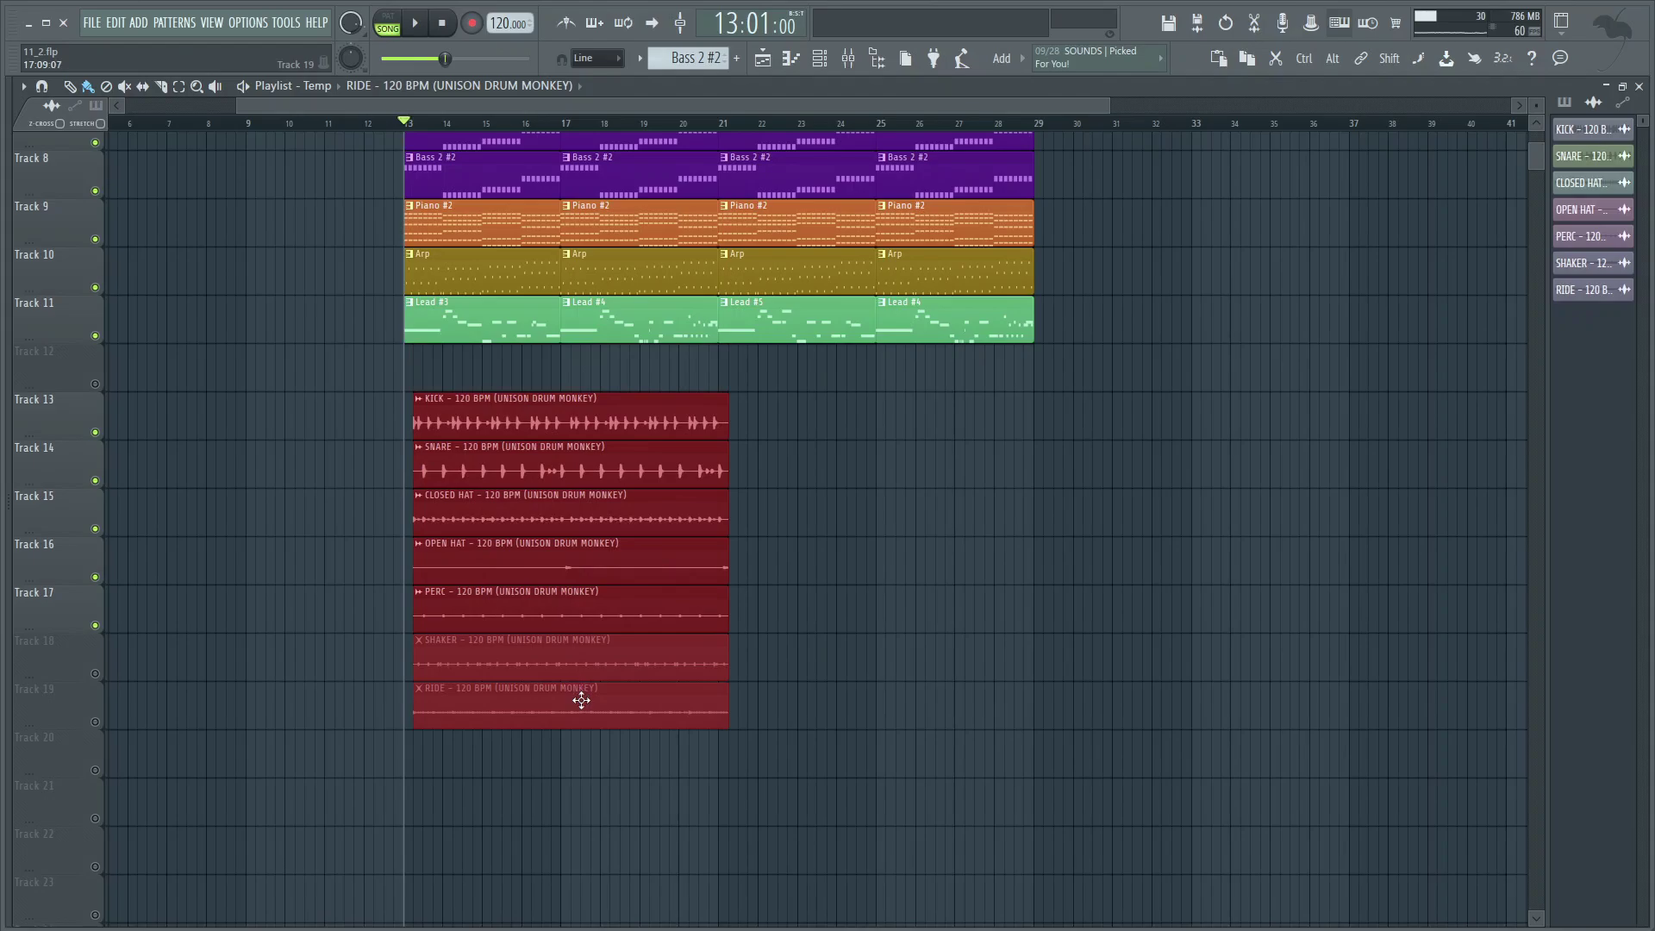
scroll(503, 425, up, 3)
Solo drum tracks 13 to 19, play the stems from bar 13 and stop playback
right_click(95, 673)
drag(95, 673, 94, 432)
key(space)
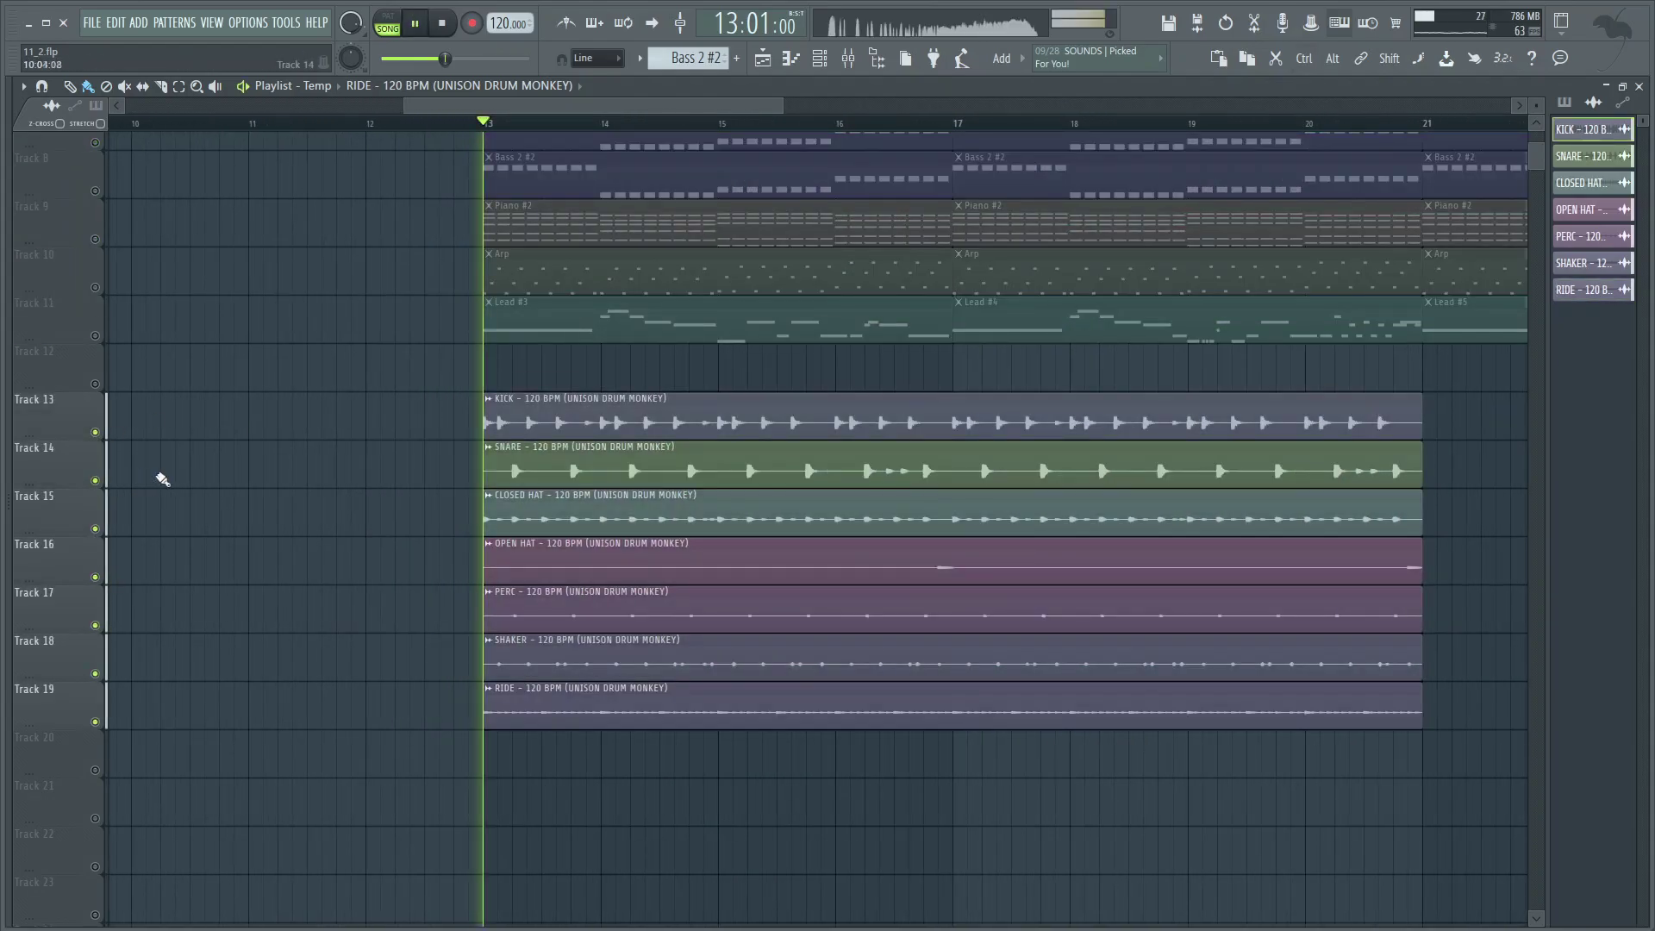
scroll(206, 500, down, 1)
scroll(205, 501, down, 2)
scroll(206, 500, up, 1)
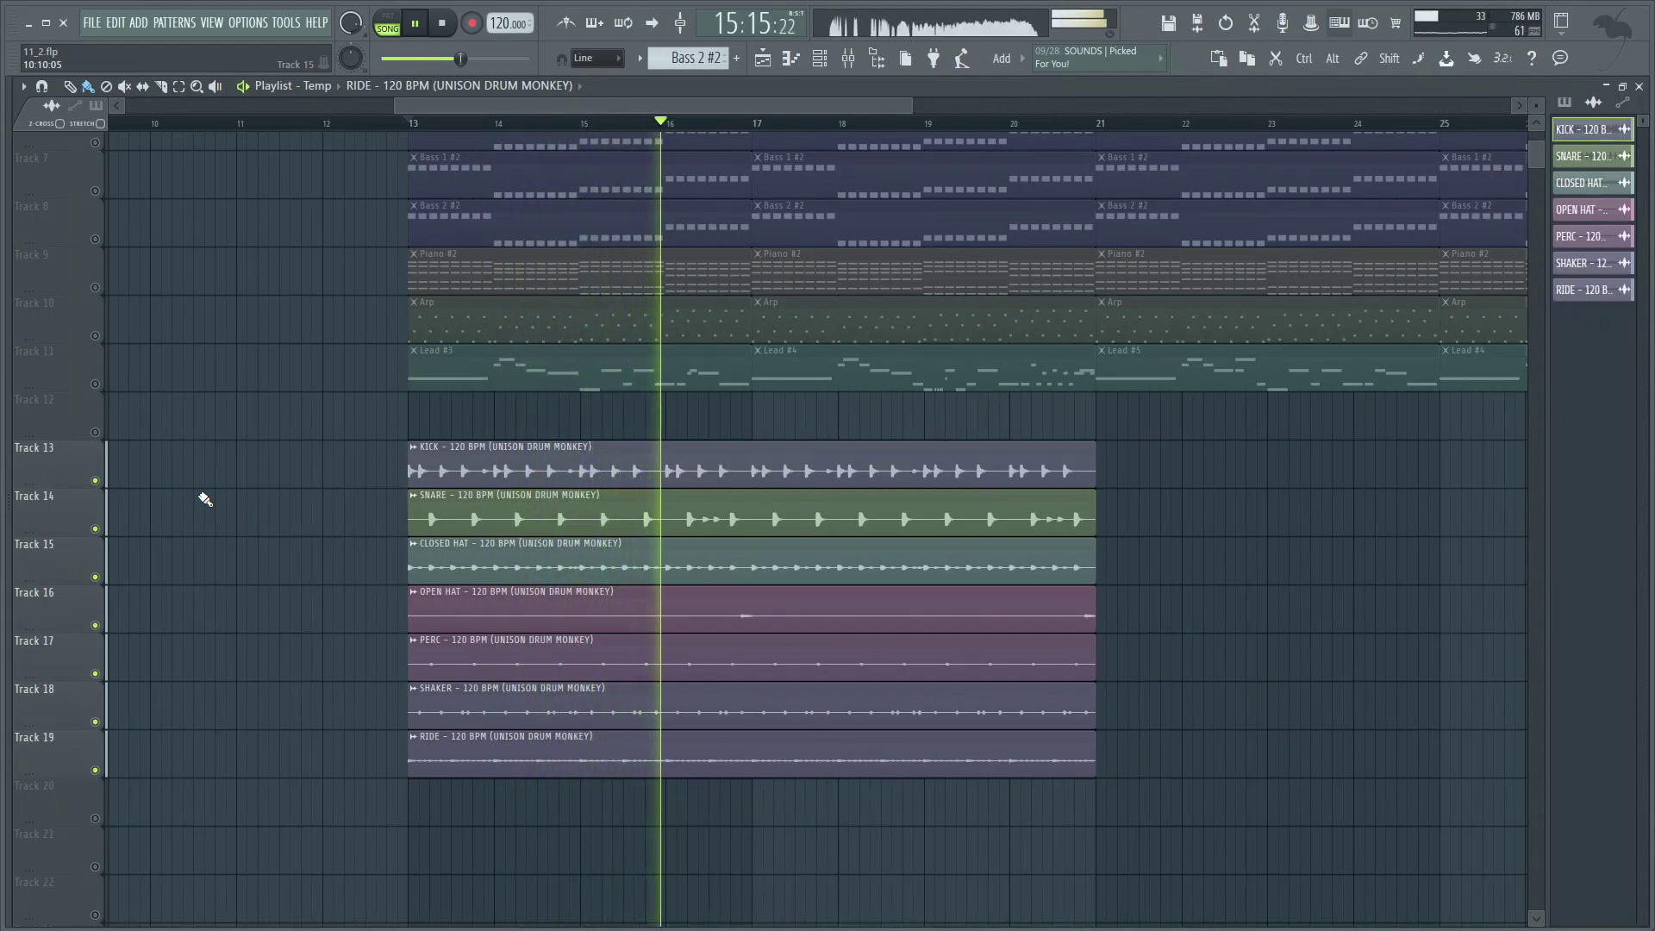
key(space)
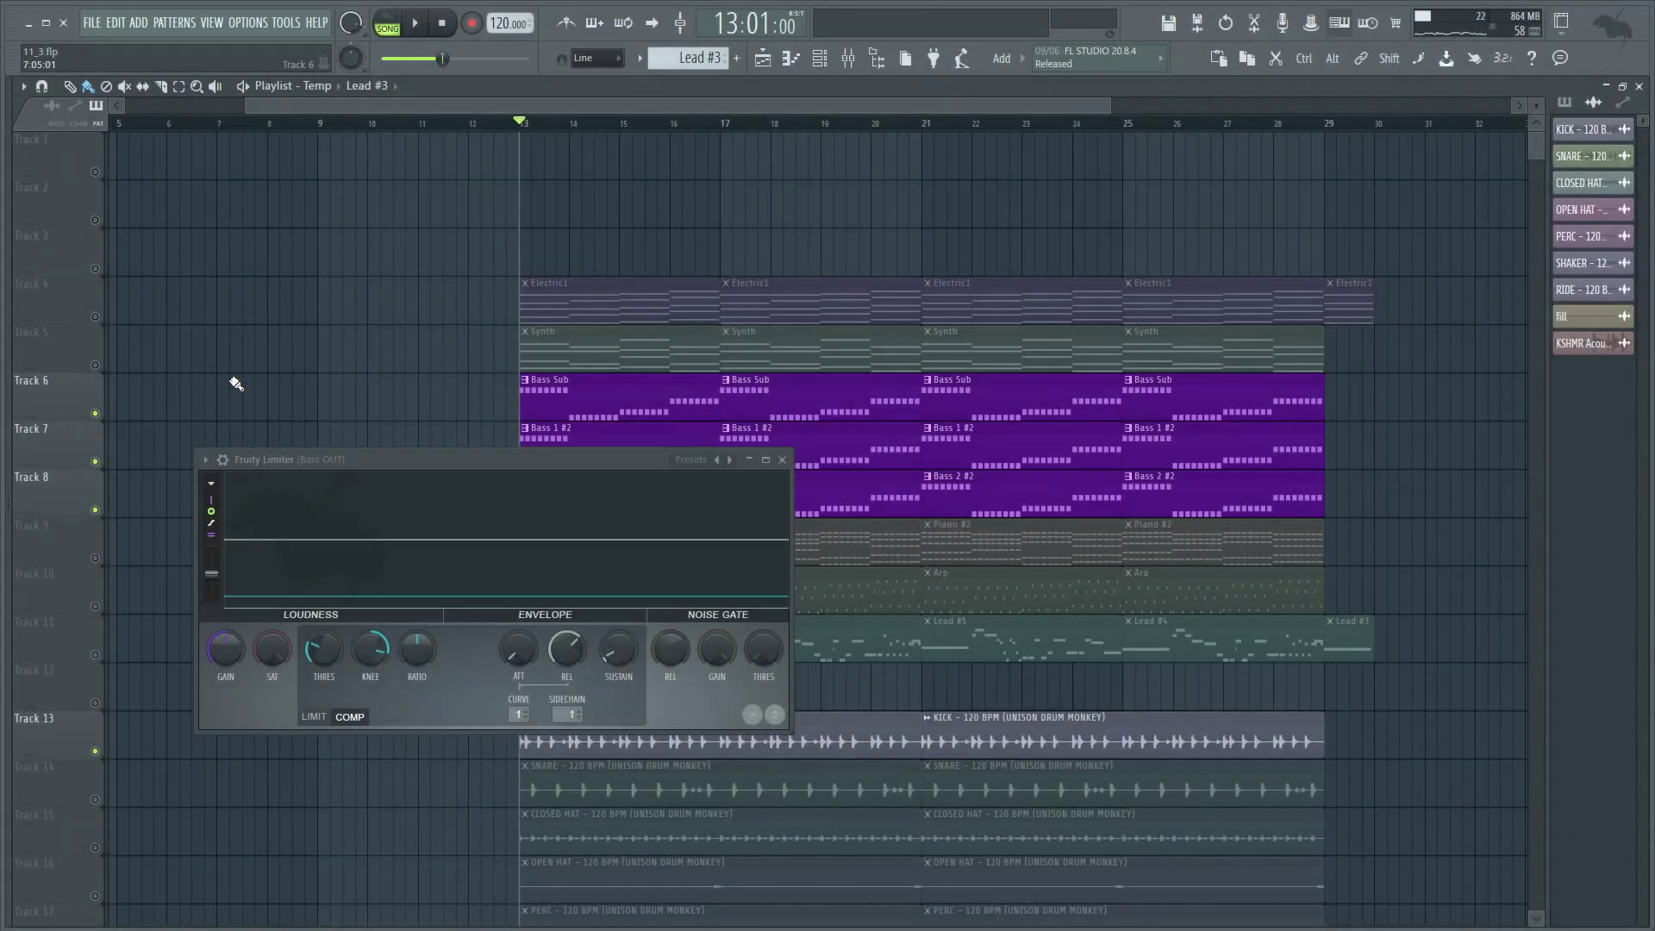
Audition the bass tracks with the kick, close the bass bus Fruity Limiter during playback, and stop
key(space)
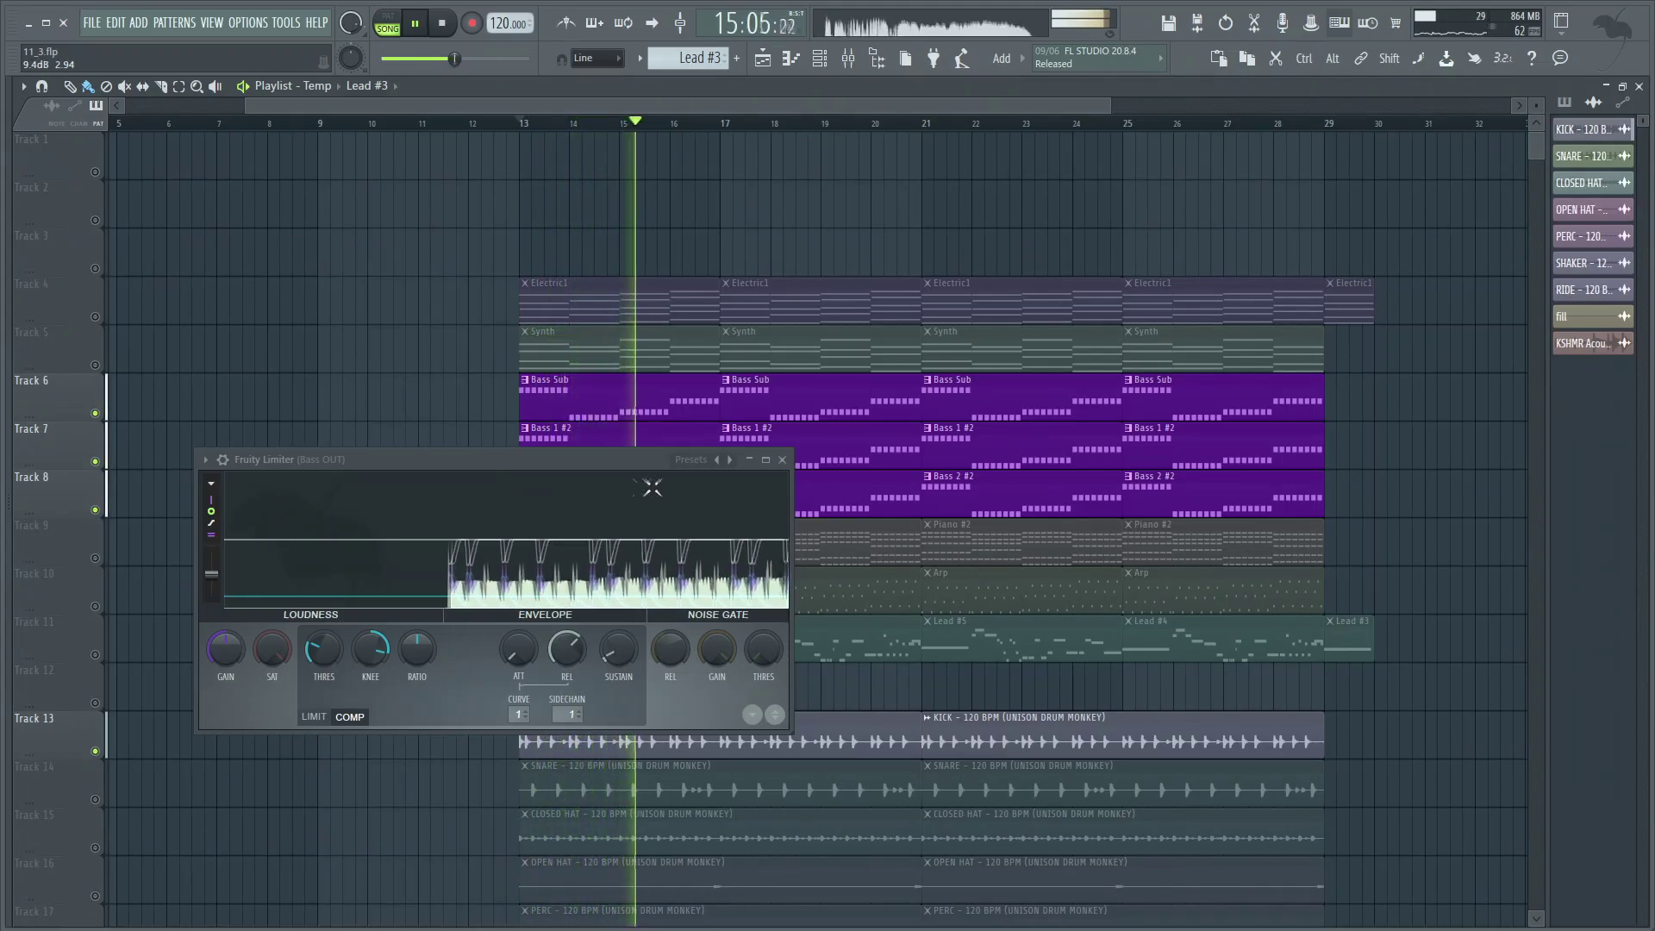
click(782, 459)
scroll(314, 564, down, 1)
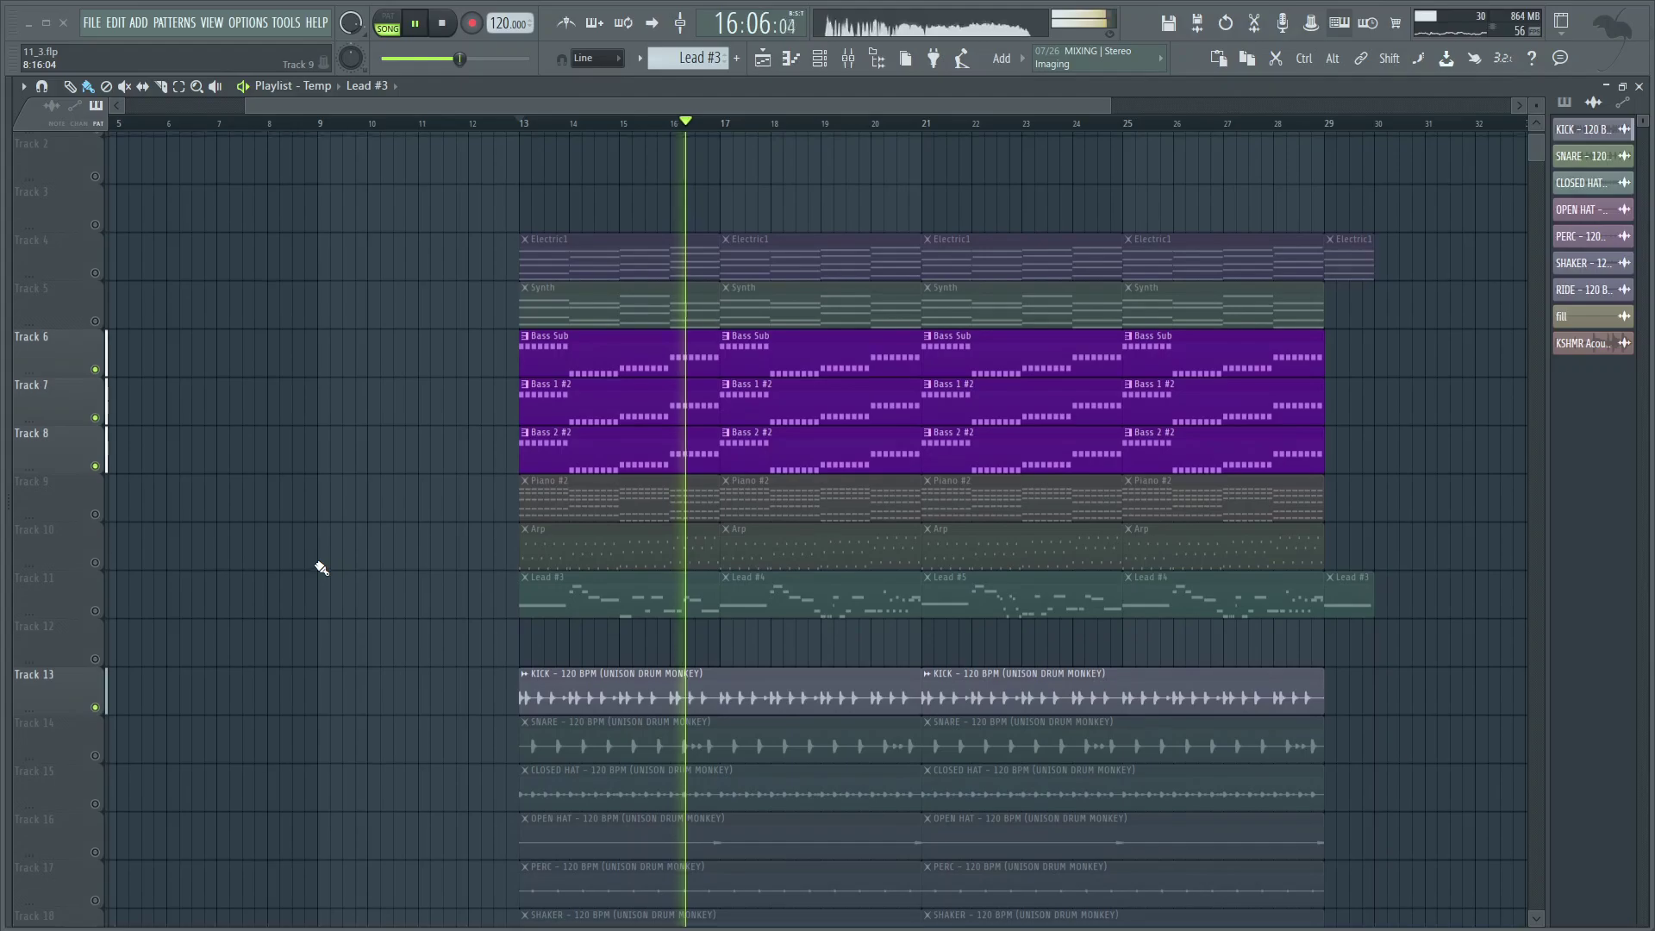
key(space)
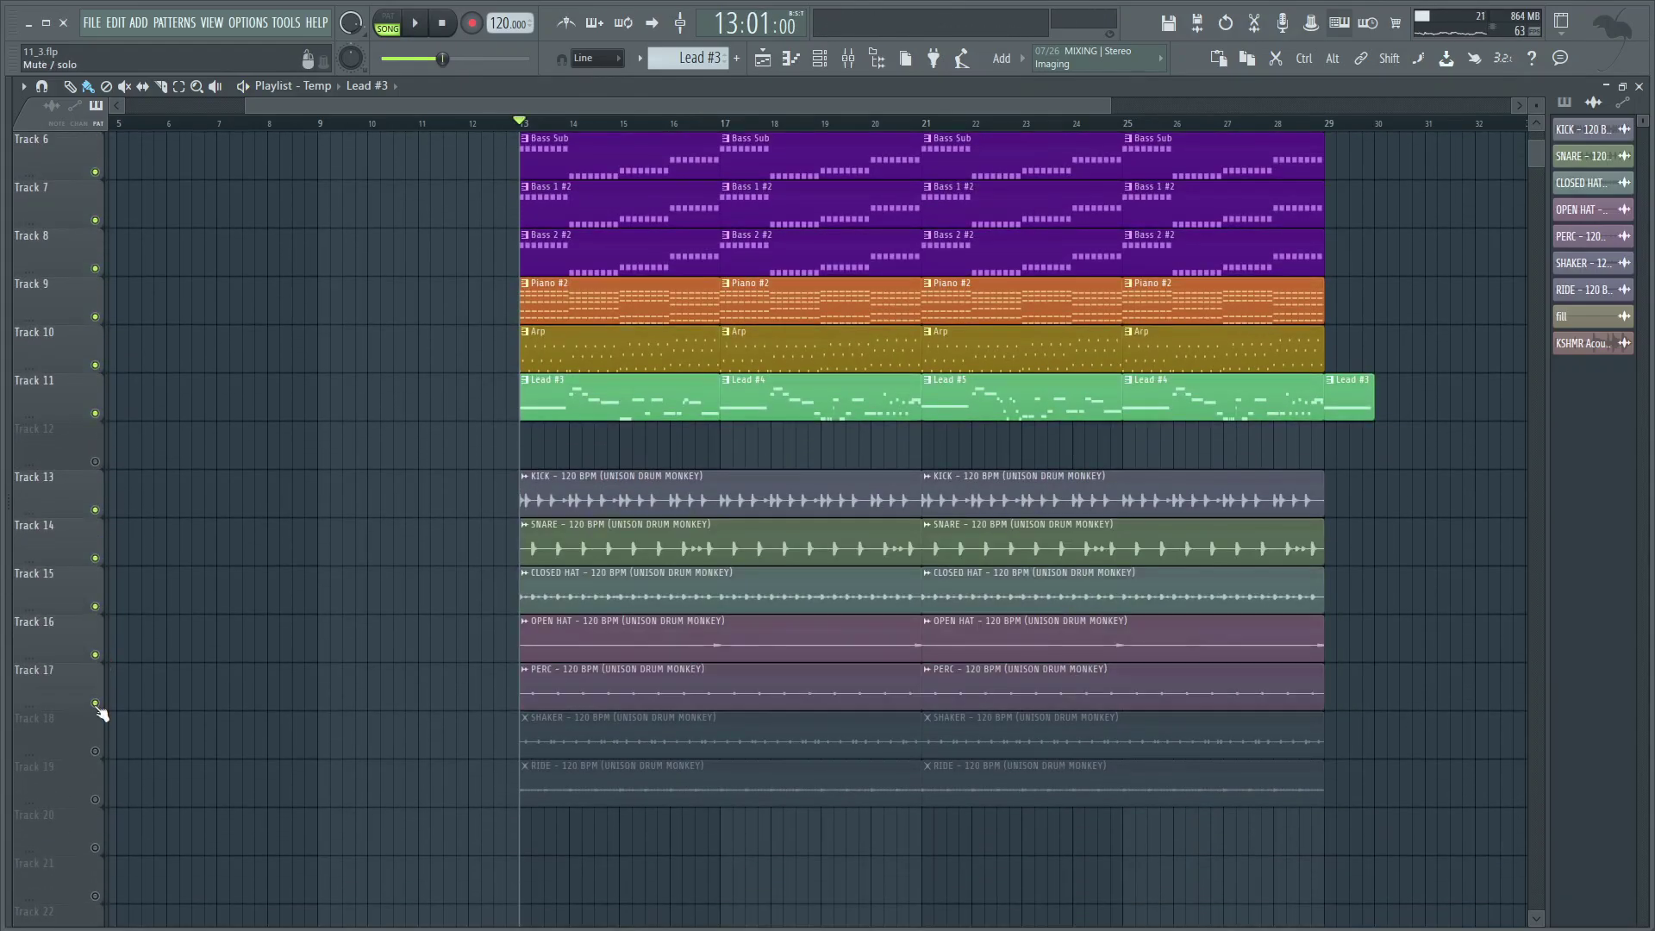
Reactivate the shaker and ride tracks, play the full arrangement from bar 13 and stop playback
scroll(240, 714, up, 3)
key(space)
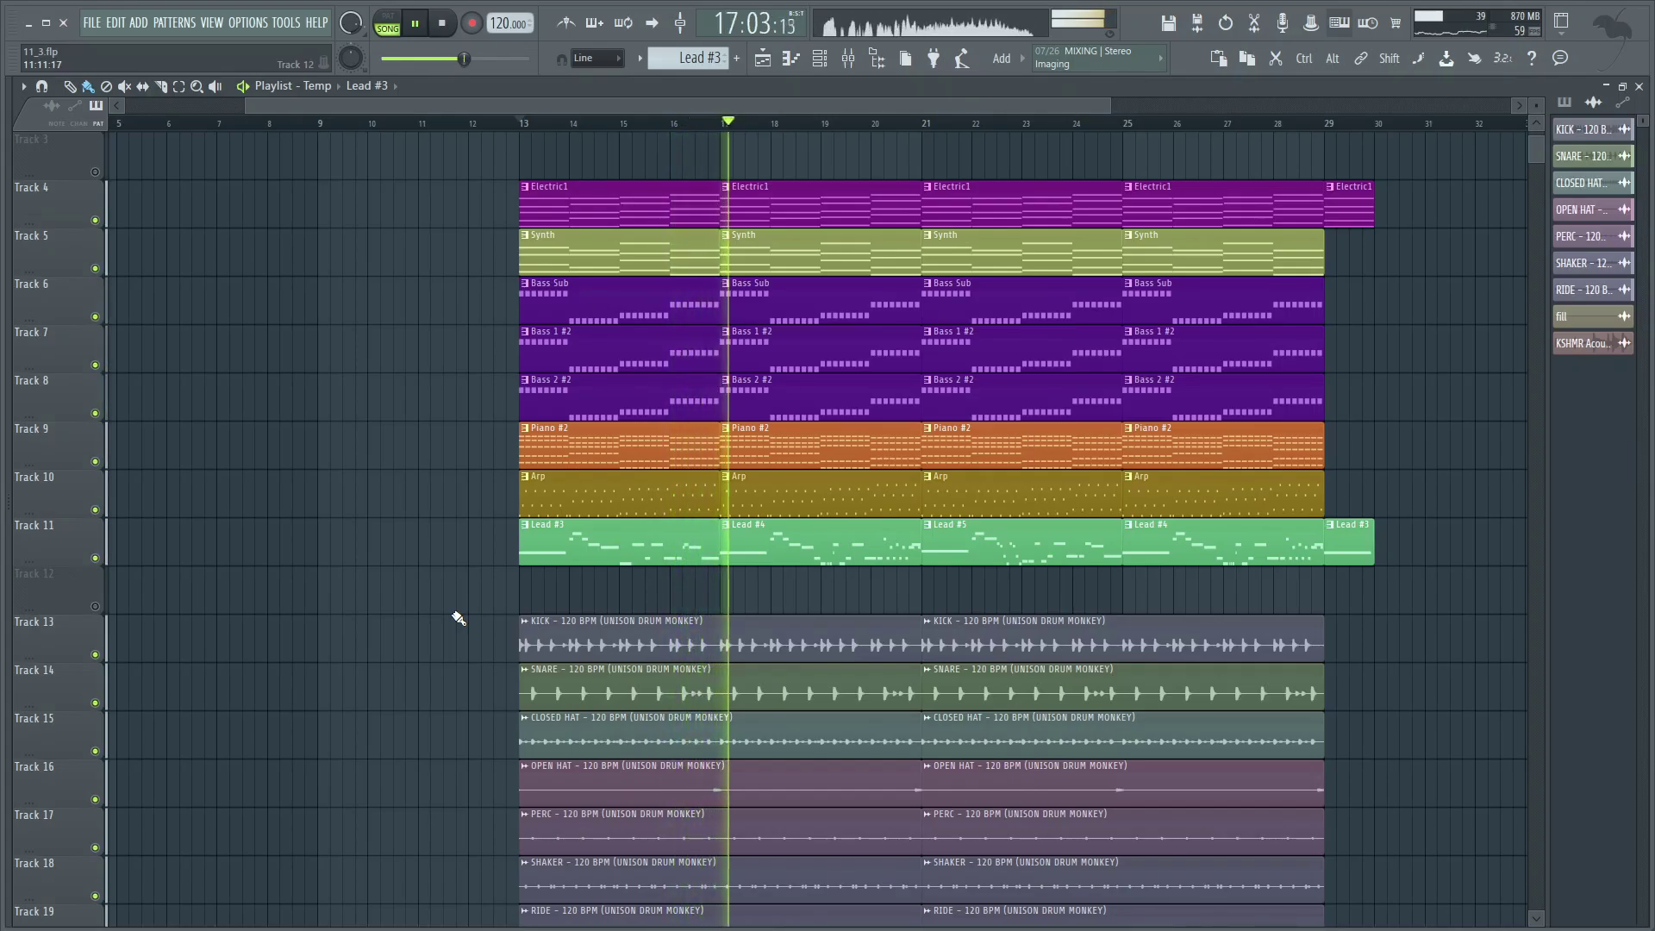
key(space)
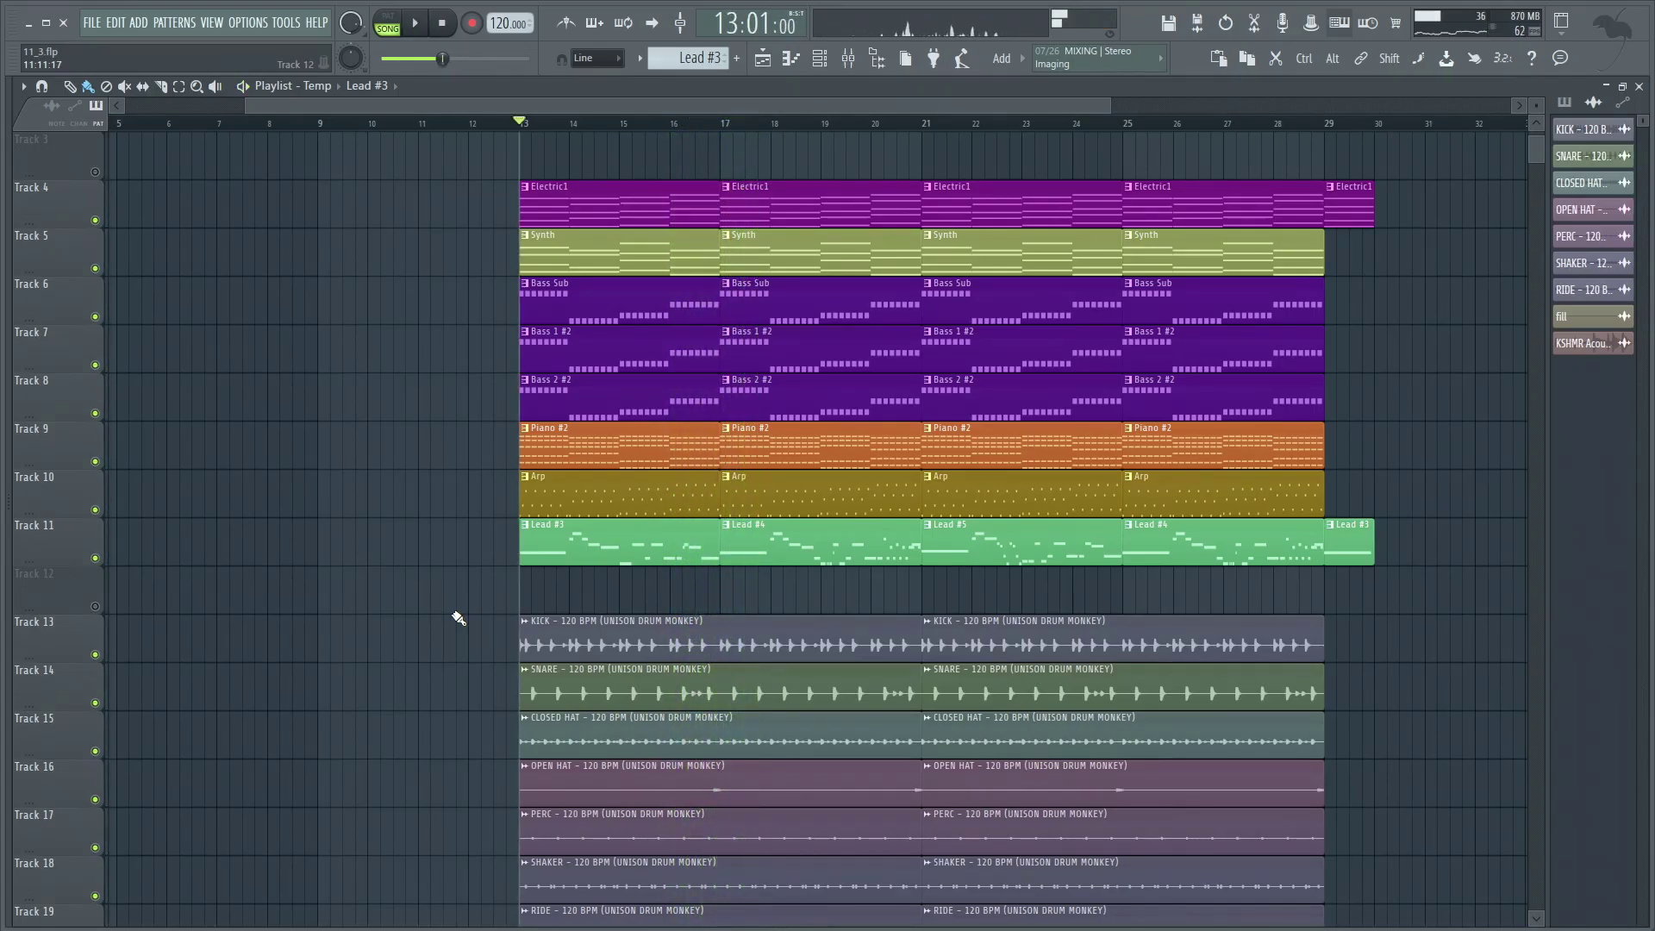